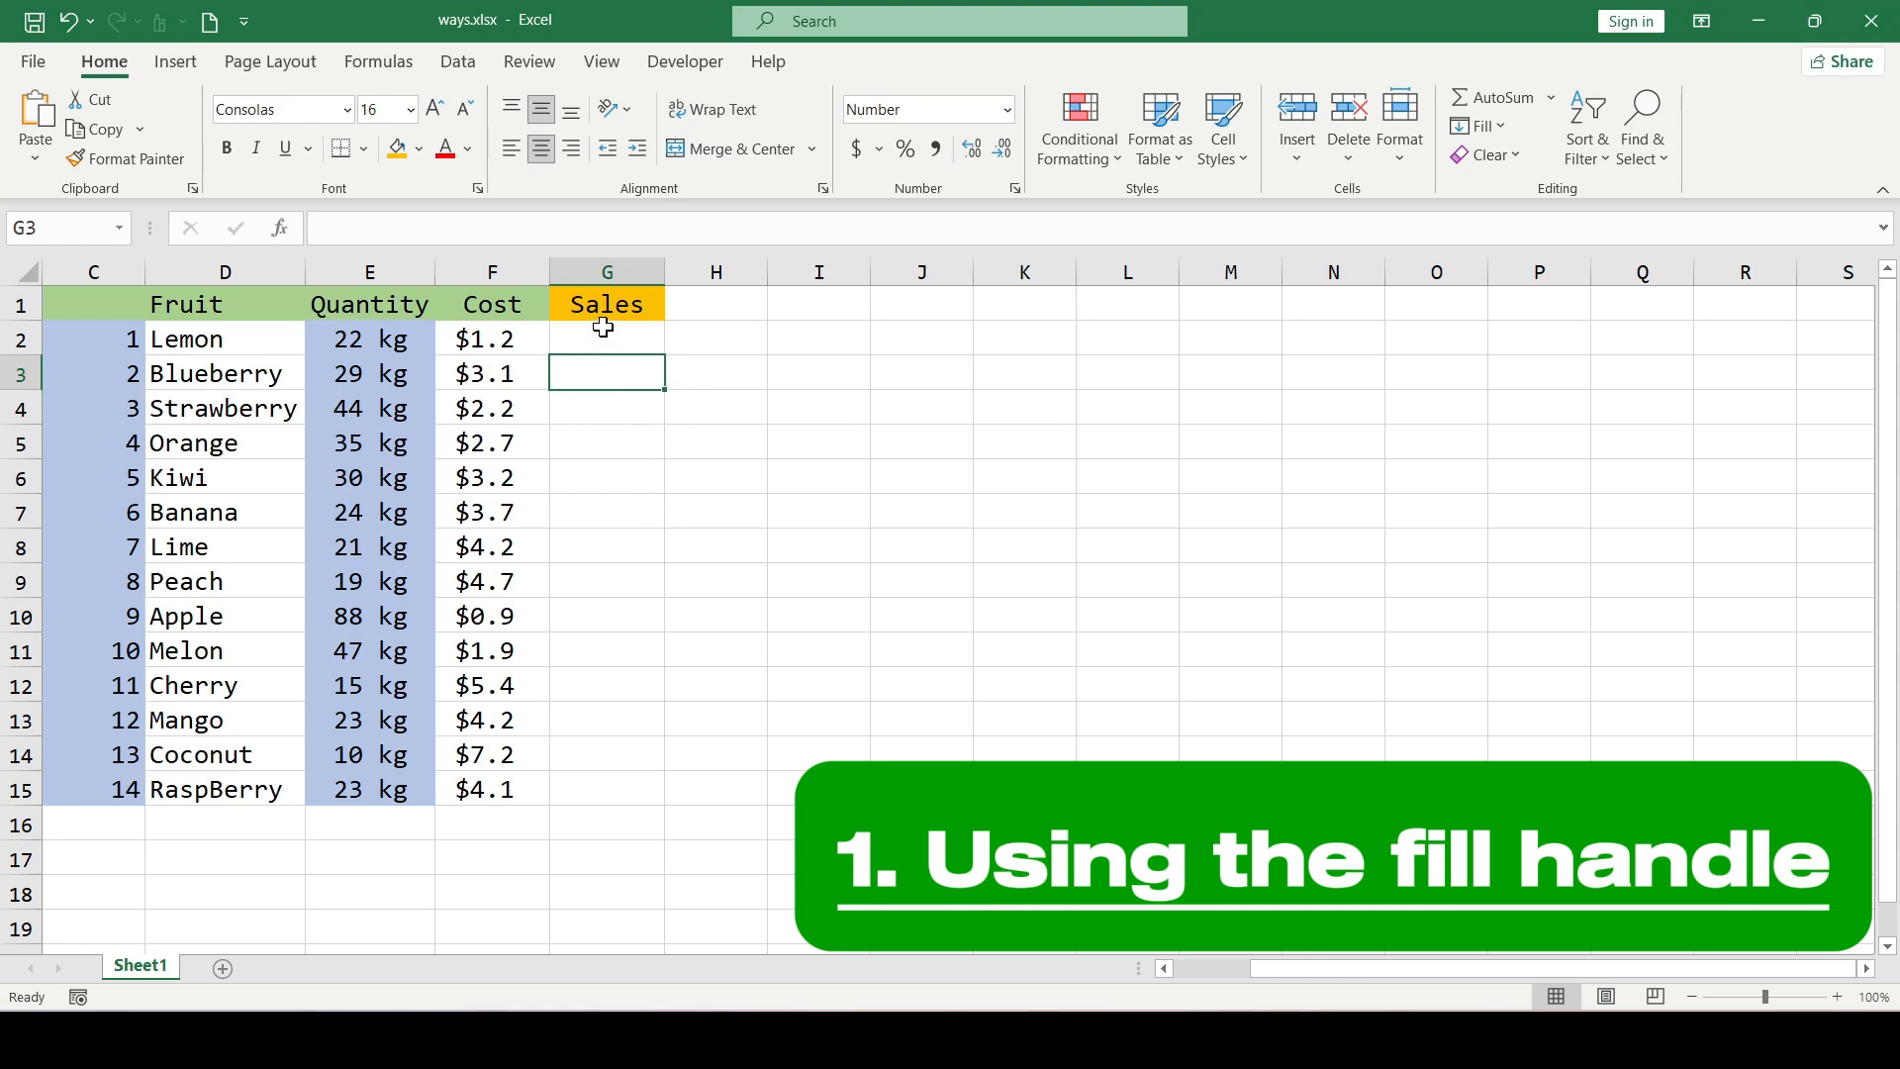
Enter the formula =E2*F2 in cell G2 to calculate Lemon's sales from its quantity and cost.
left_click(648, 339)
left_click(673, 594)
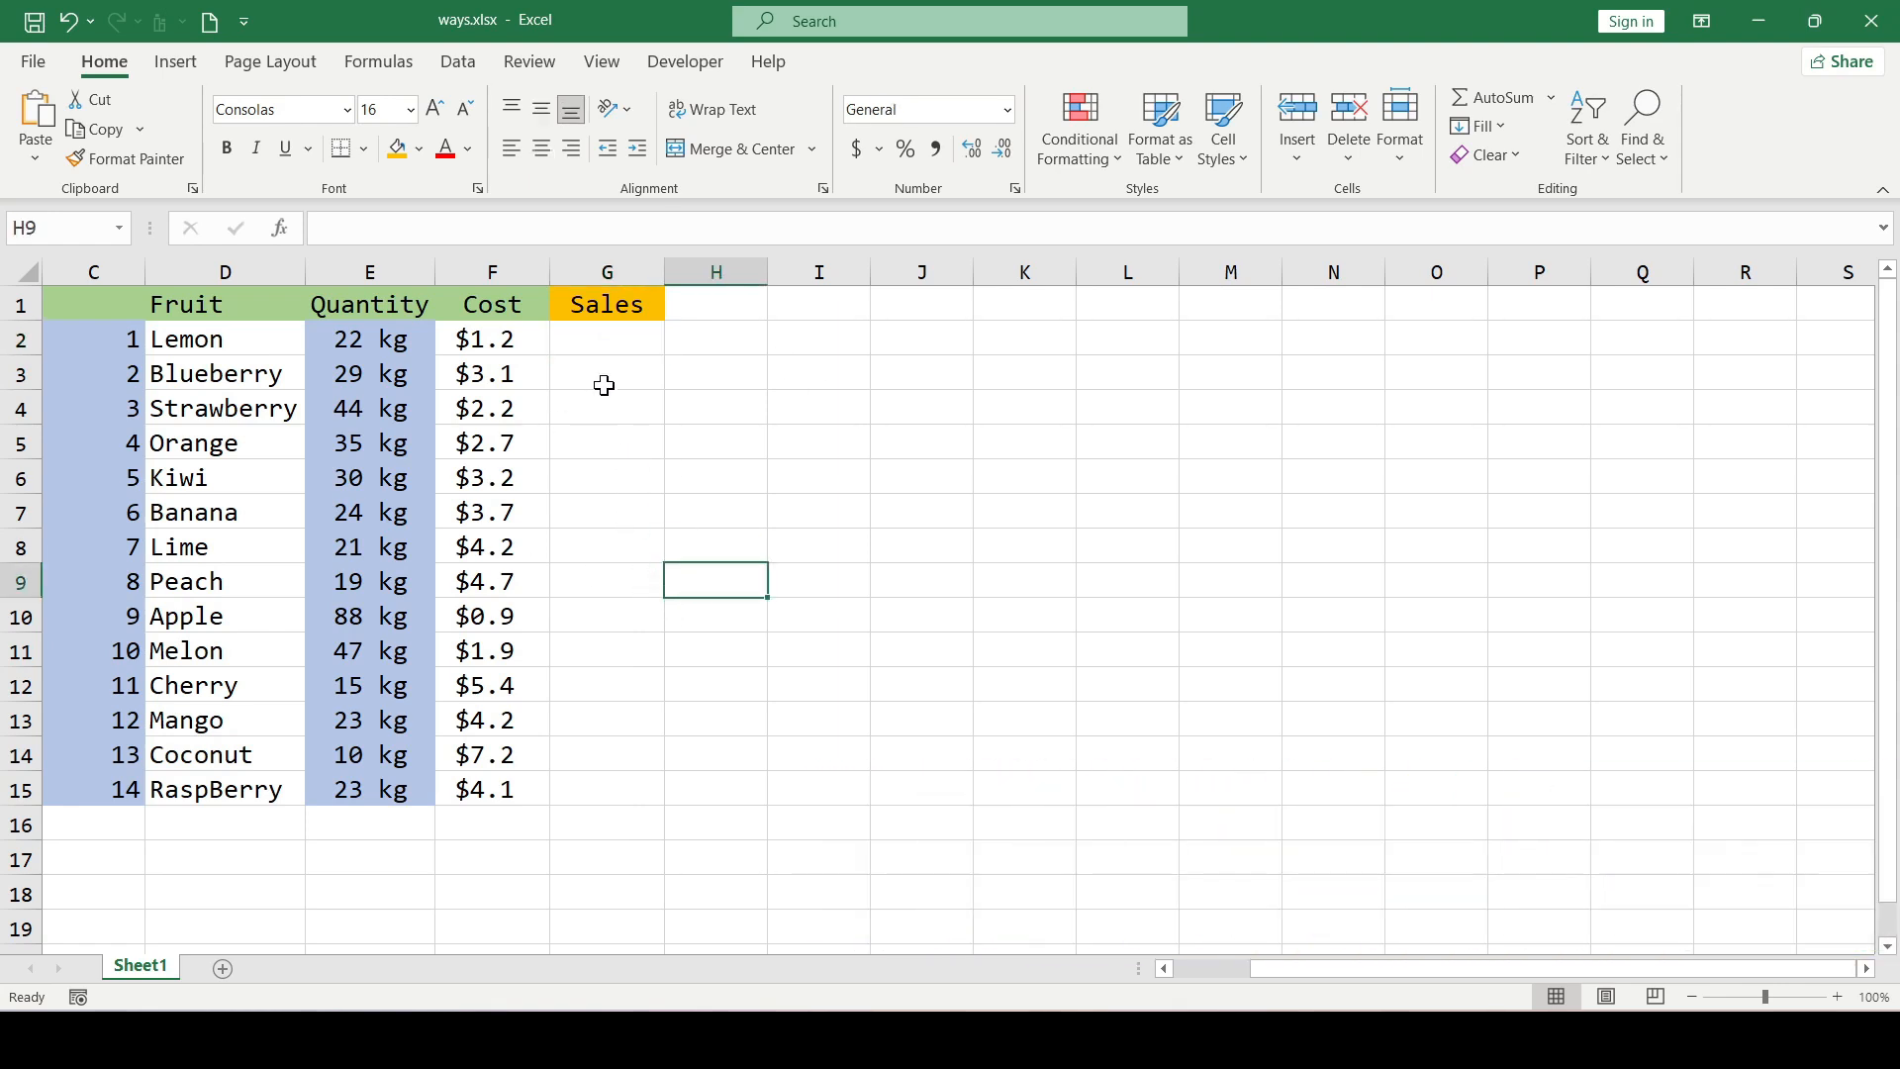
left_click(611, 336)
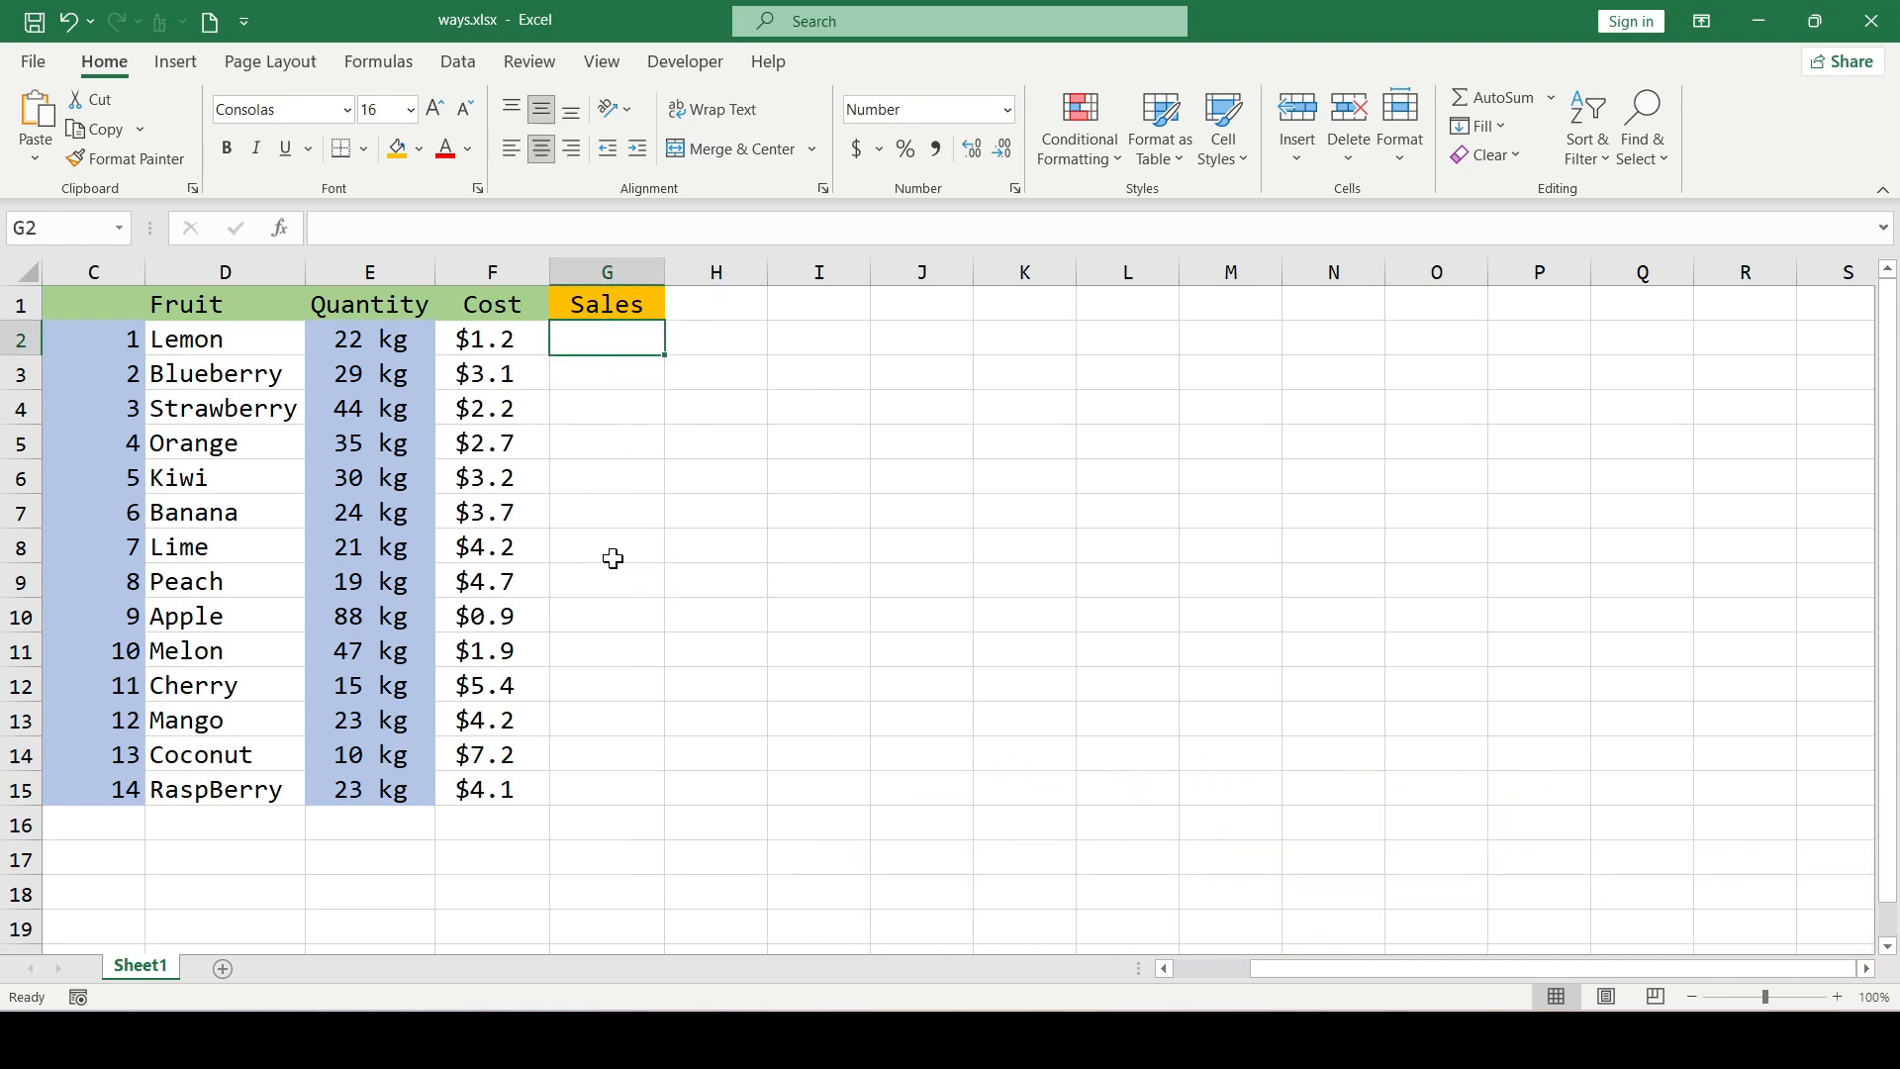
type("=")
left_click(396, 337)
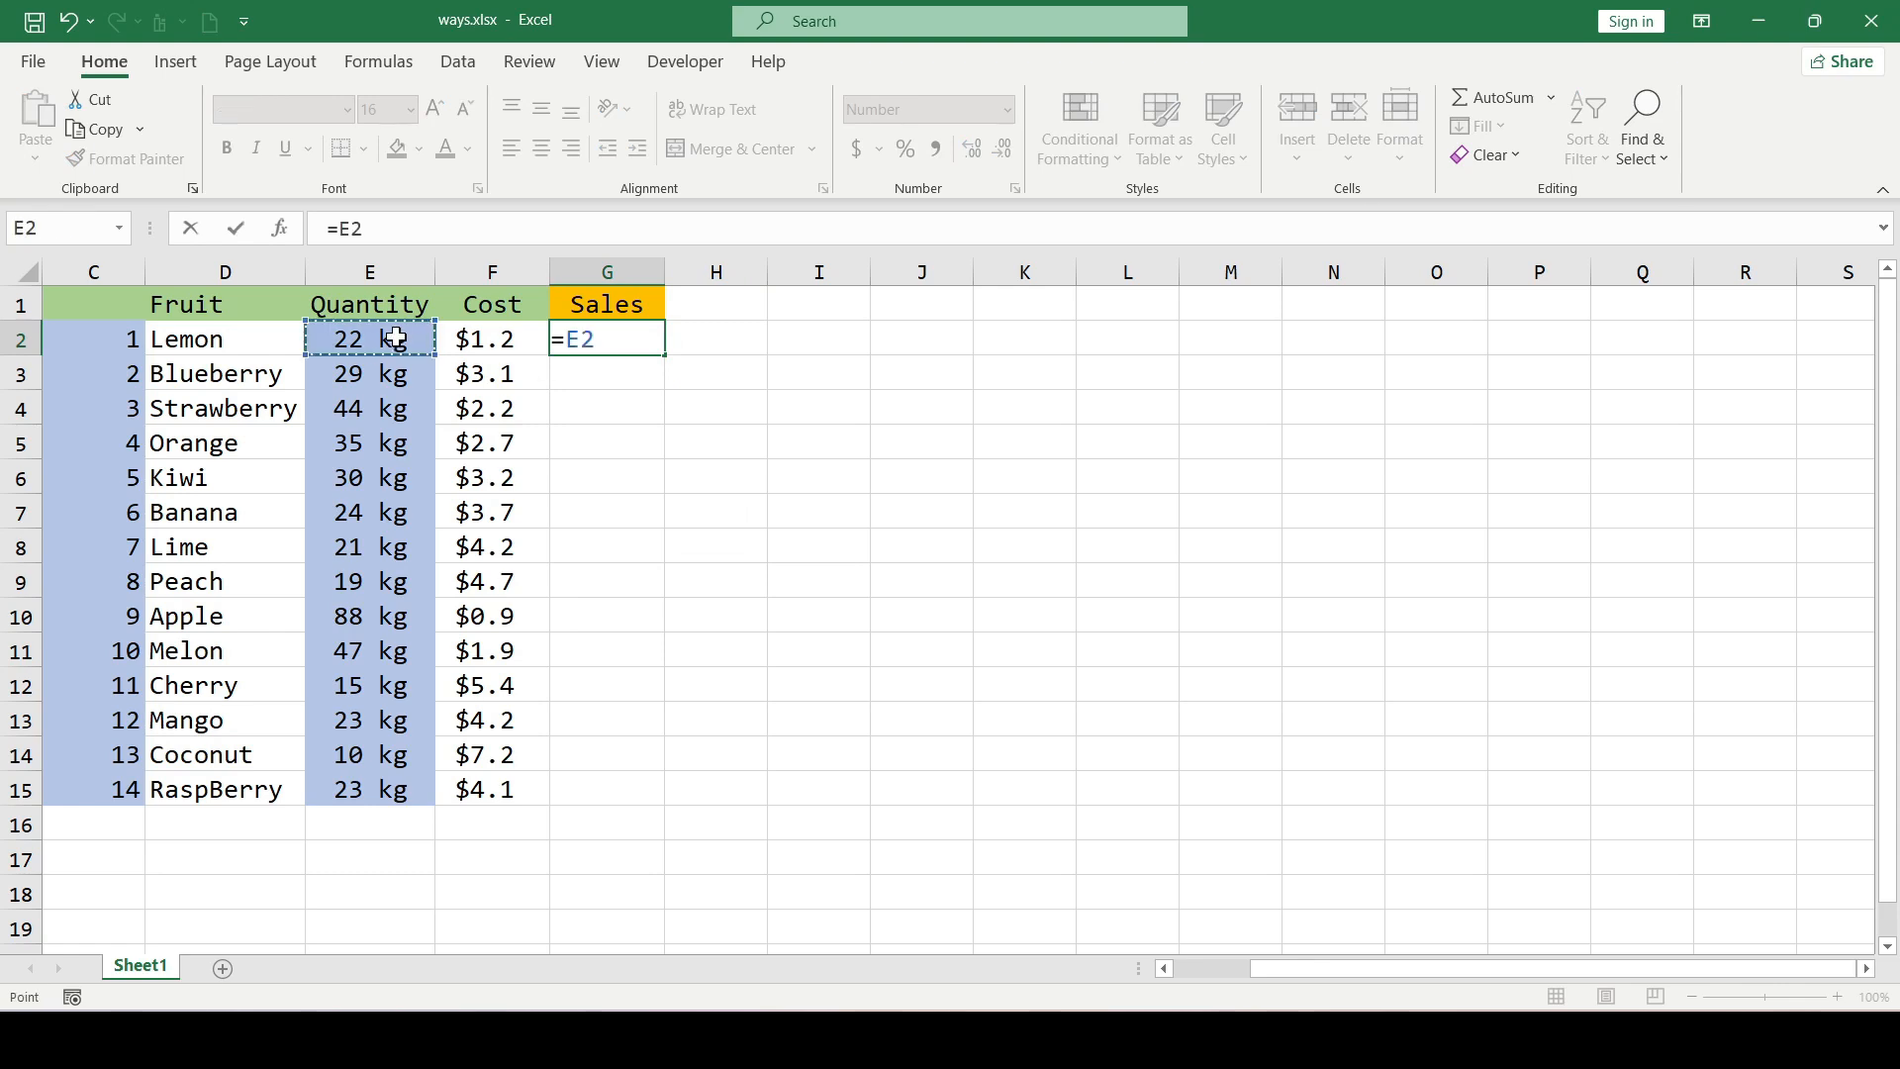
type("*")
left_click(497, 338)
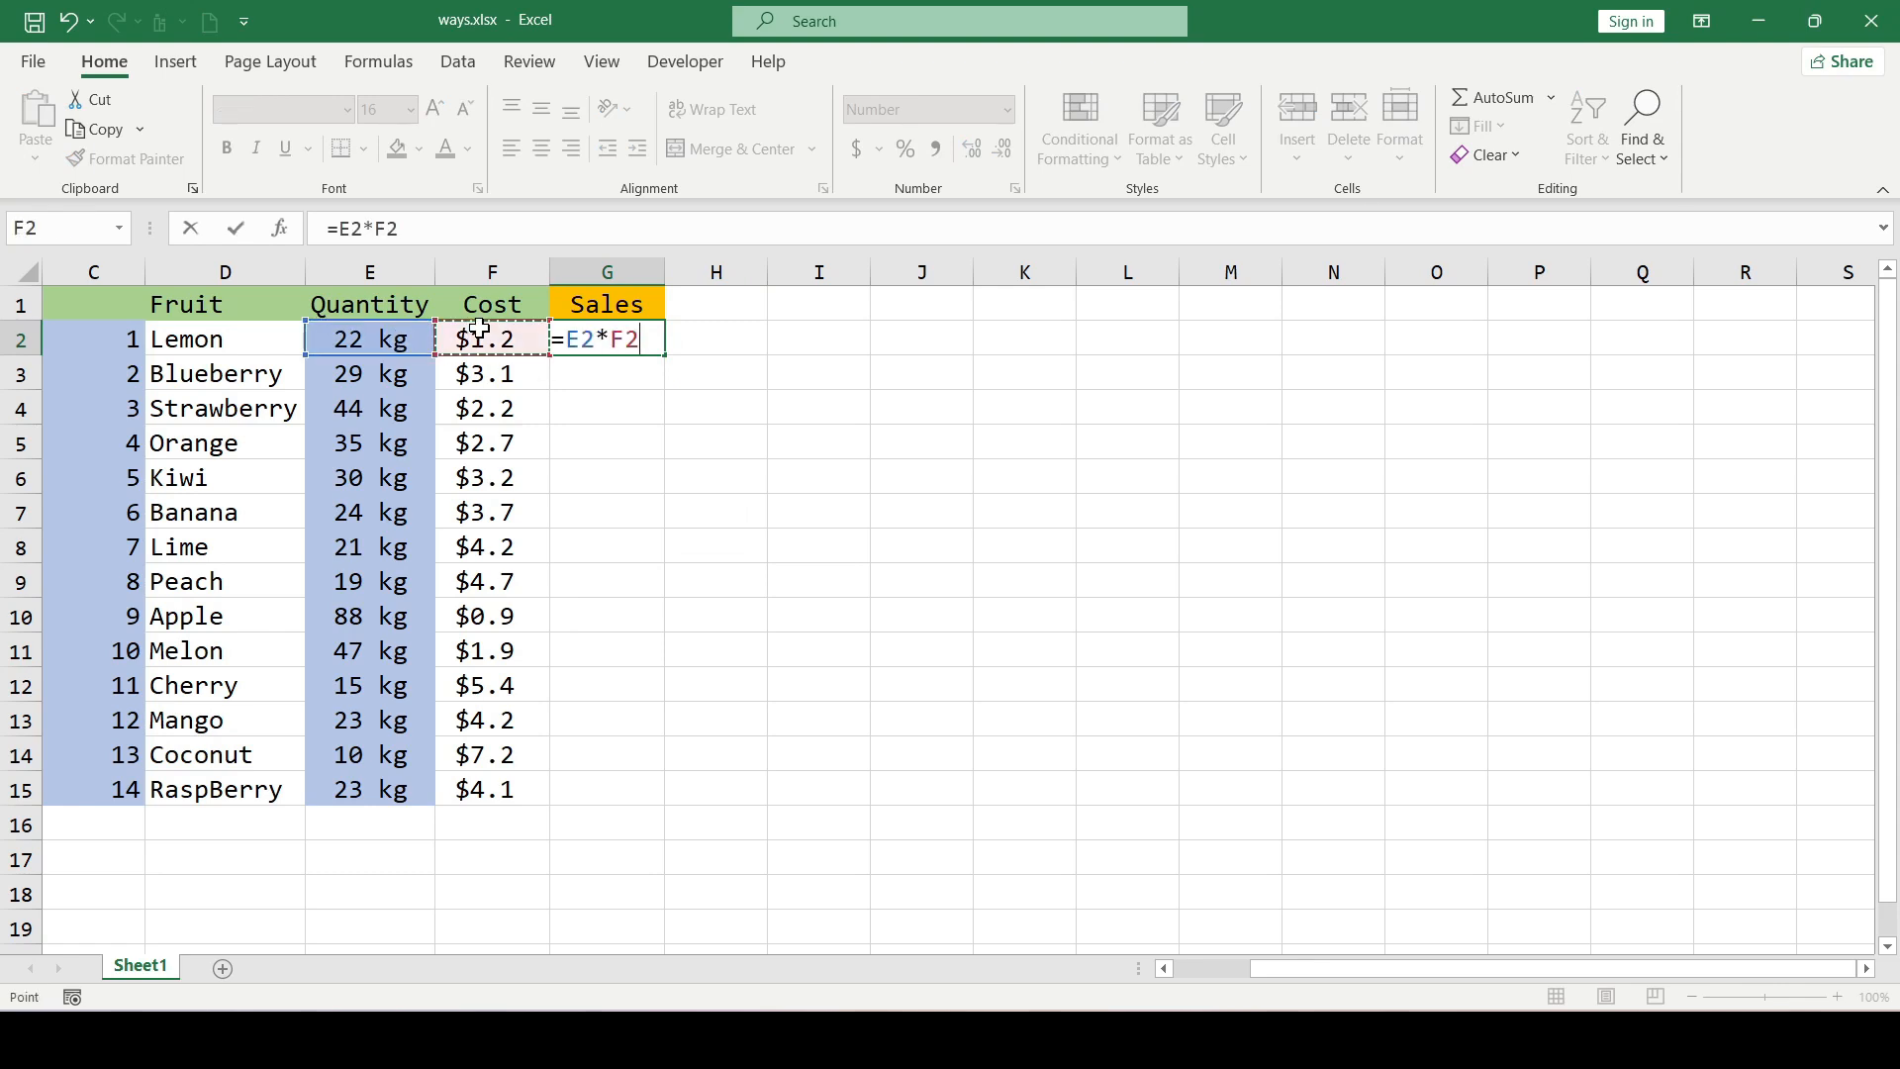
key("Return")
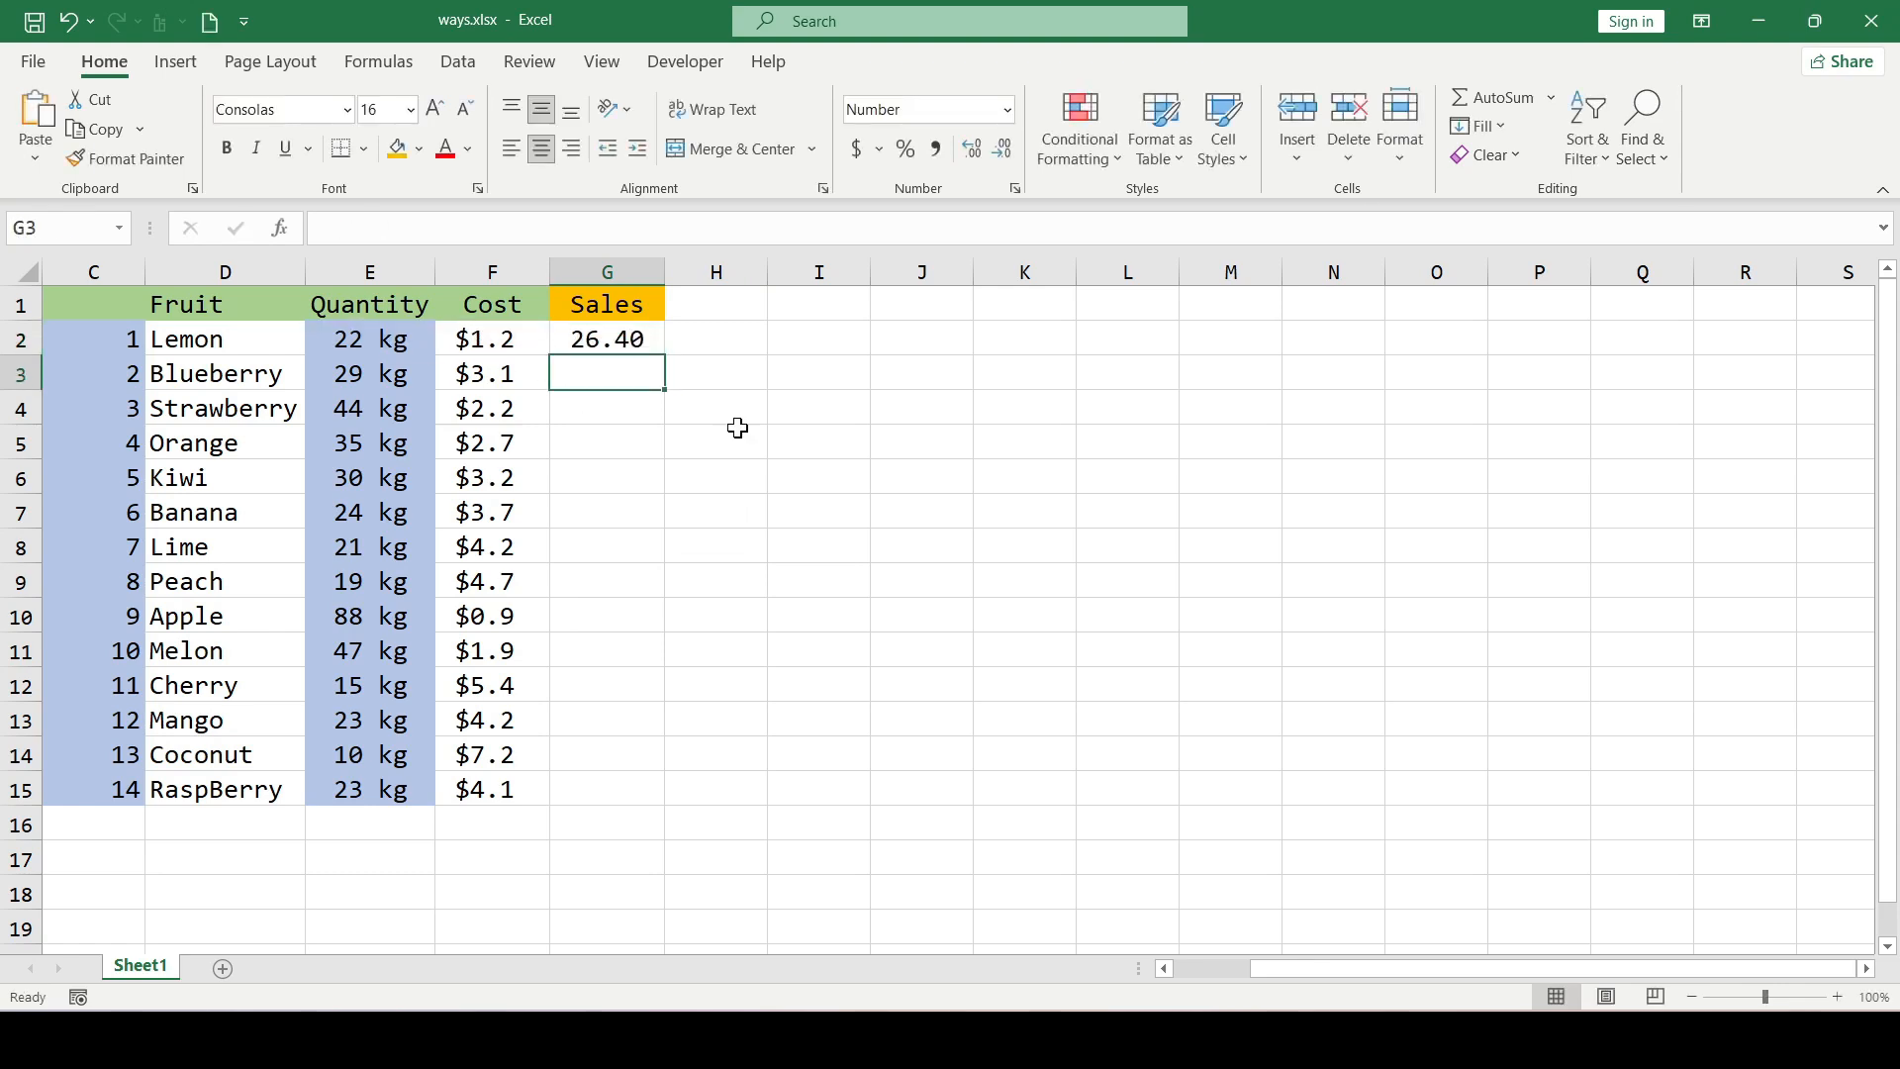
Extend the Sales formula from G2 down through G15 with the fill handle and undo that fill.
left_click(656, 332)
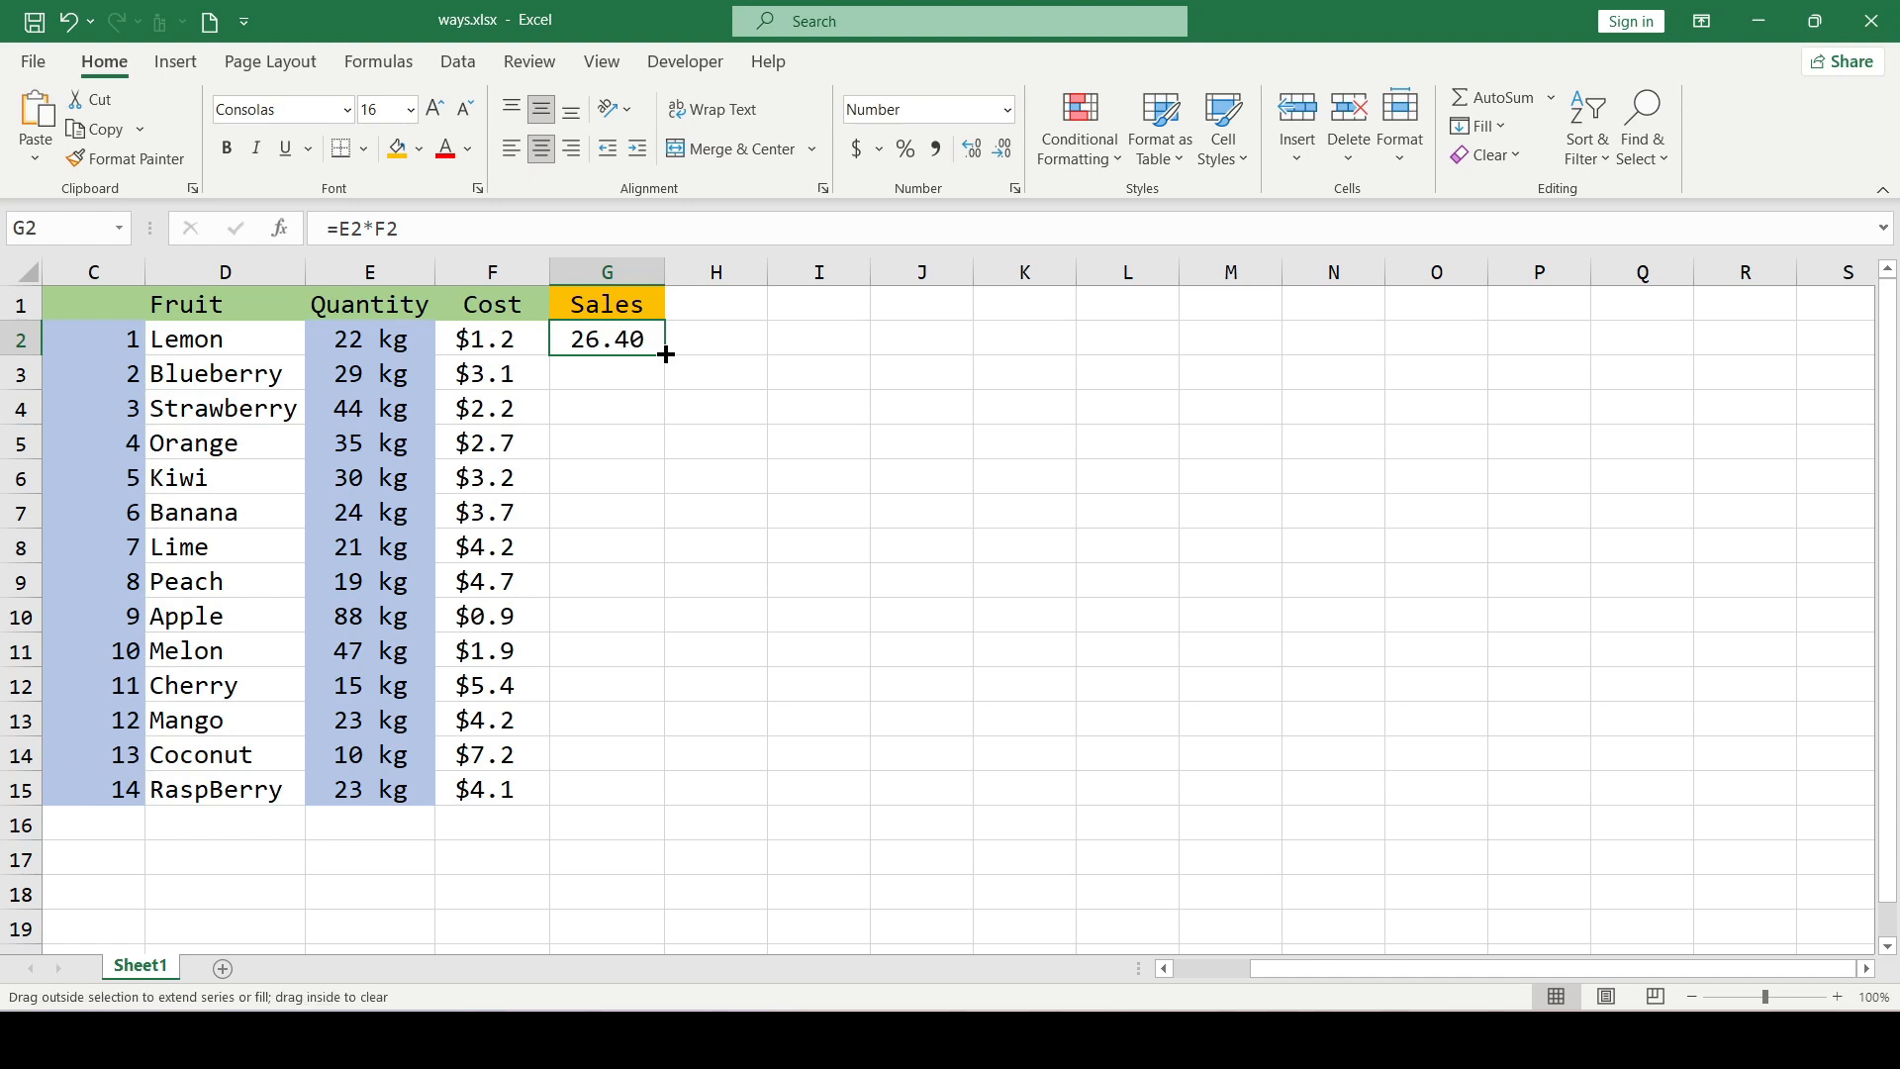
left_click_drag(664, 354, 660, 803)
left_click(737, 753)
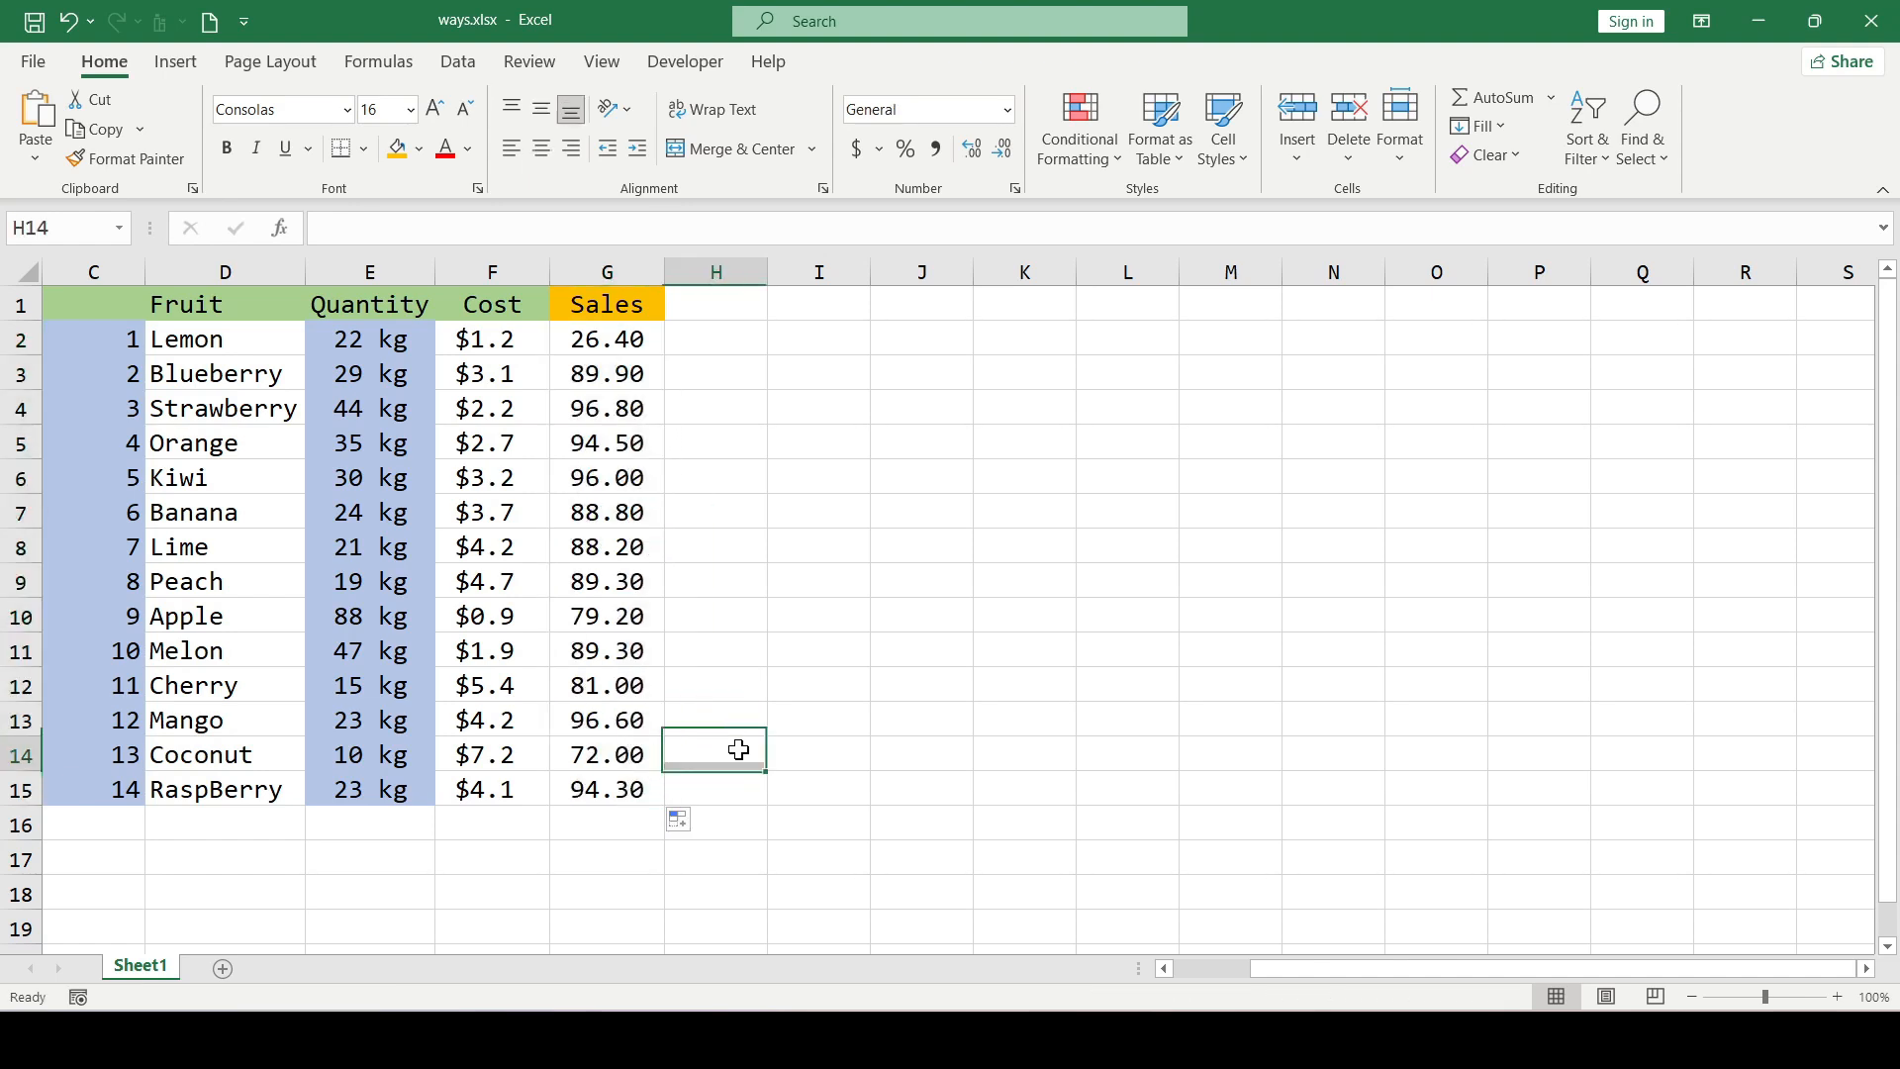
key("ctrl+z")
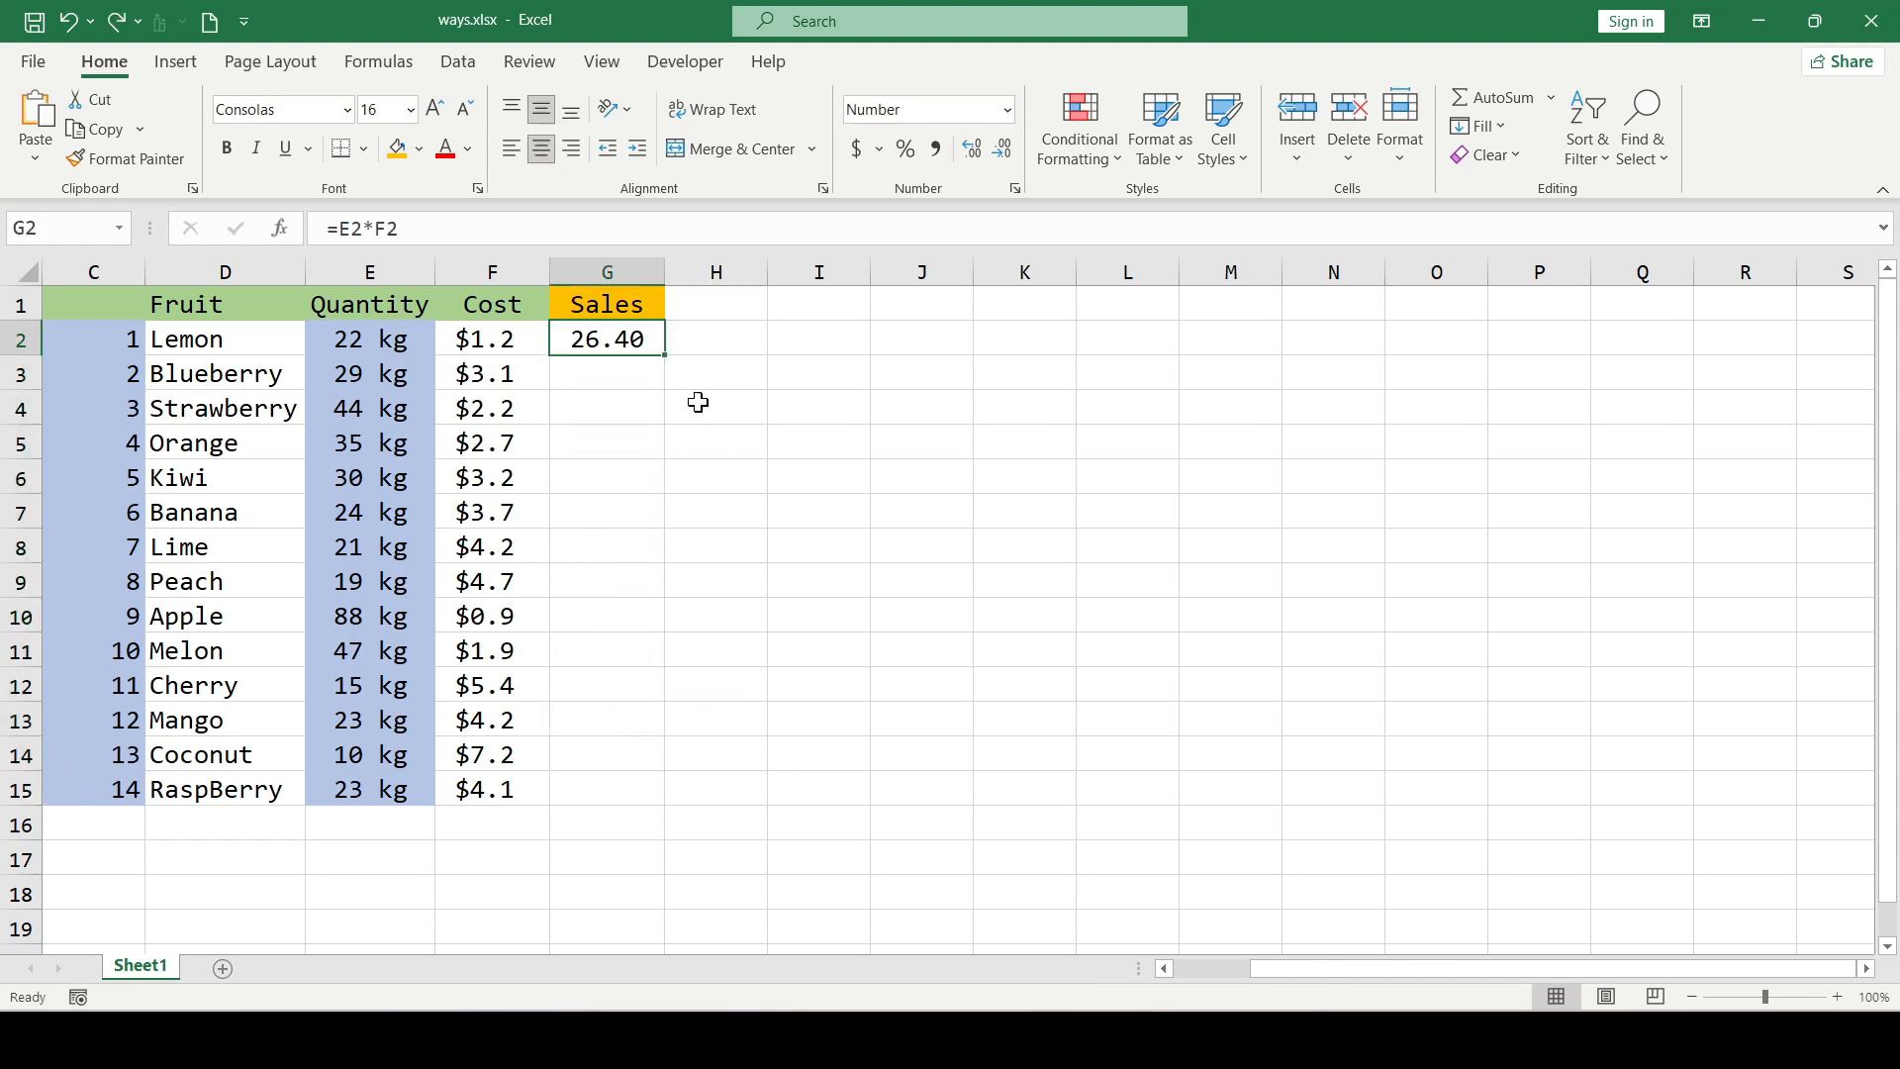
Auto-fill the Sales formula from G2 down to the table's last row in one go.
double_click(666, 355)
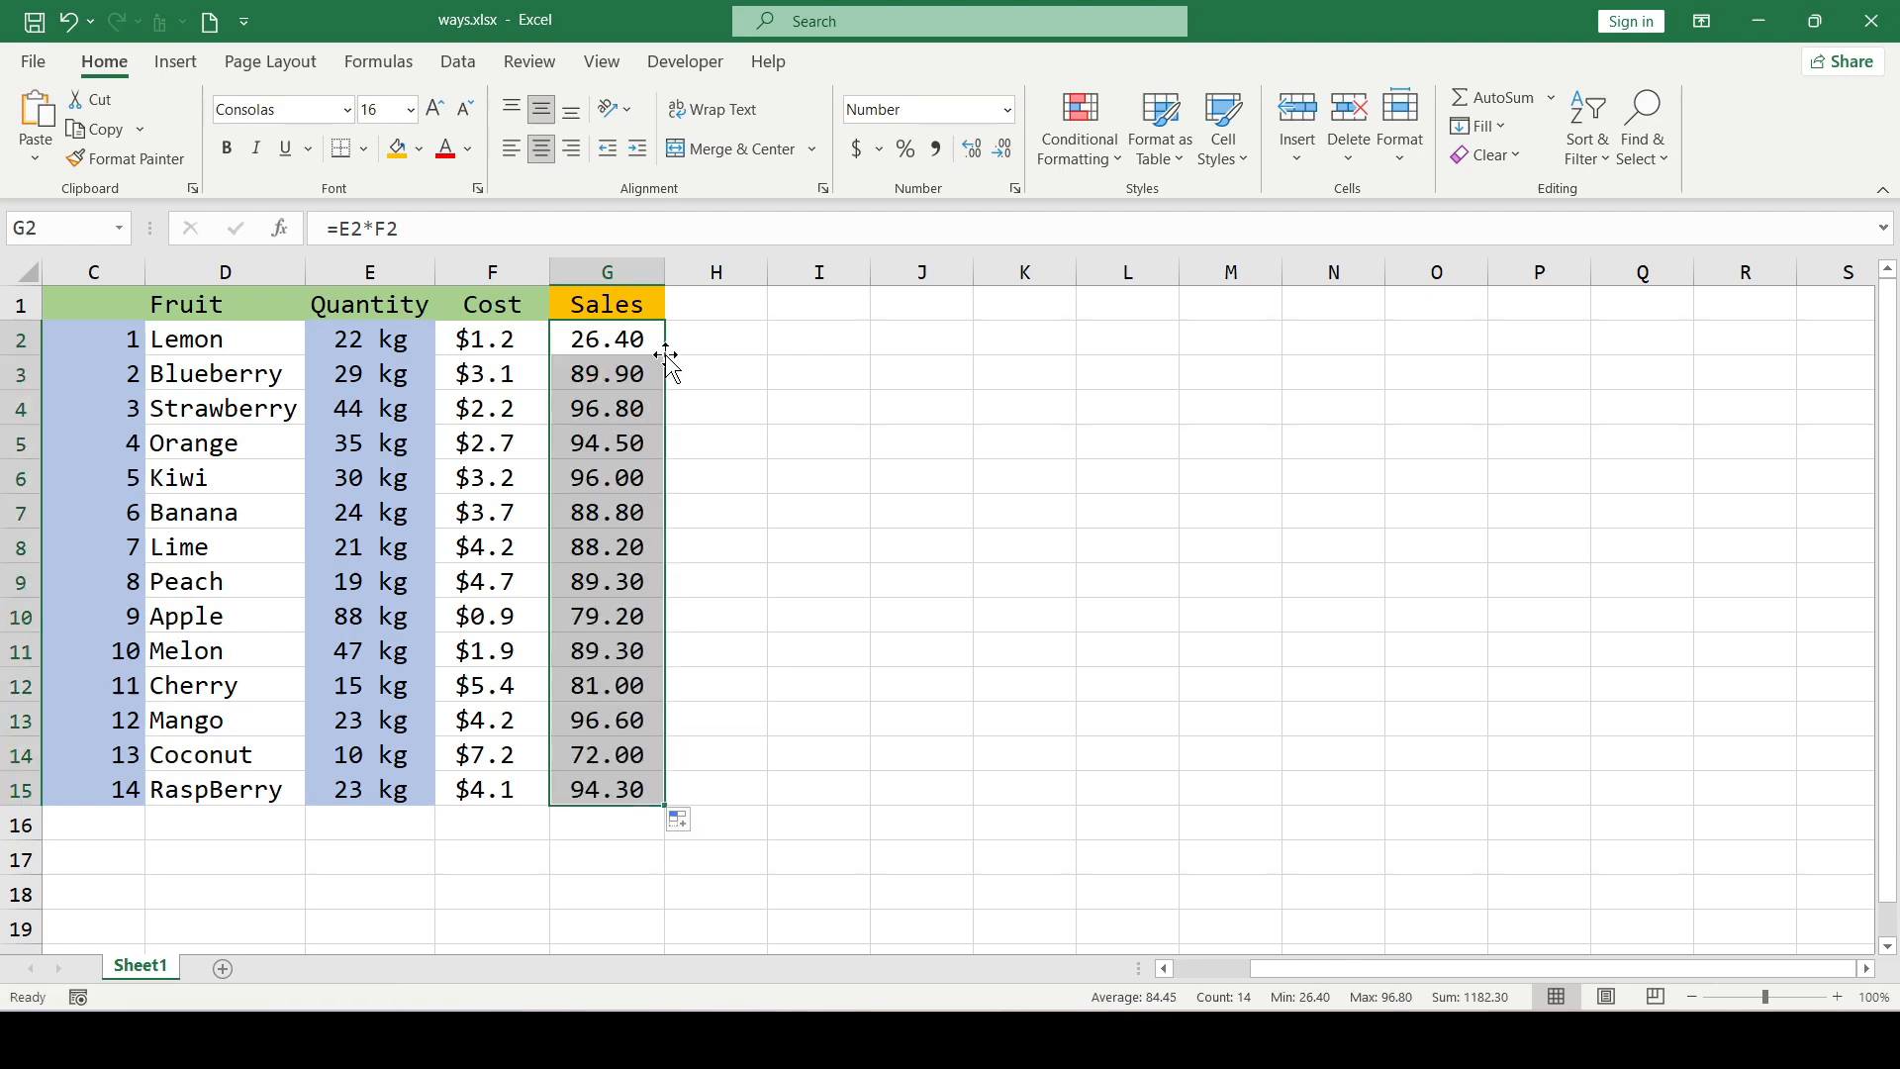
left_click(874, 521)
left_click(690, 559)
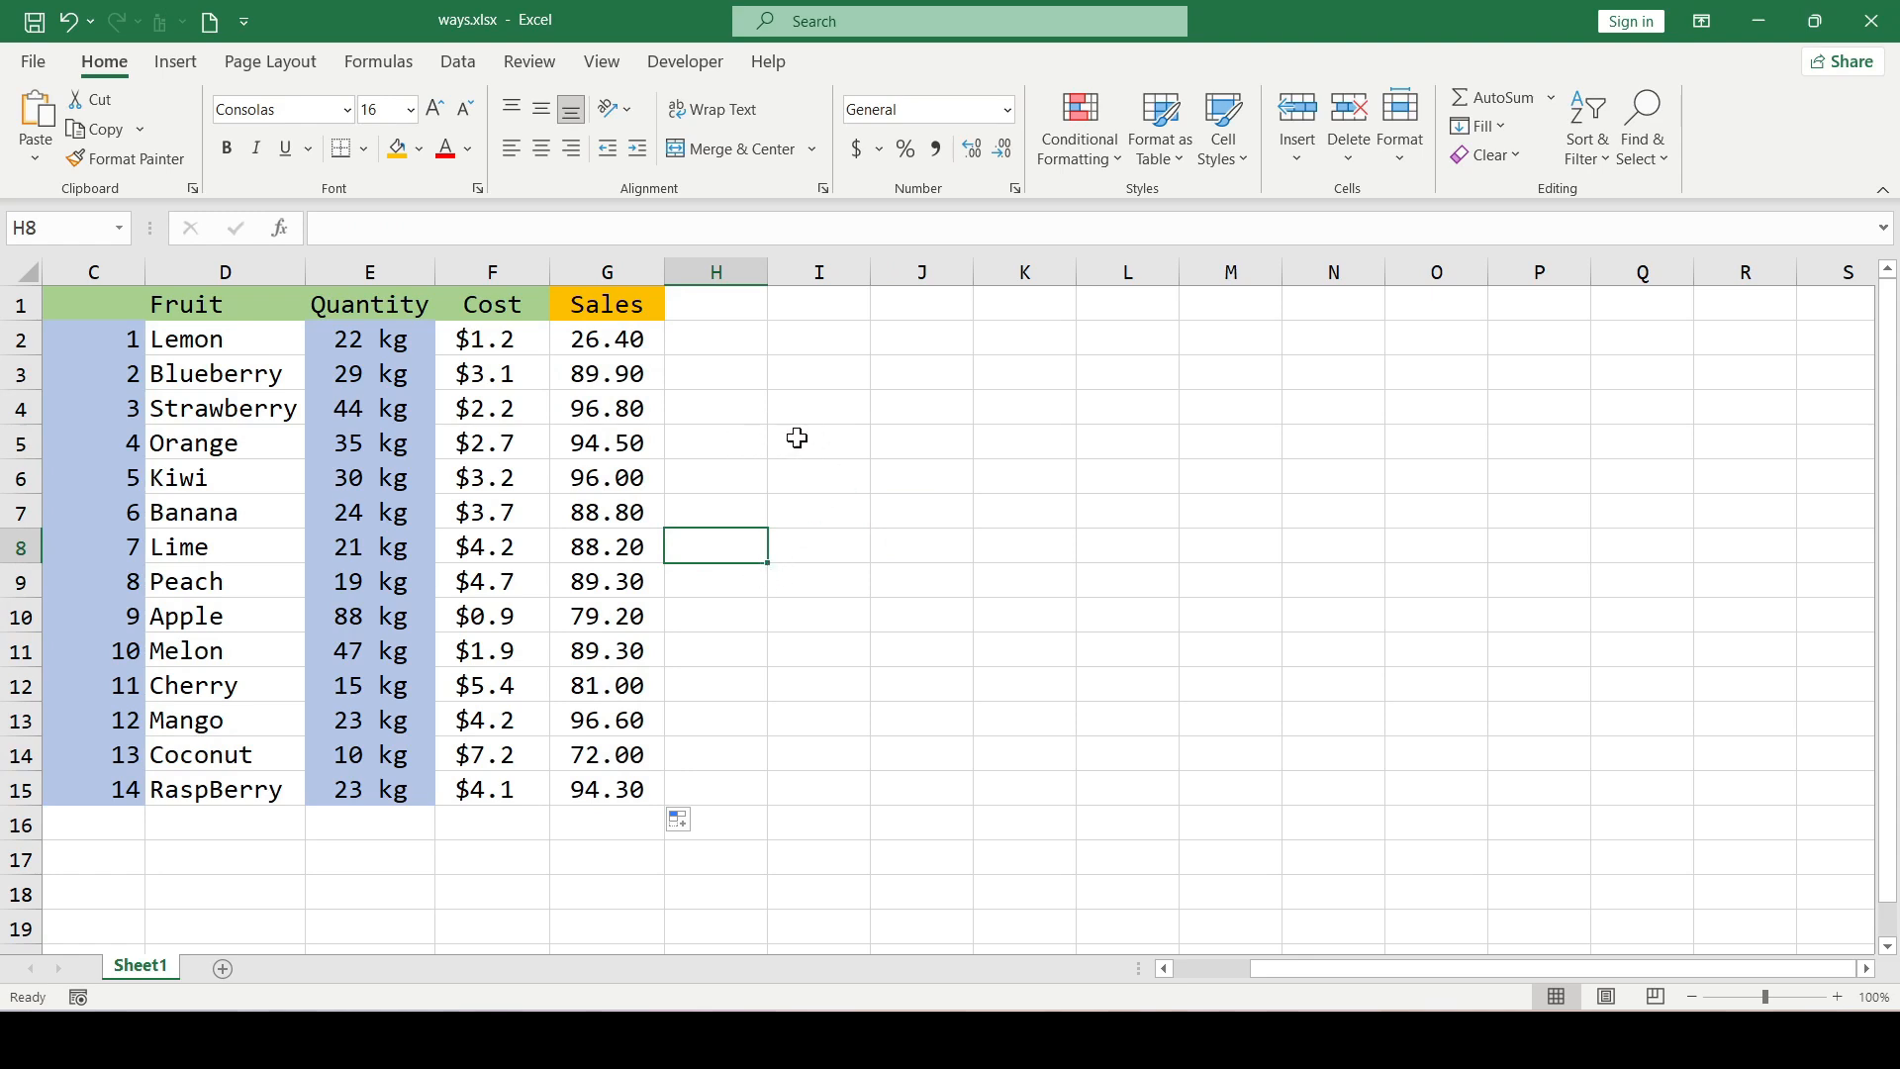
left_click(737, 353)
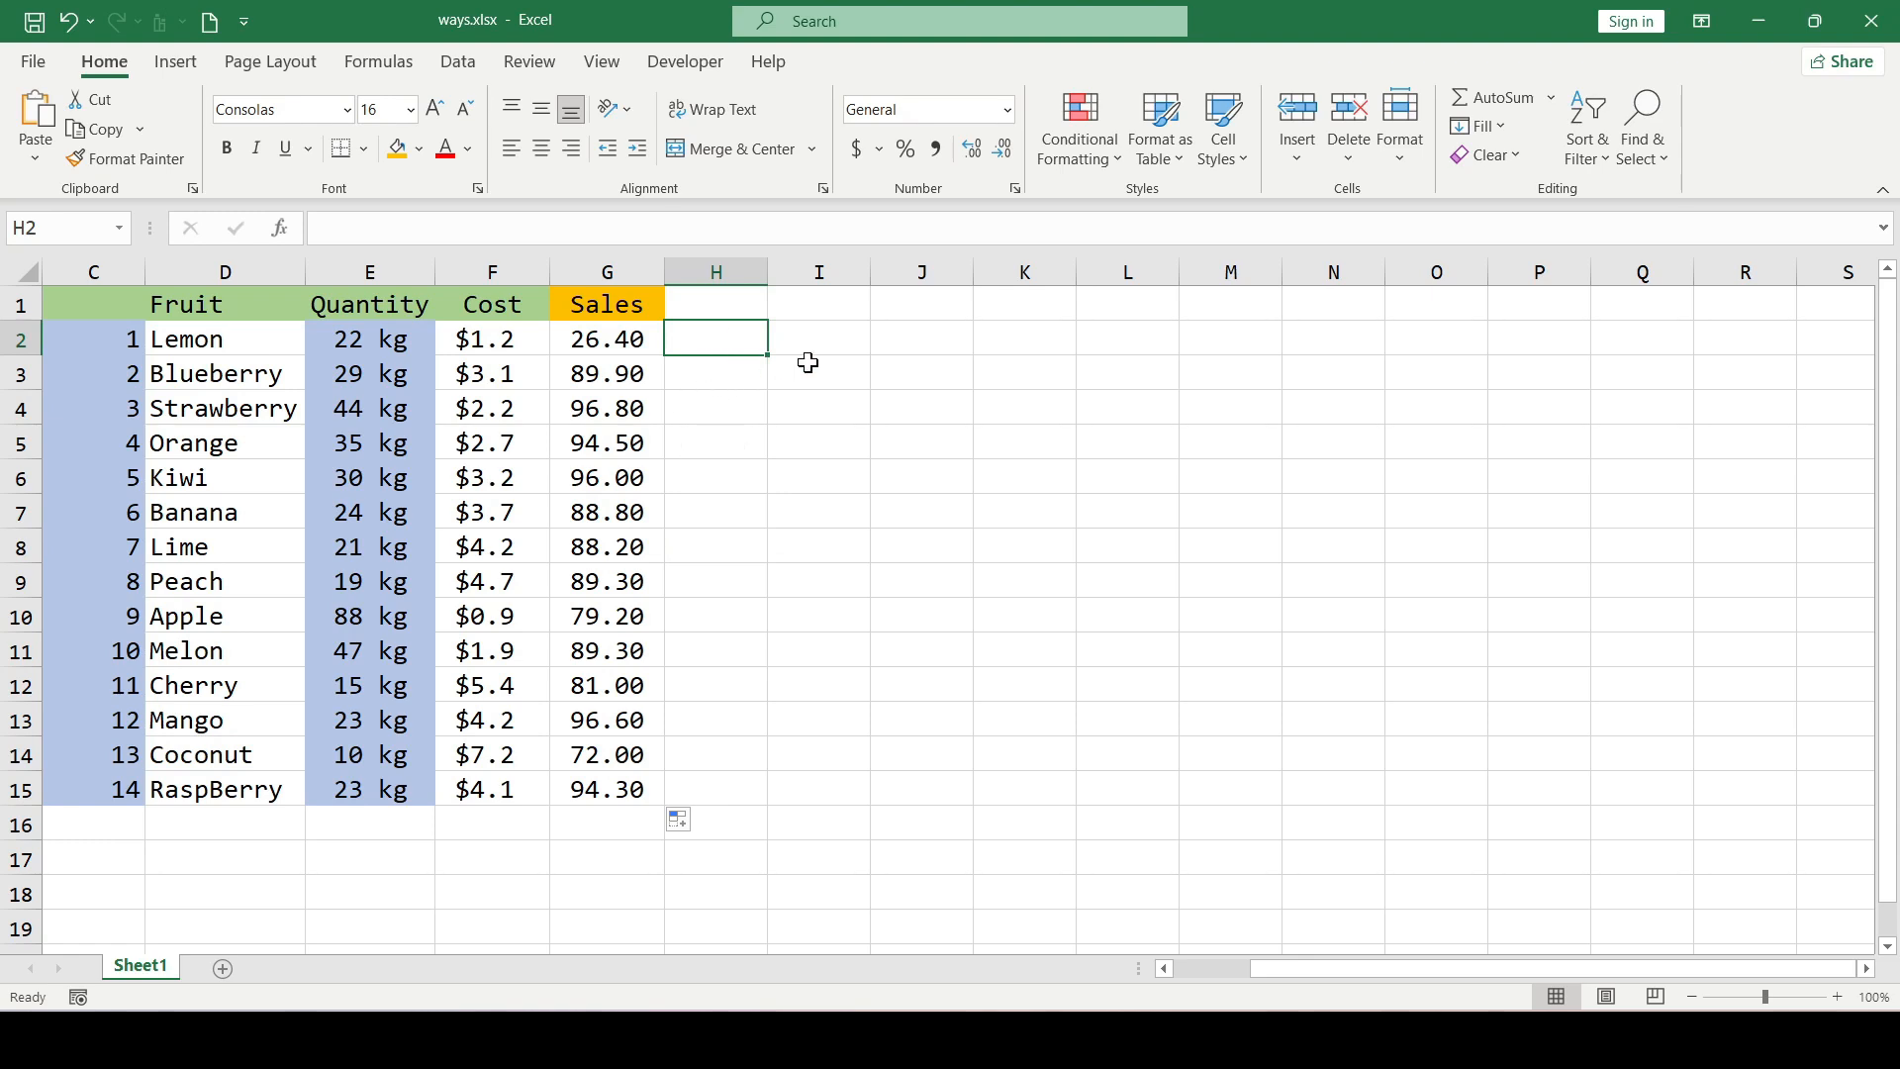
In the advanced Excel options, switch 'Enable fill handle and cell drag-and-drop' off and back on, and accept the options.
left_click(33, 61)
left_click(110, 969)
left_click(507, 384)
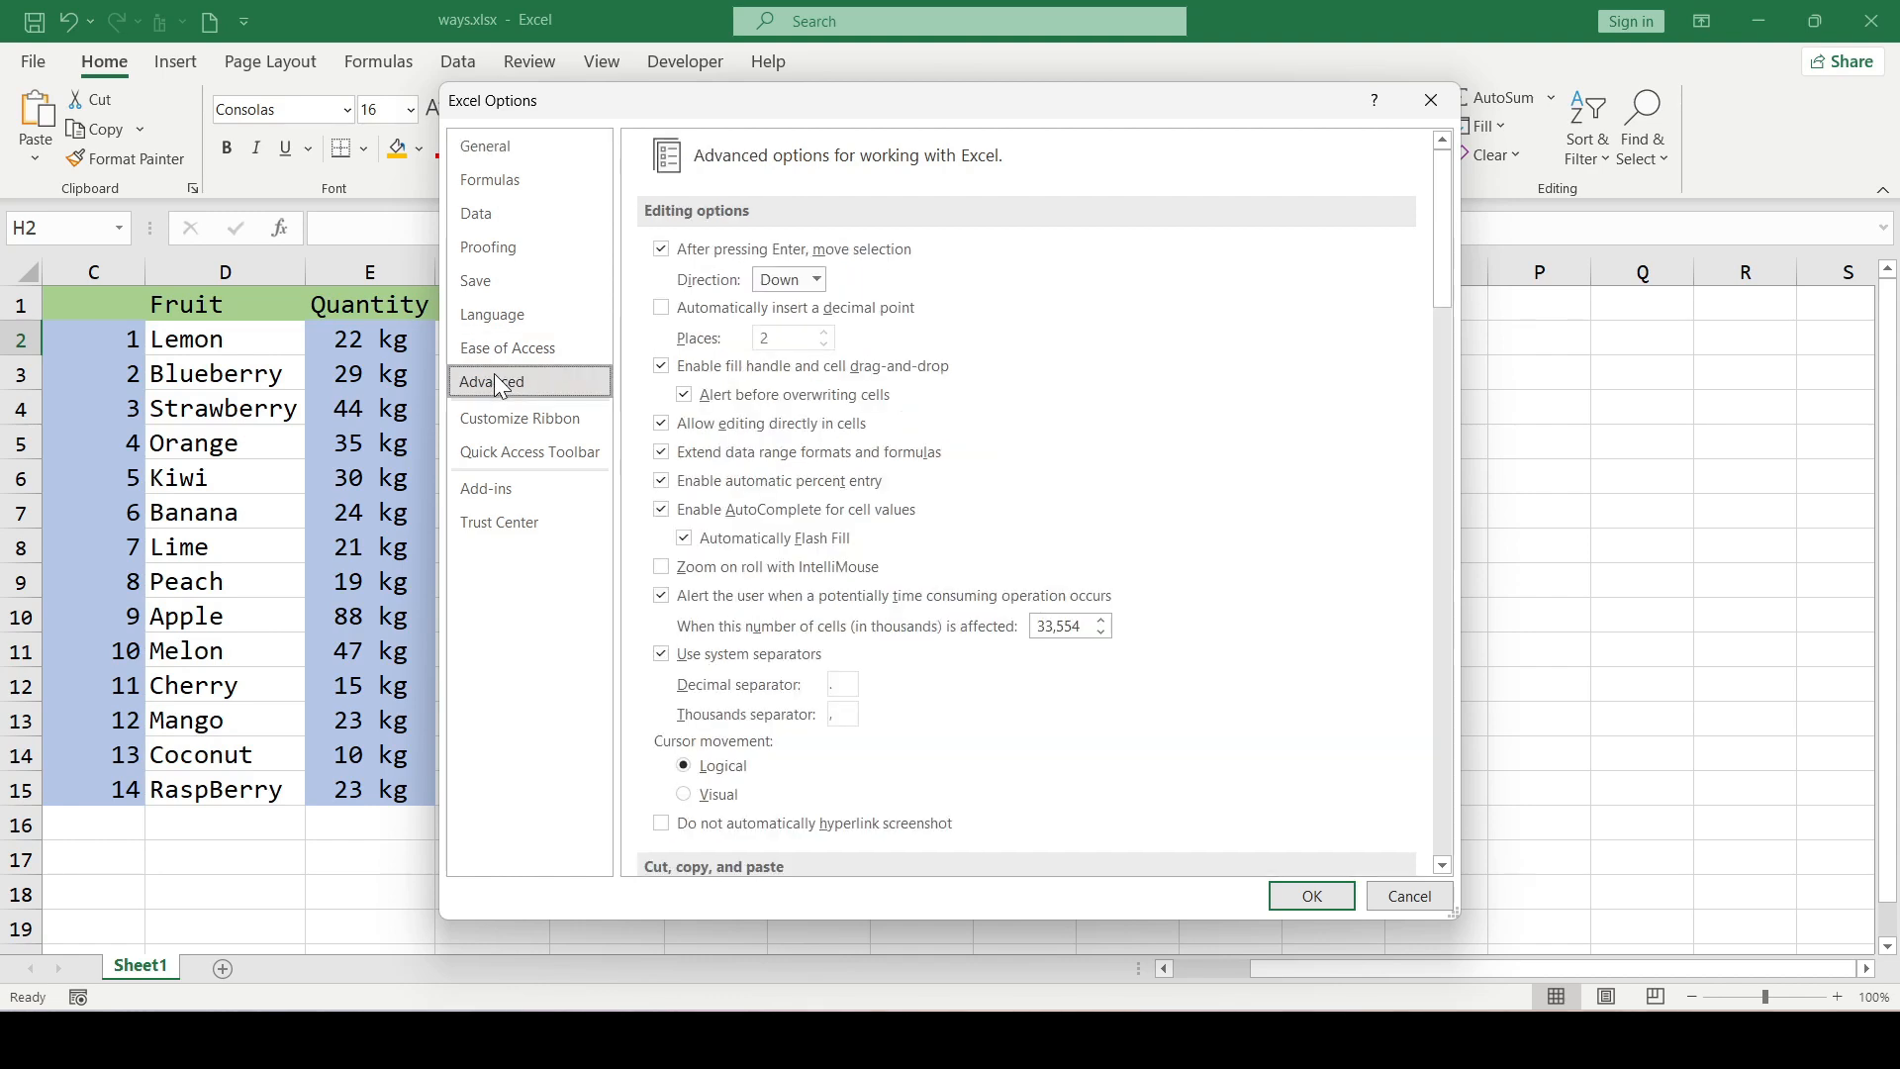
left_click(663, 367)
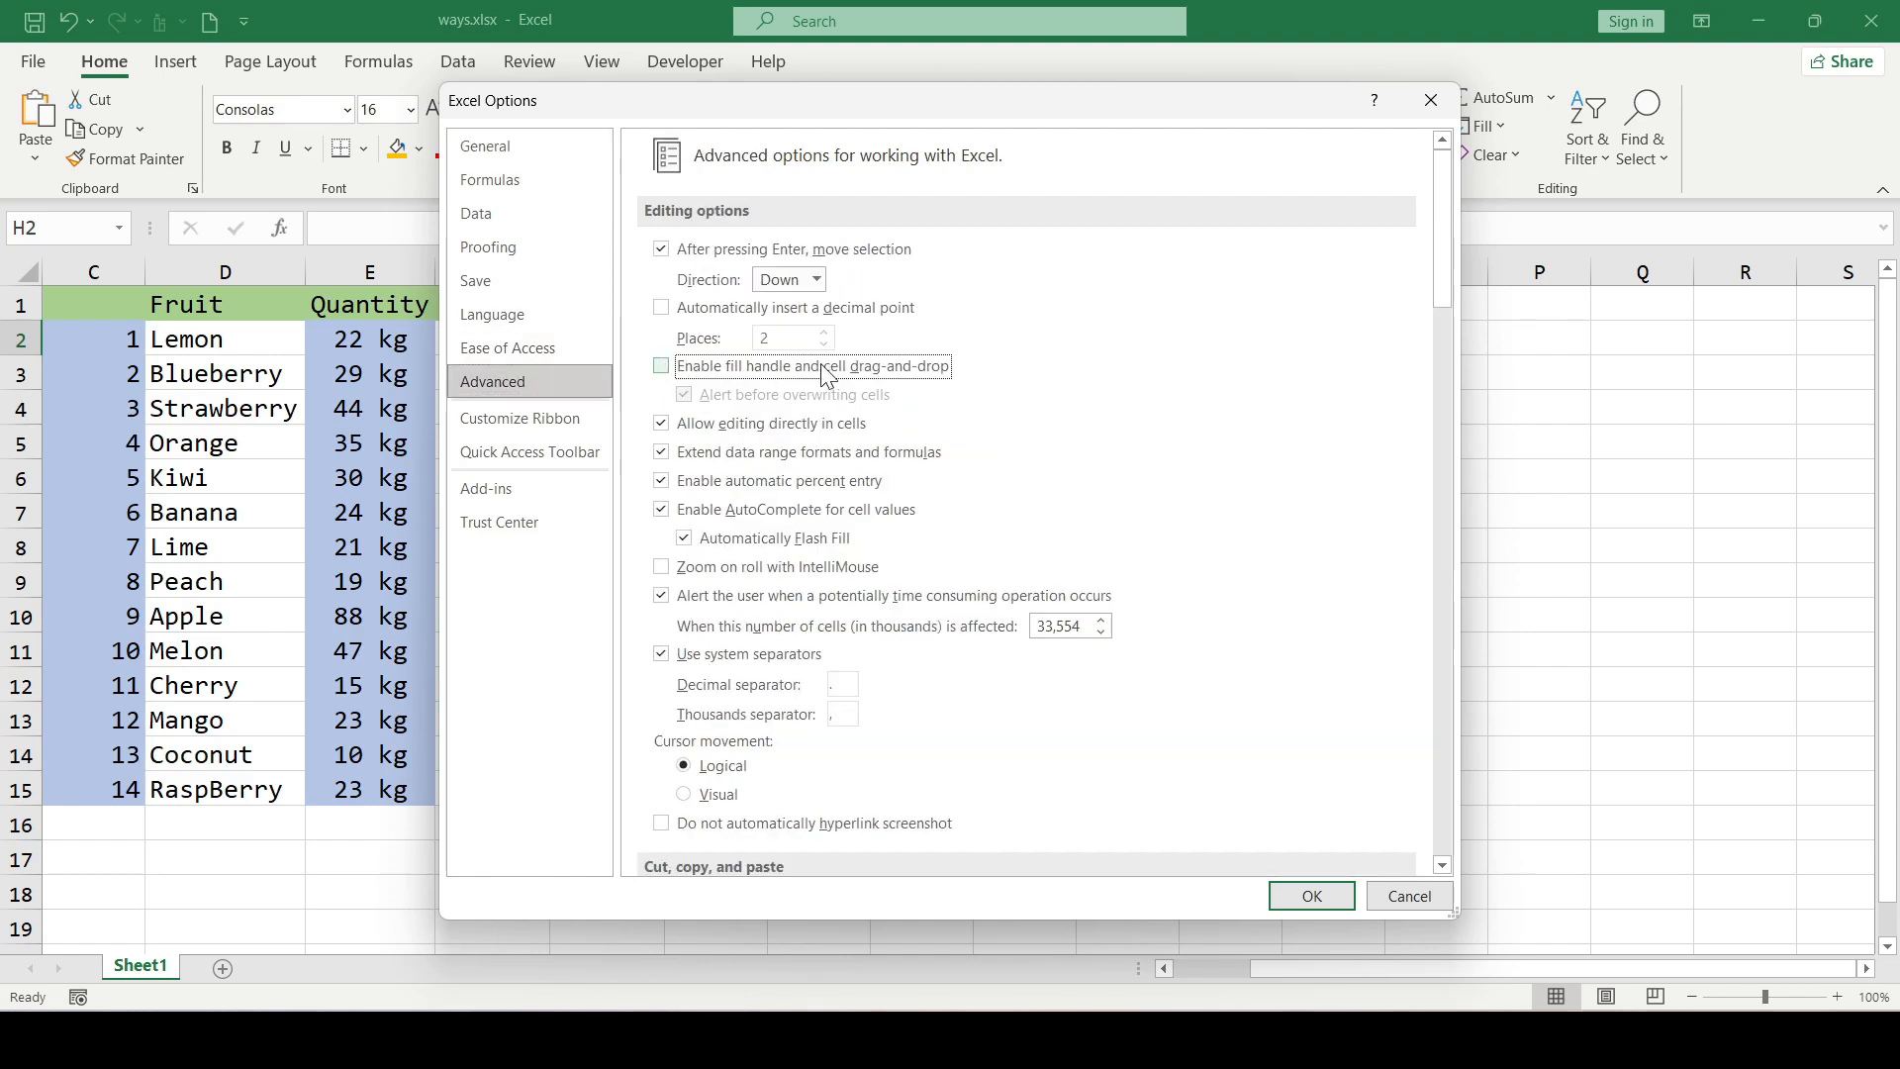
left_click(661, 374)
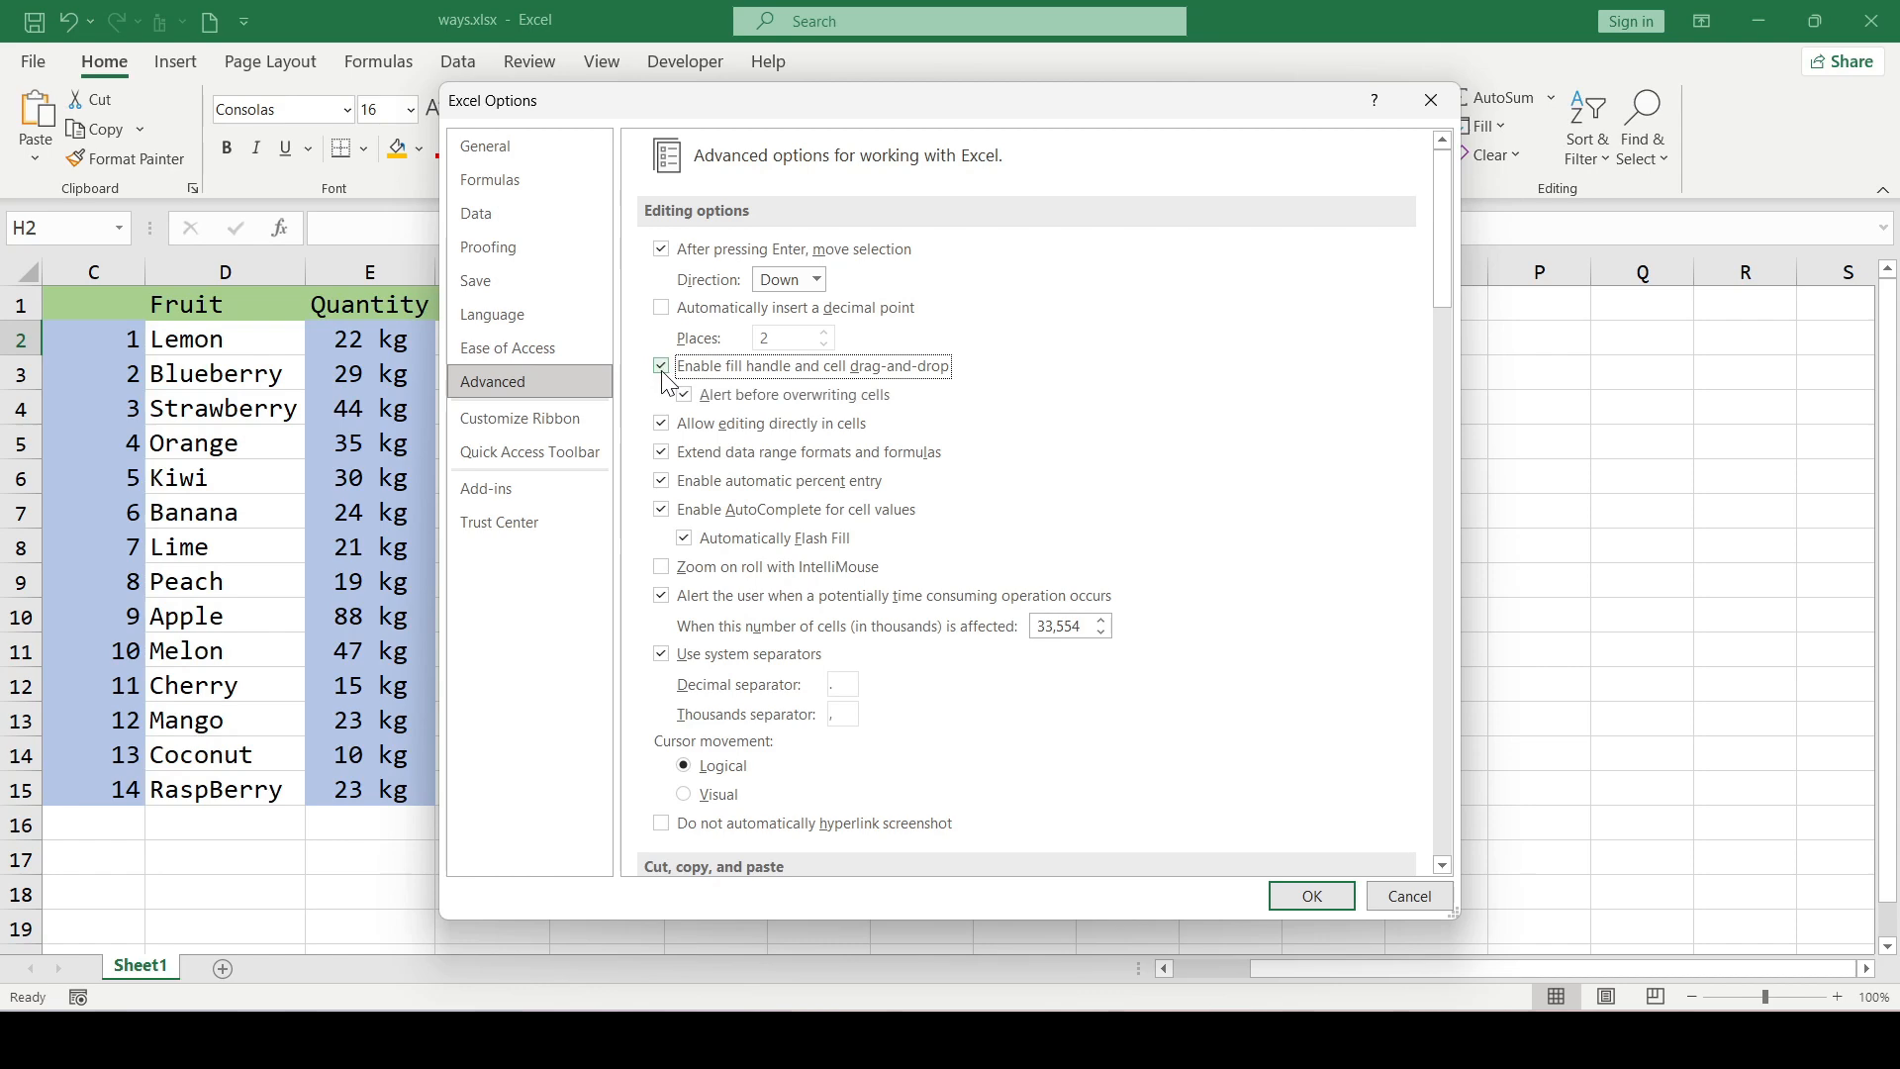
left_click(1328, 892)
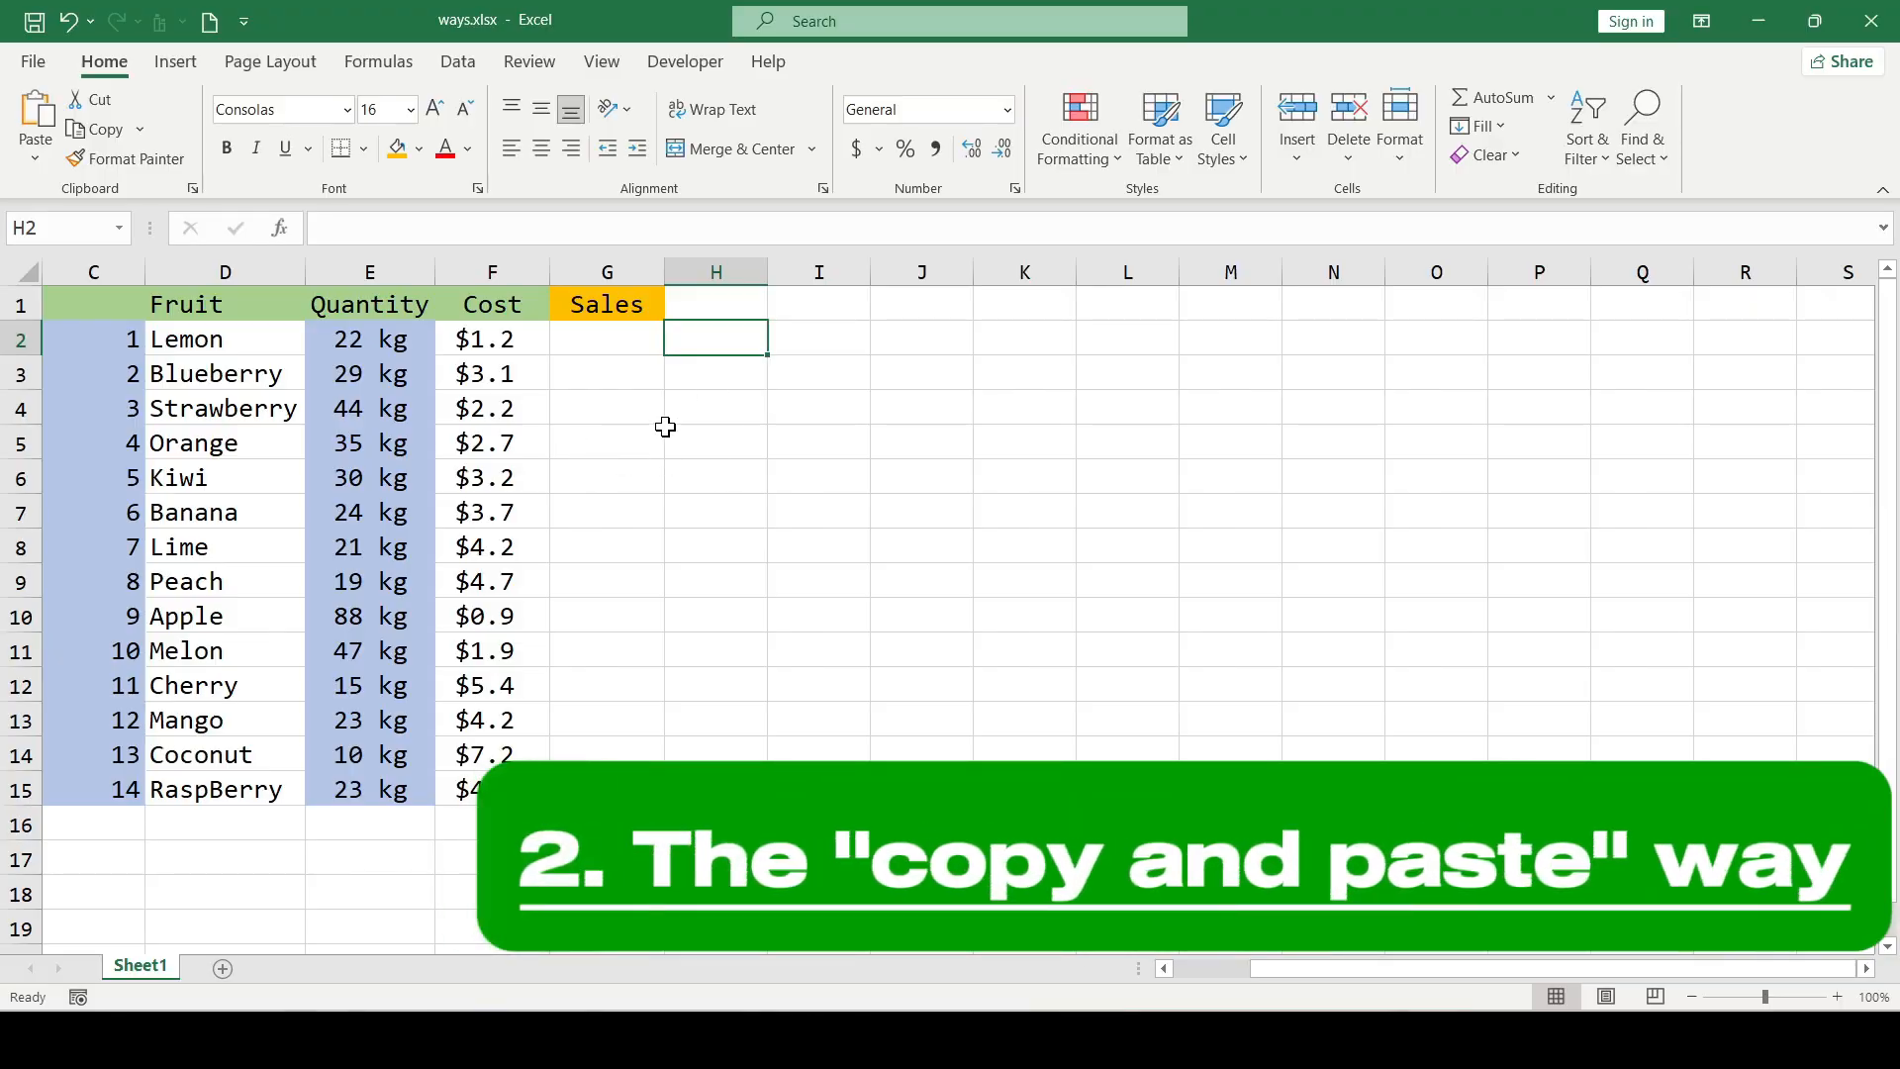
Enter the formula =E2*F2 in the empty cell G2 under Sales and reselect that cell.
left_click(606, 346)
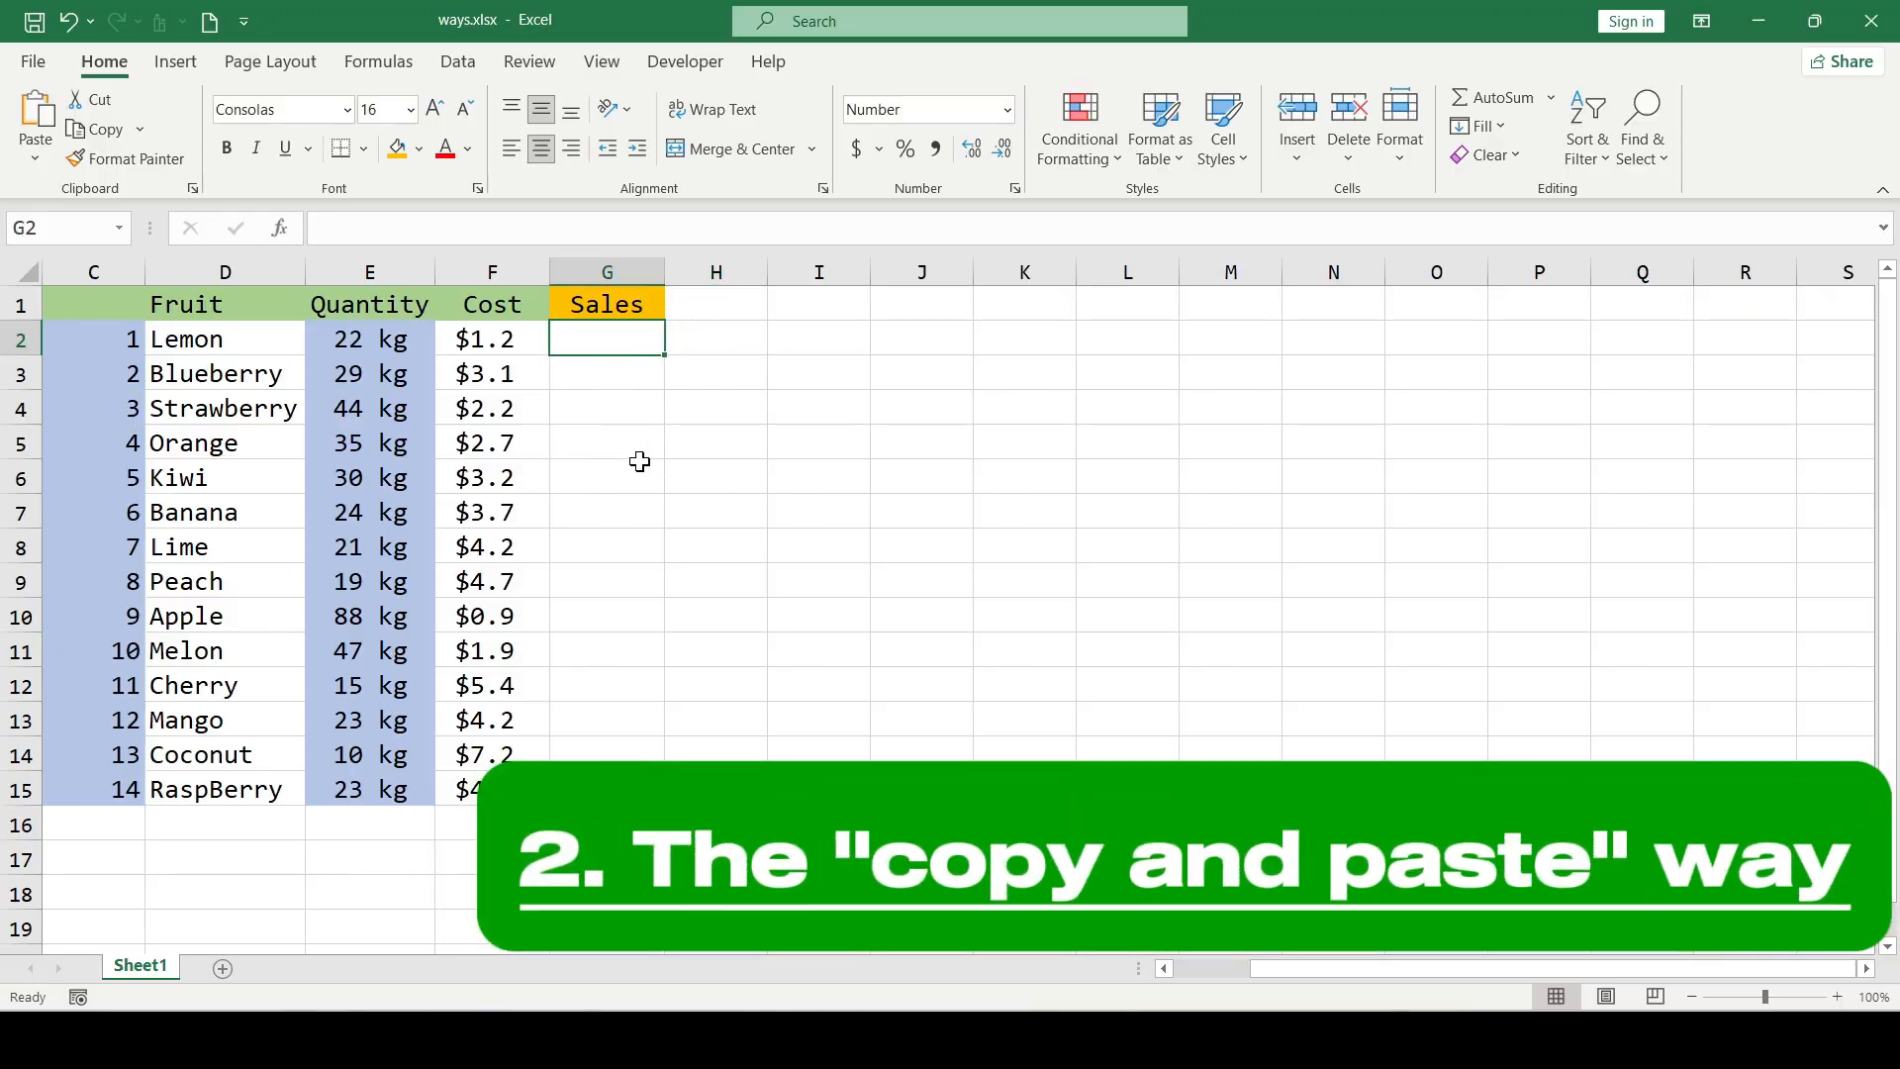
type("=")
left_click(390, 339)
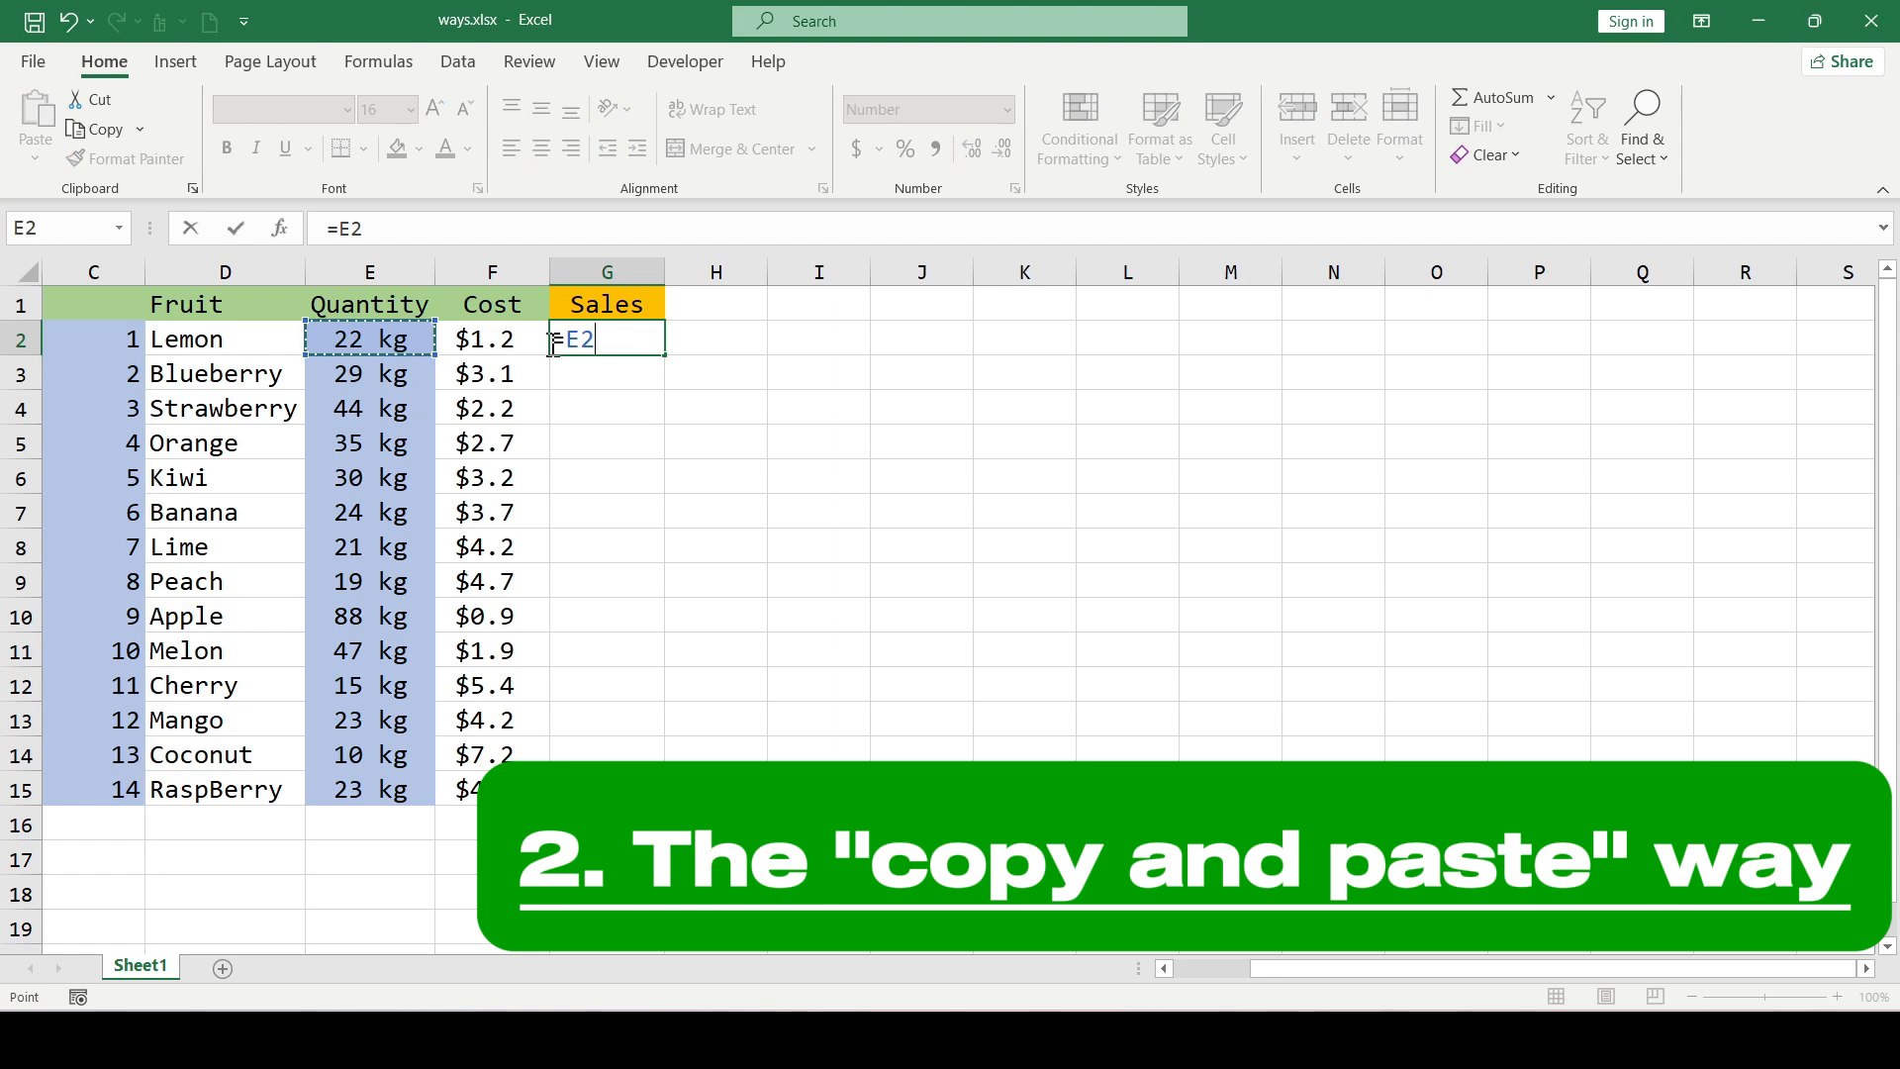
type("*")
left_click(524, 335)
key("Return")
left_click(617, 336)
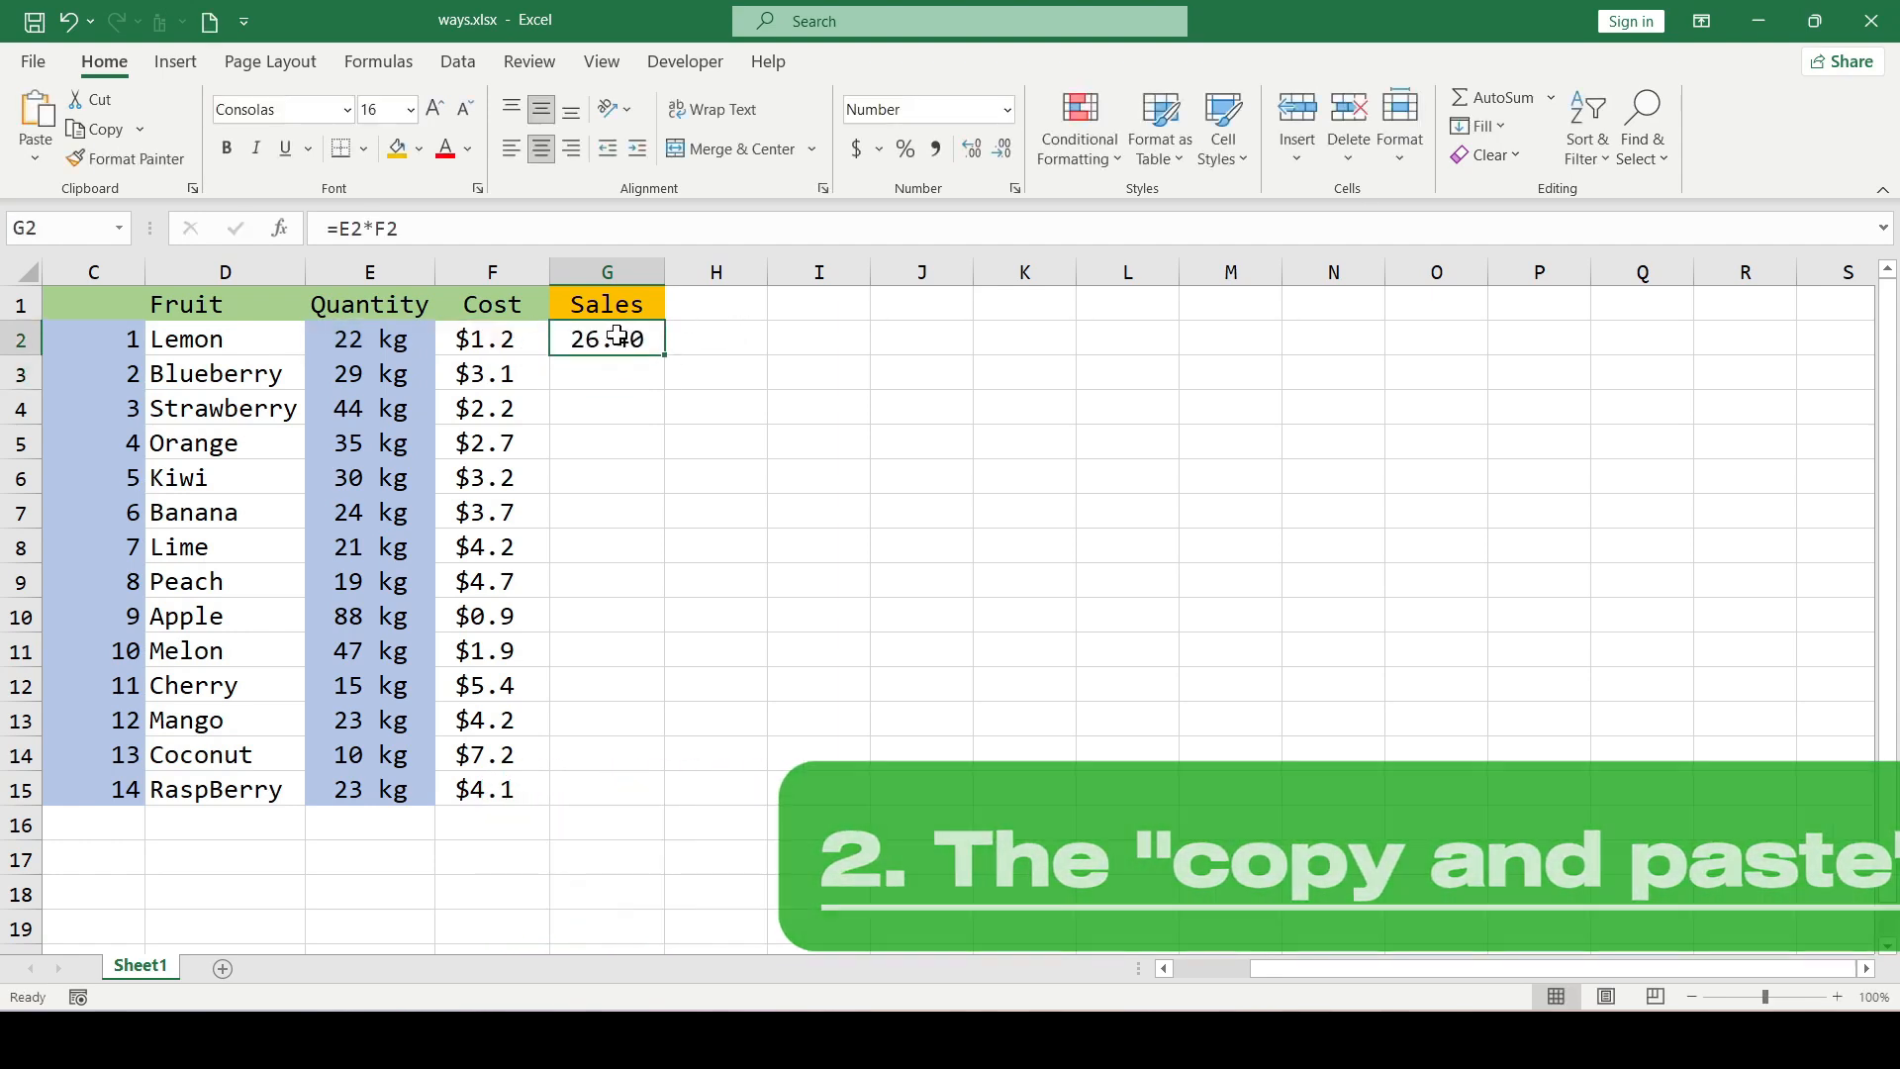
right_click(622, 337)
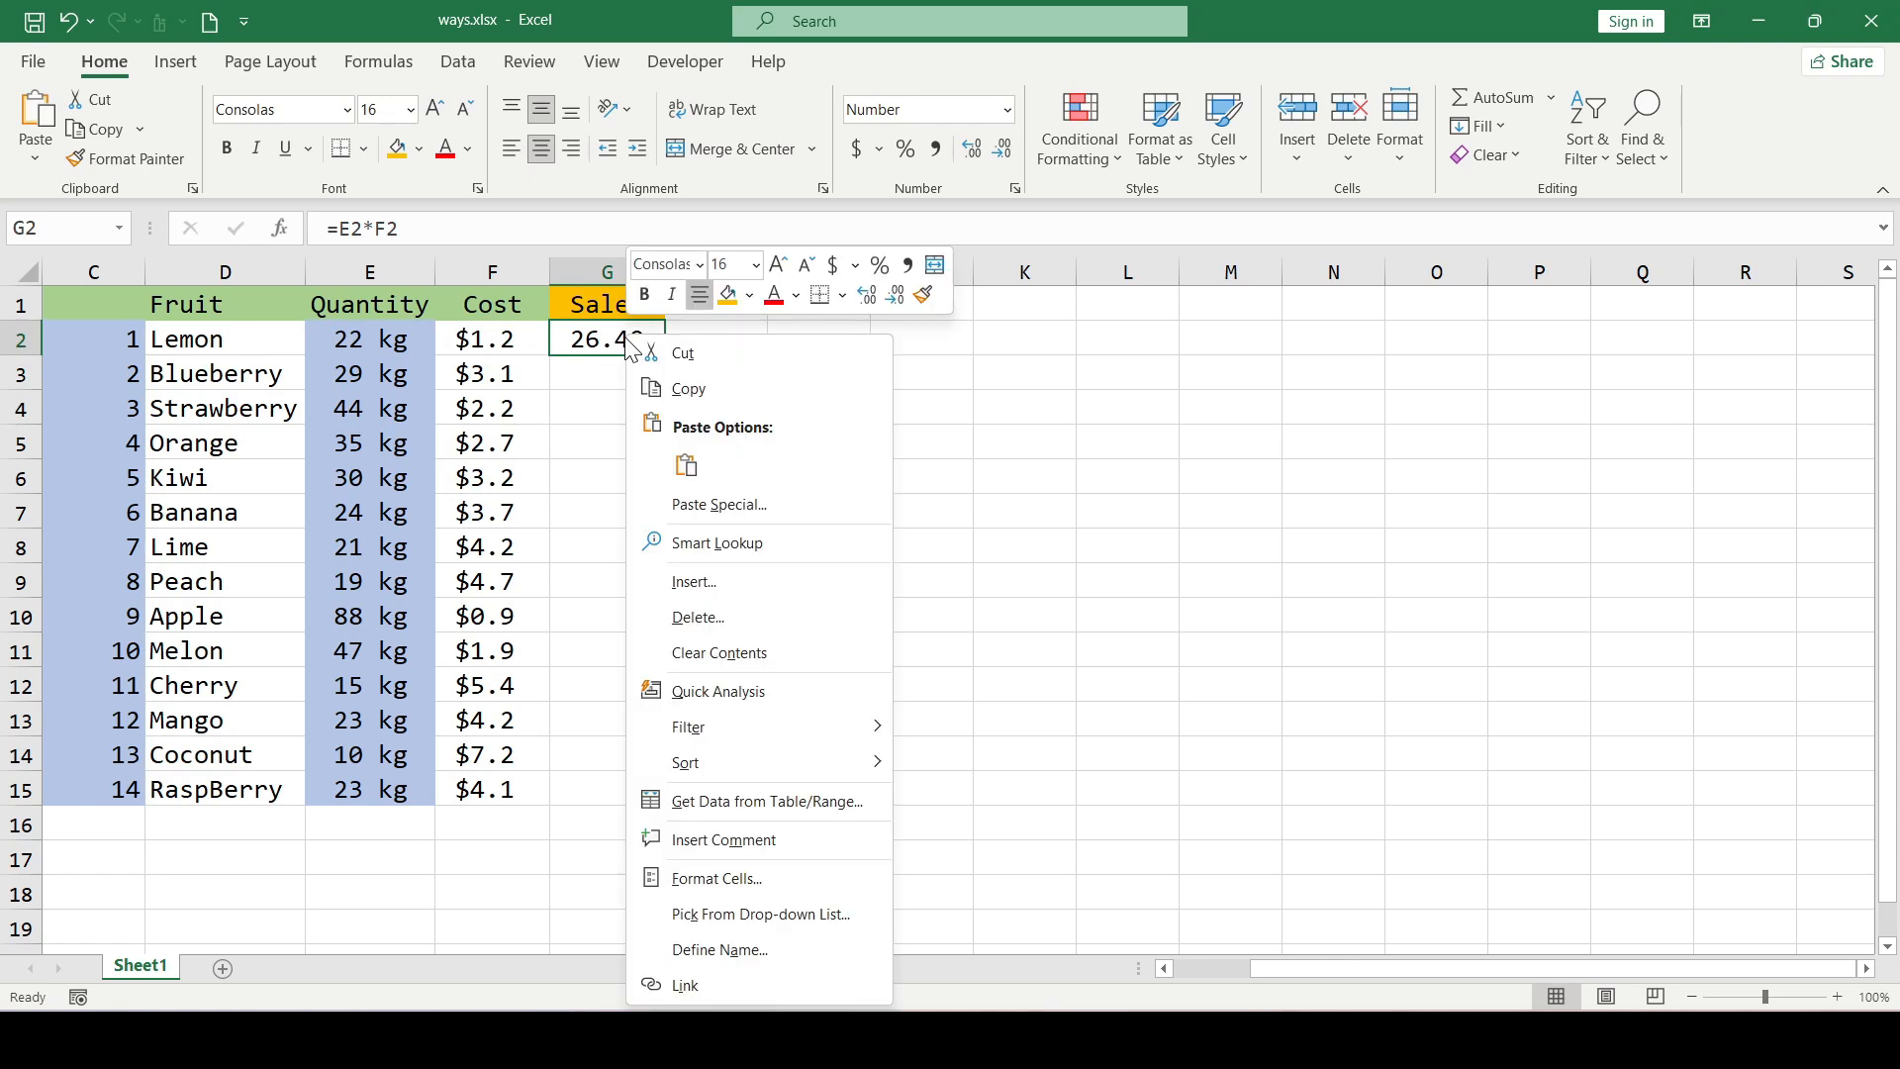
left_click(700, 389)
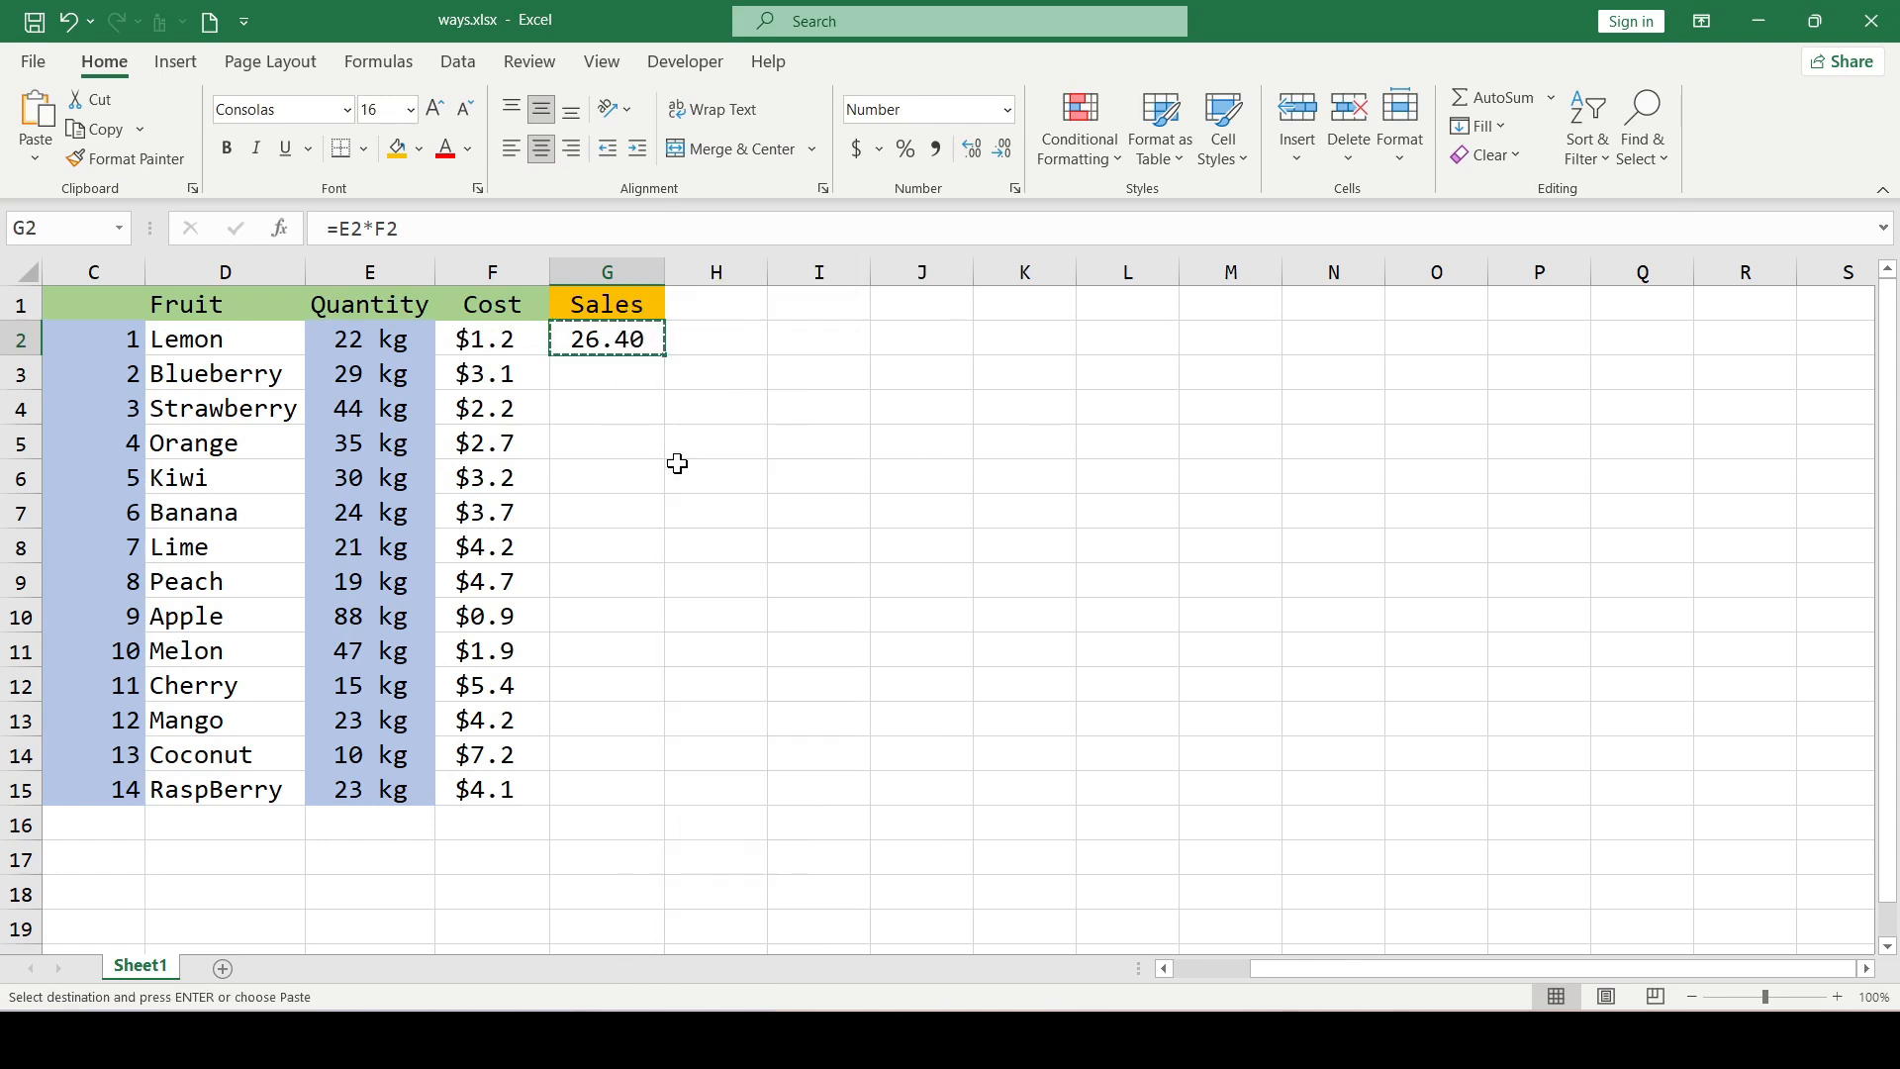
key("Escape")
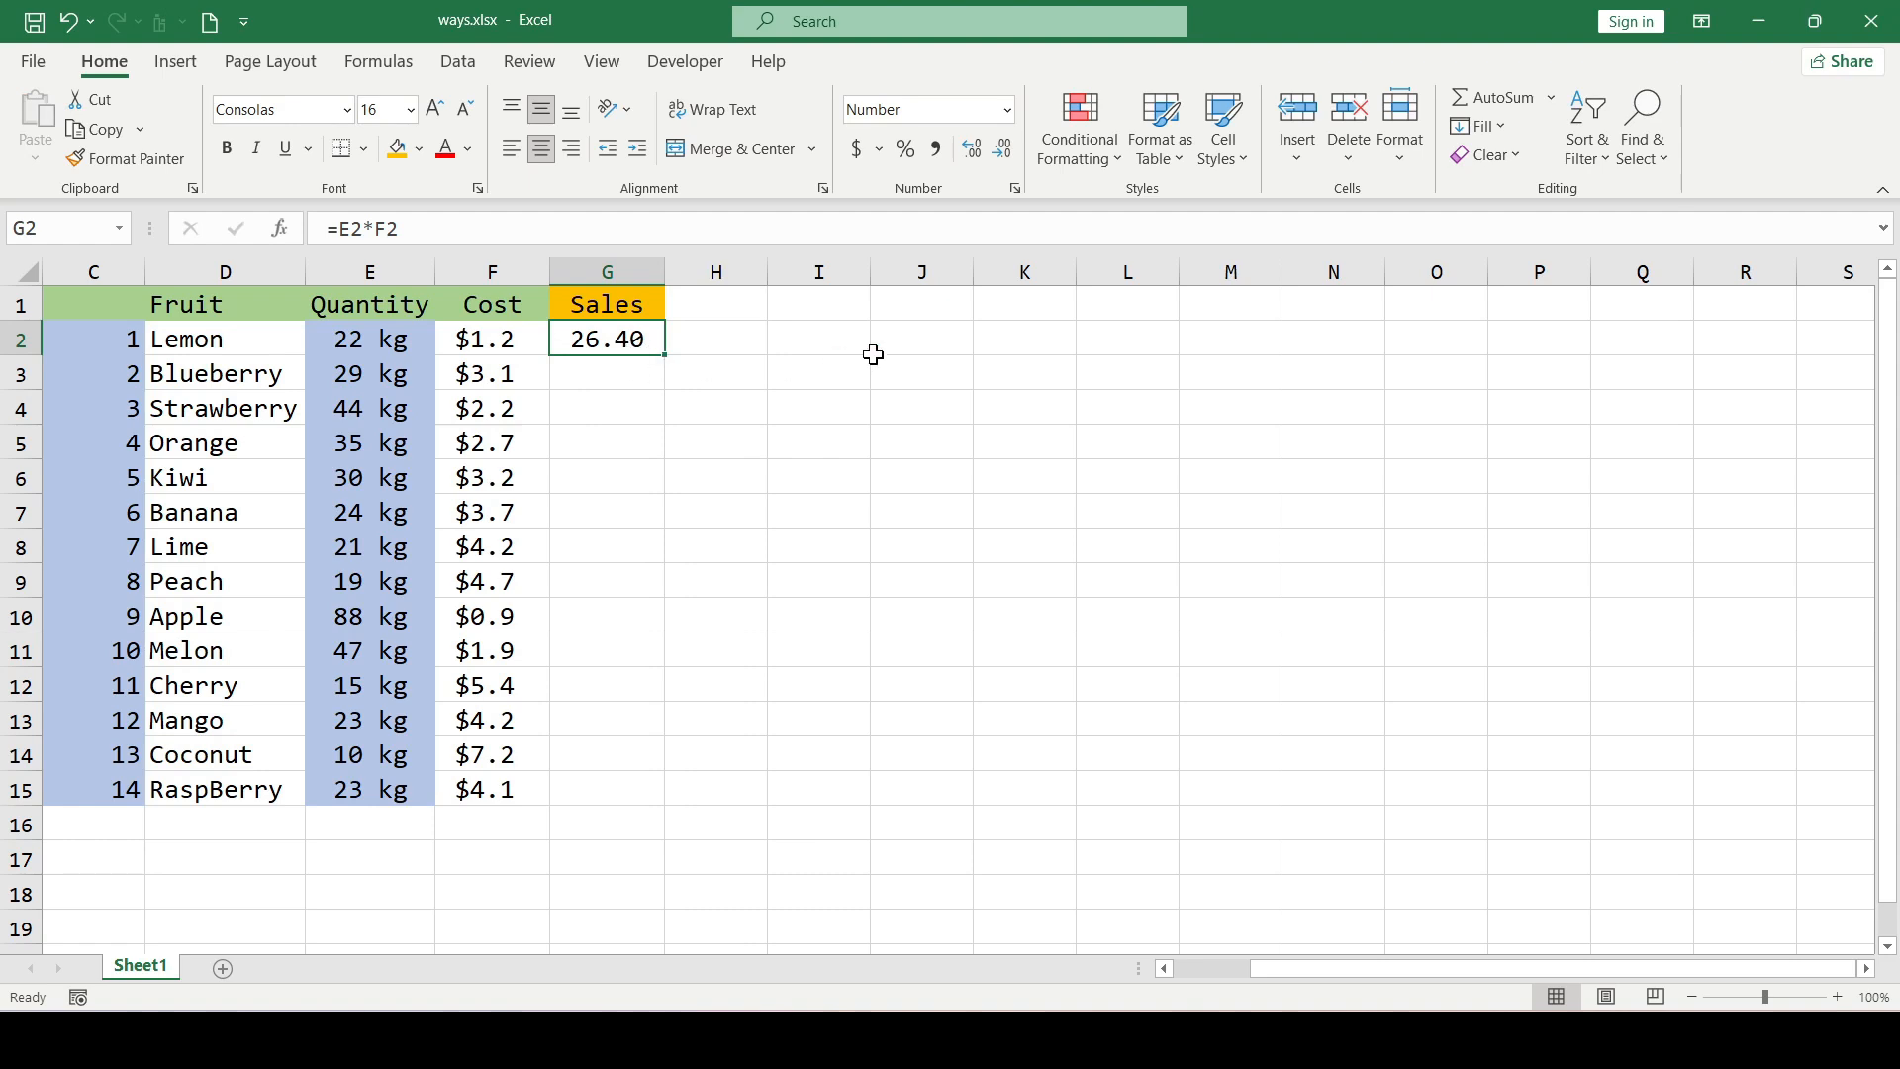
Copy the Sales formula in G2 and paste it as formulas only into G3:G15.
key("ctrl+c")
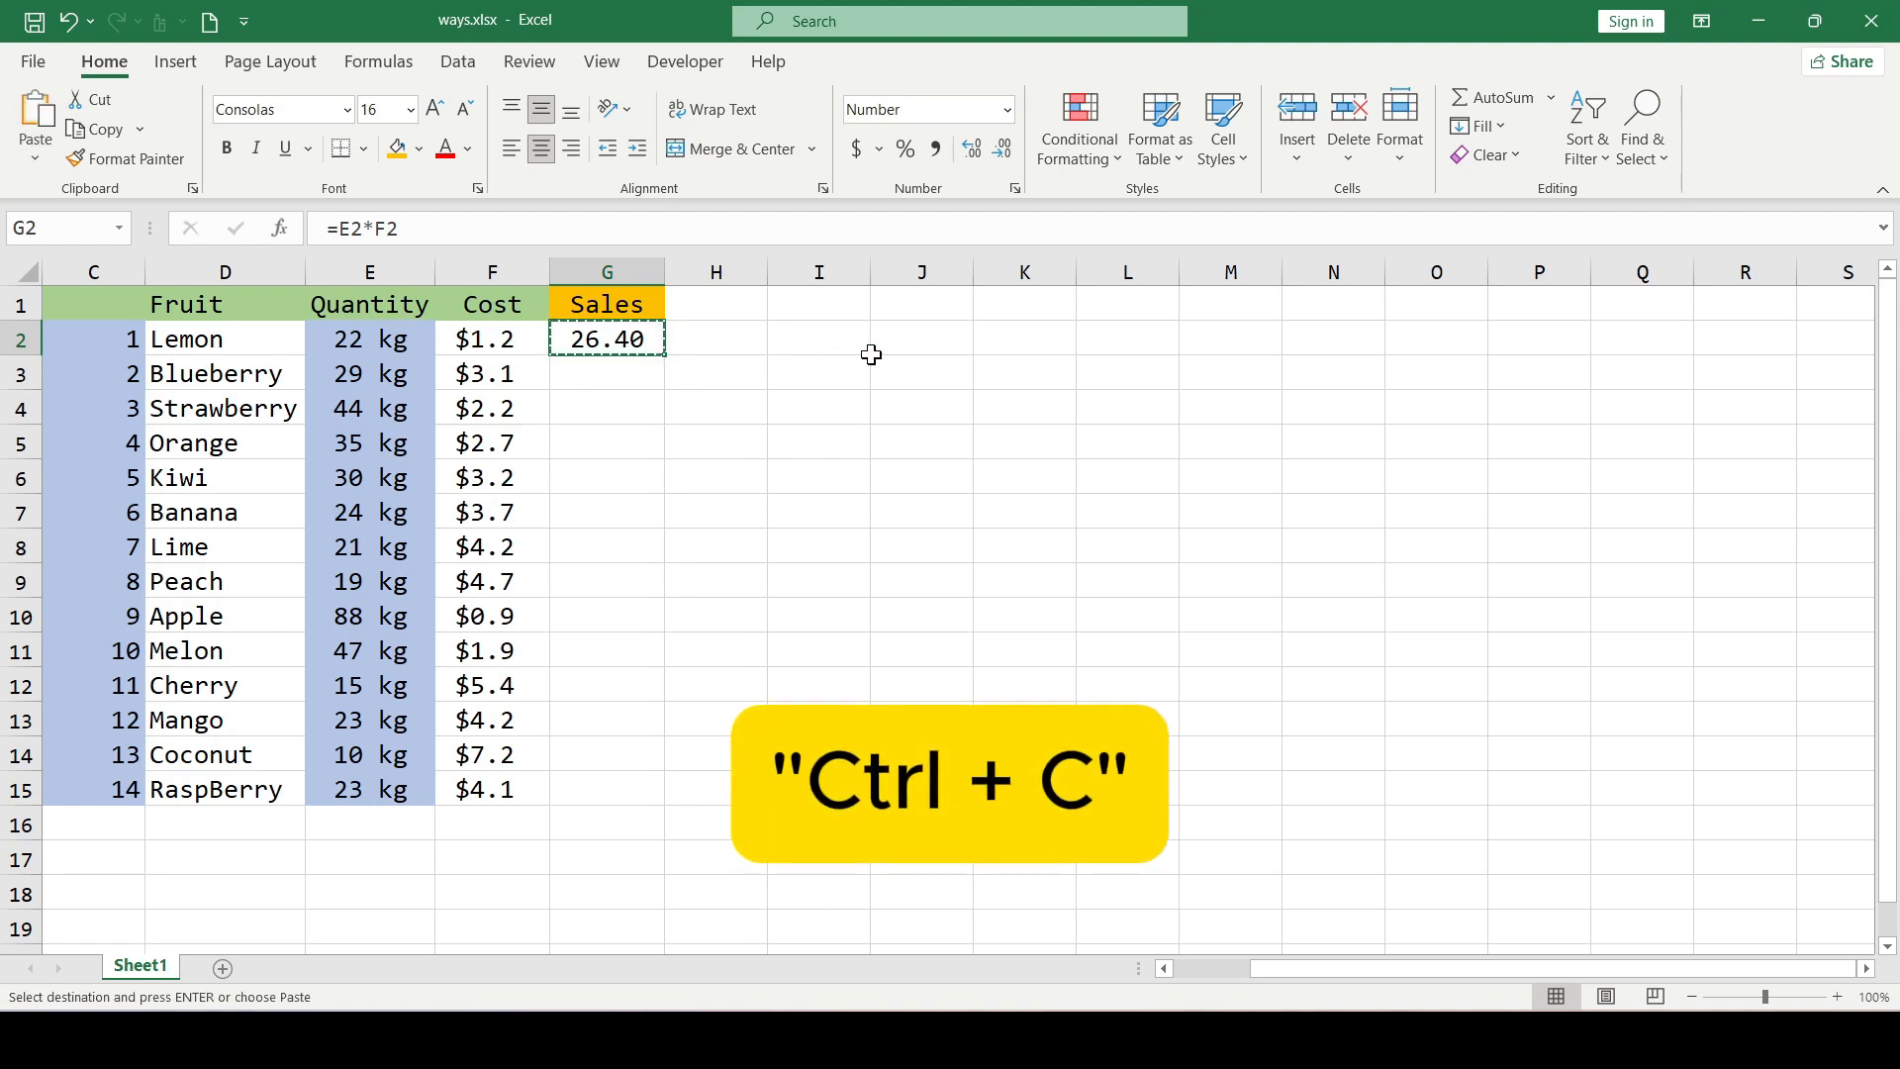
left_click(619, 377)
left_click_drag(618, 377, 614, 789)
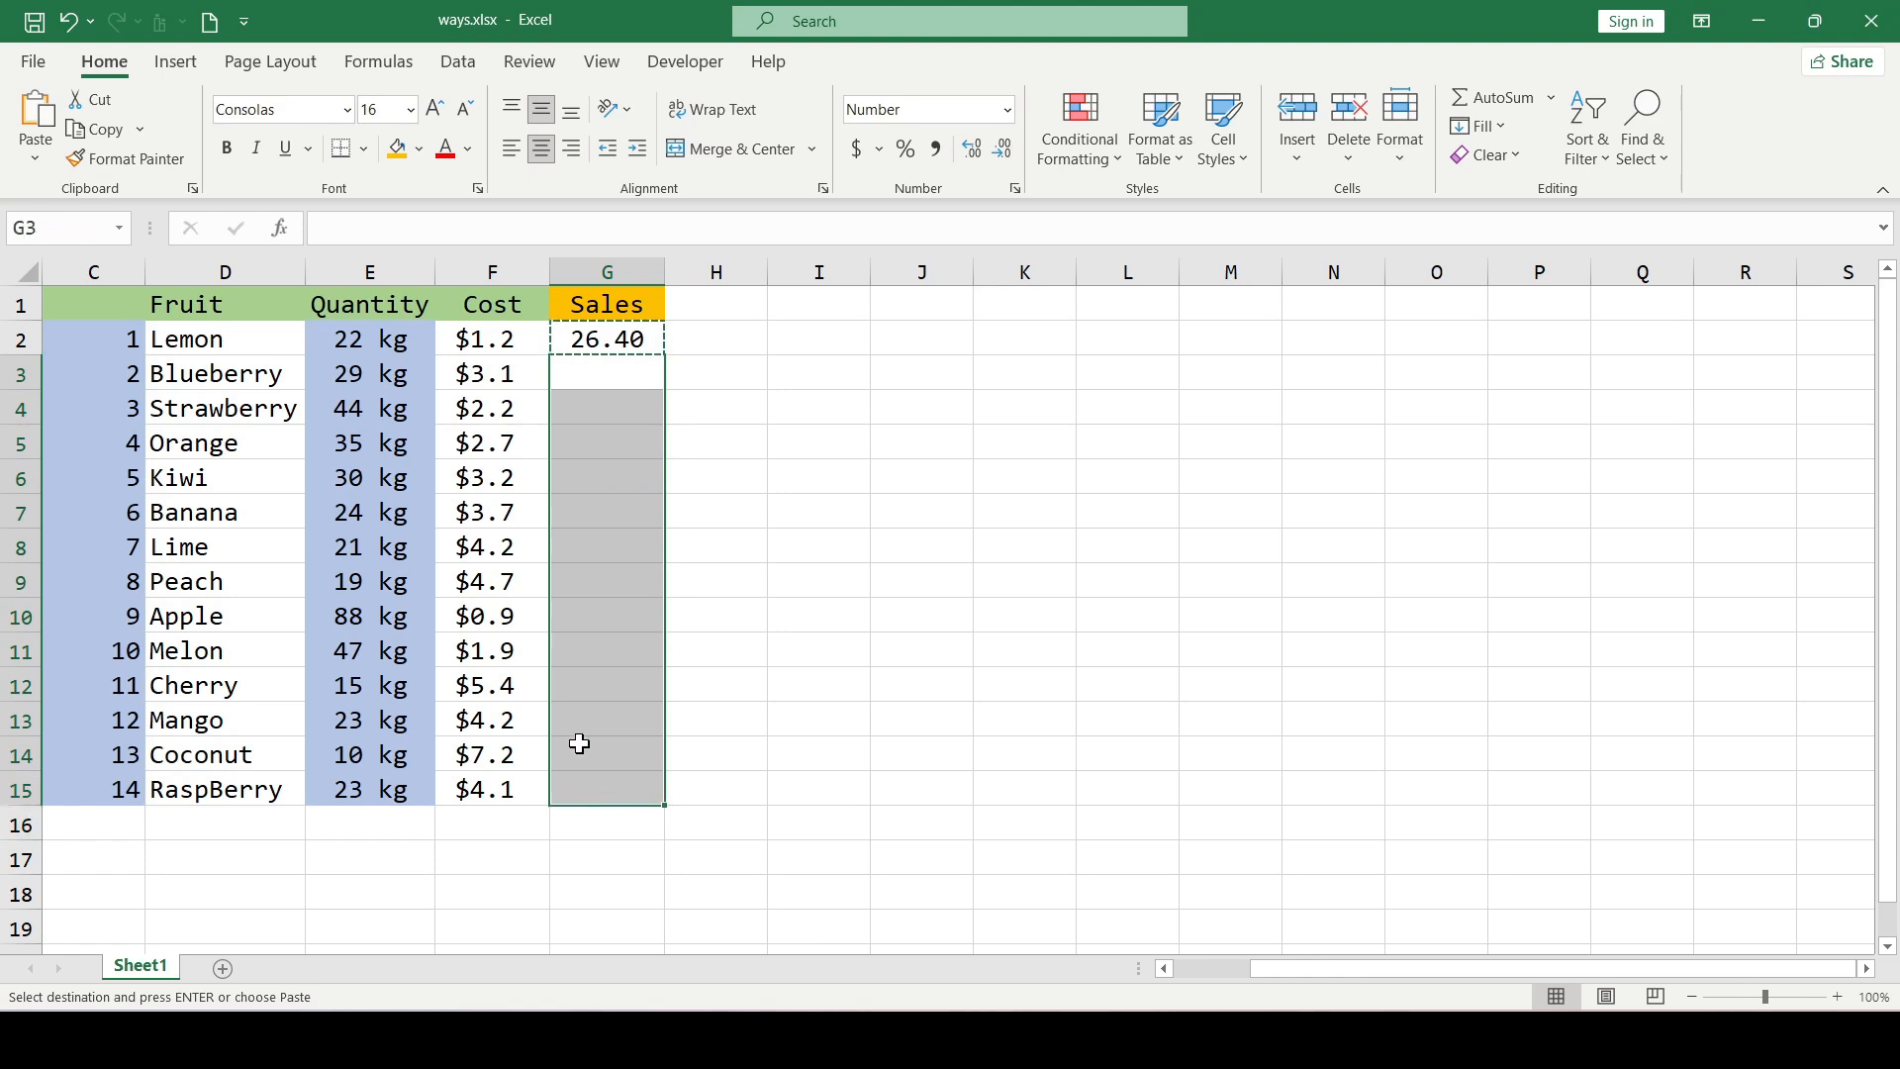
right_click(618, 585)
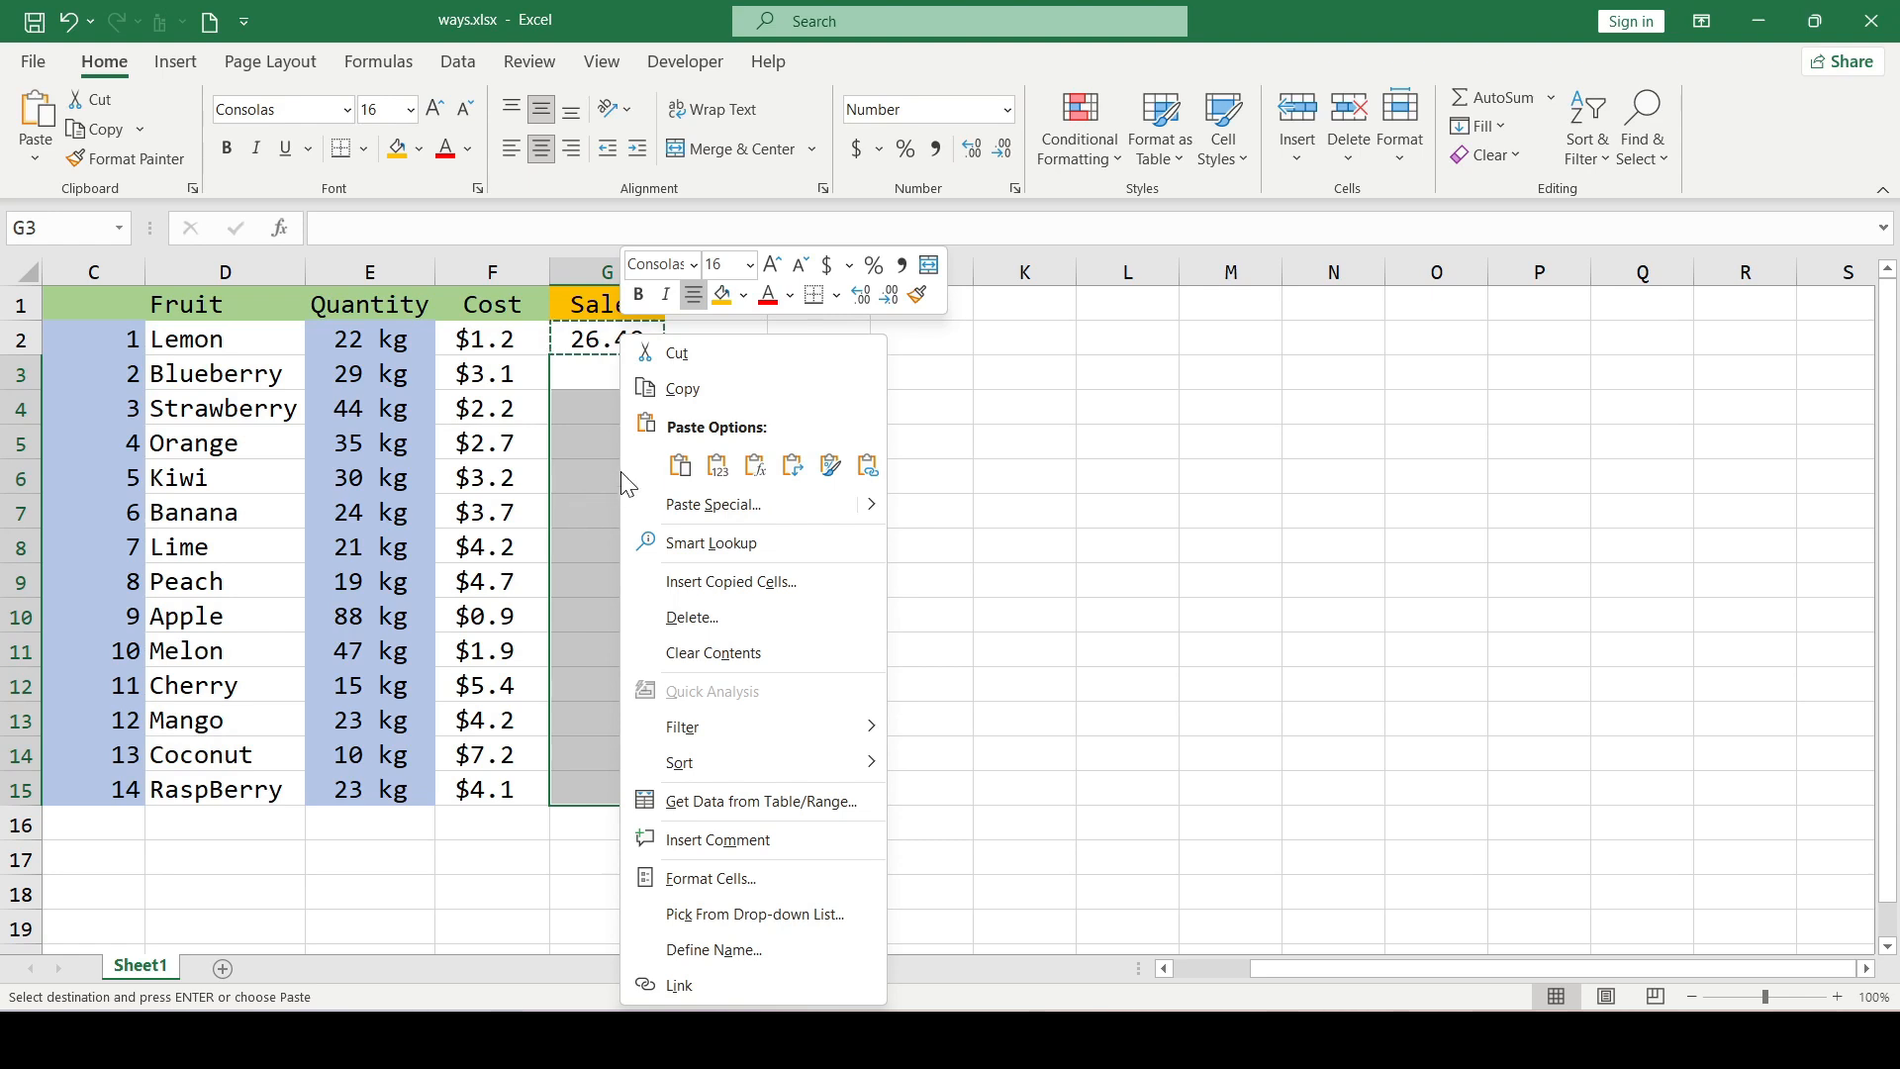
left_click(754, 467)
Clear the pasted Sales formulas from G3:G15, keeping the one in G2.
left_click(615, 375)
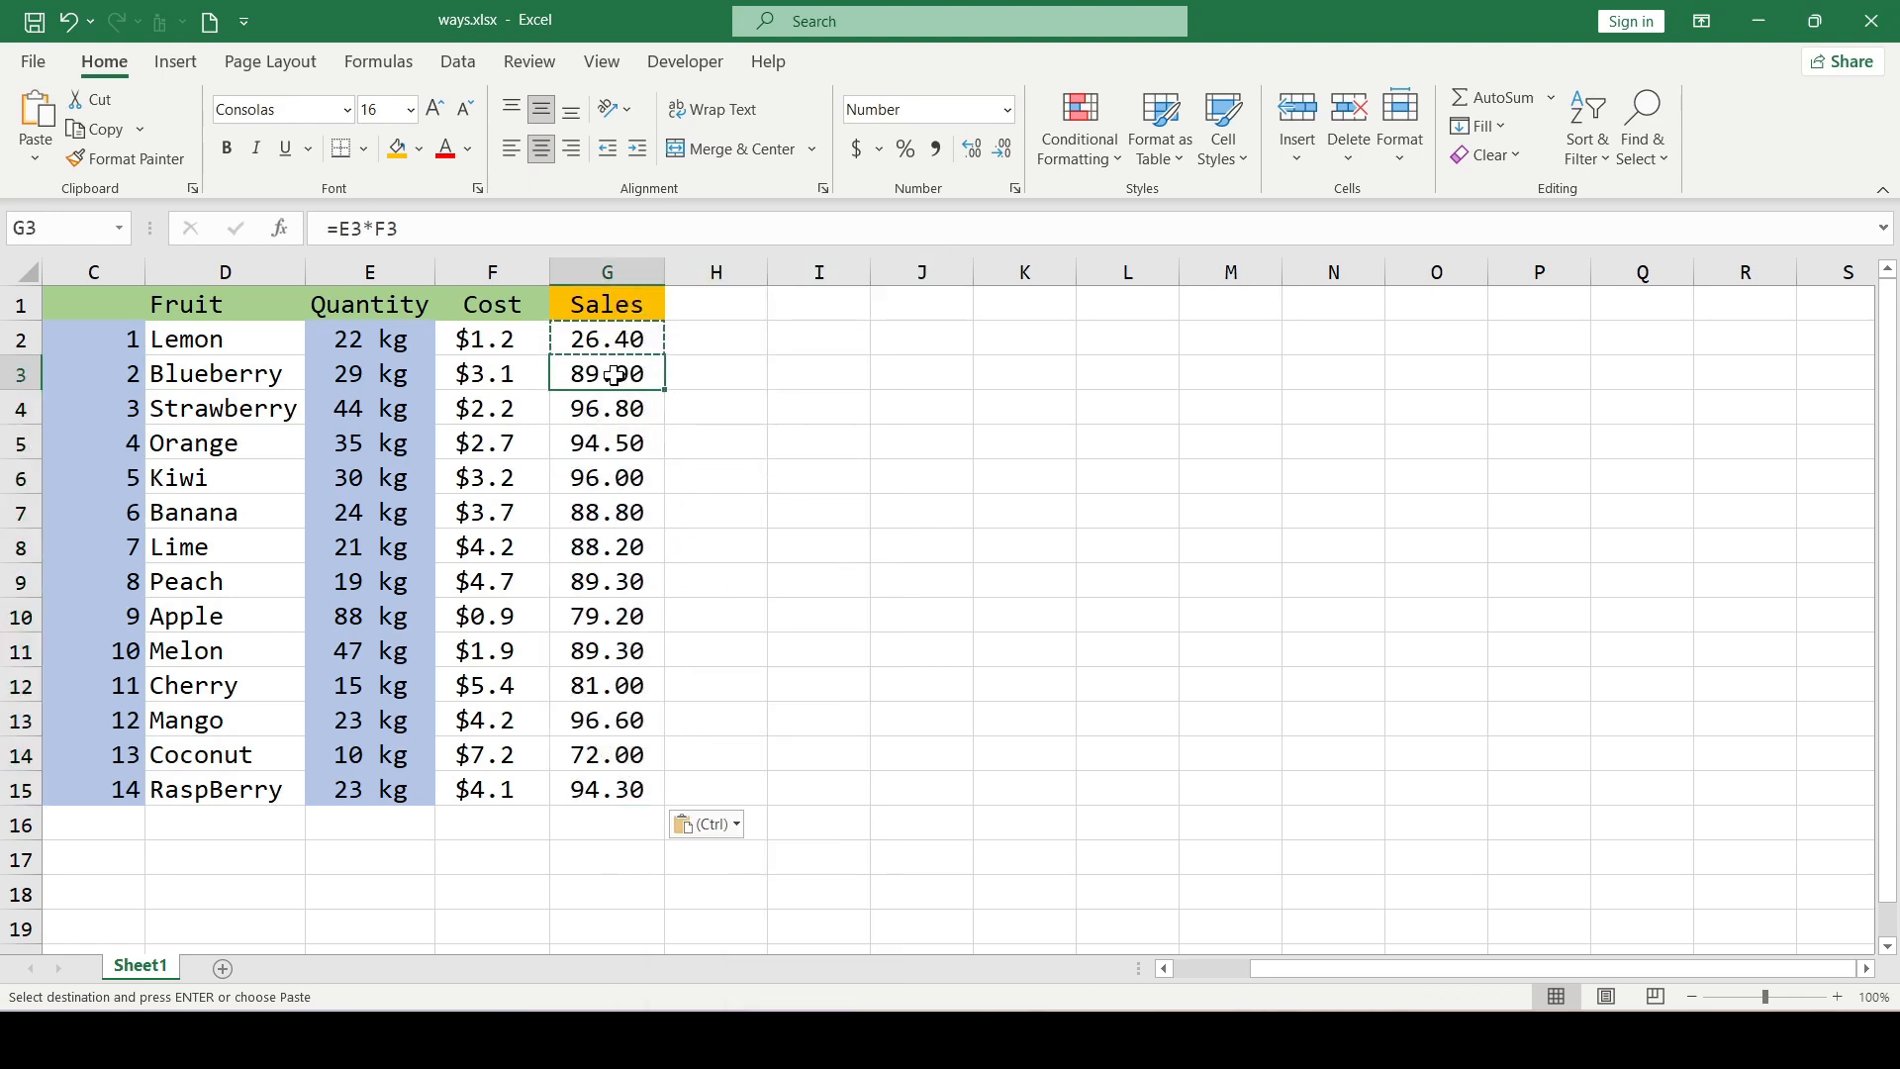
left_click_drag(615, 375, 627, 789)
key("Delete")
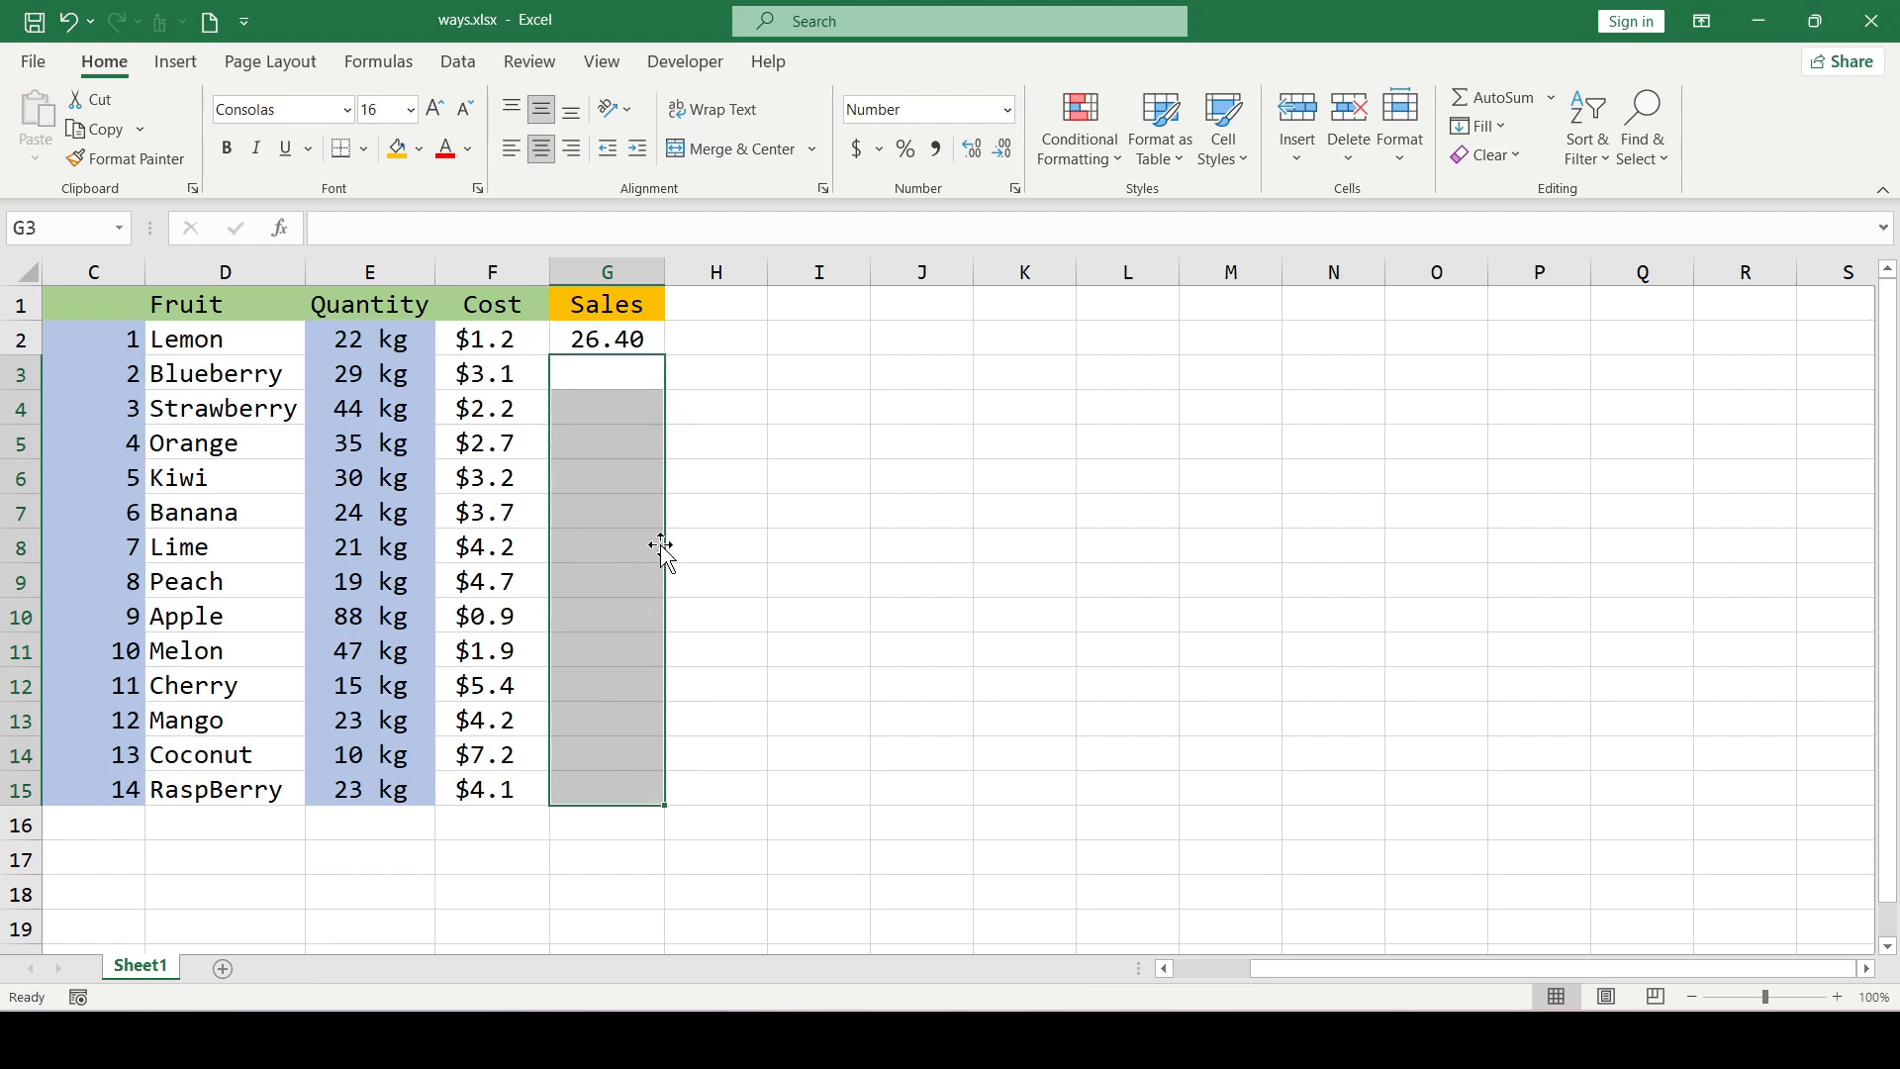
Copy the Sales formula cell G2 to the clipboard.
scroll(611, 551, "down", 15)
scroll(612, 554, "up", 3)
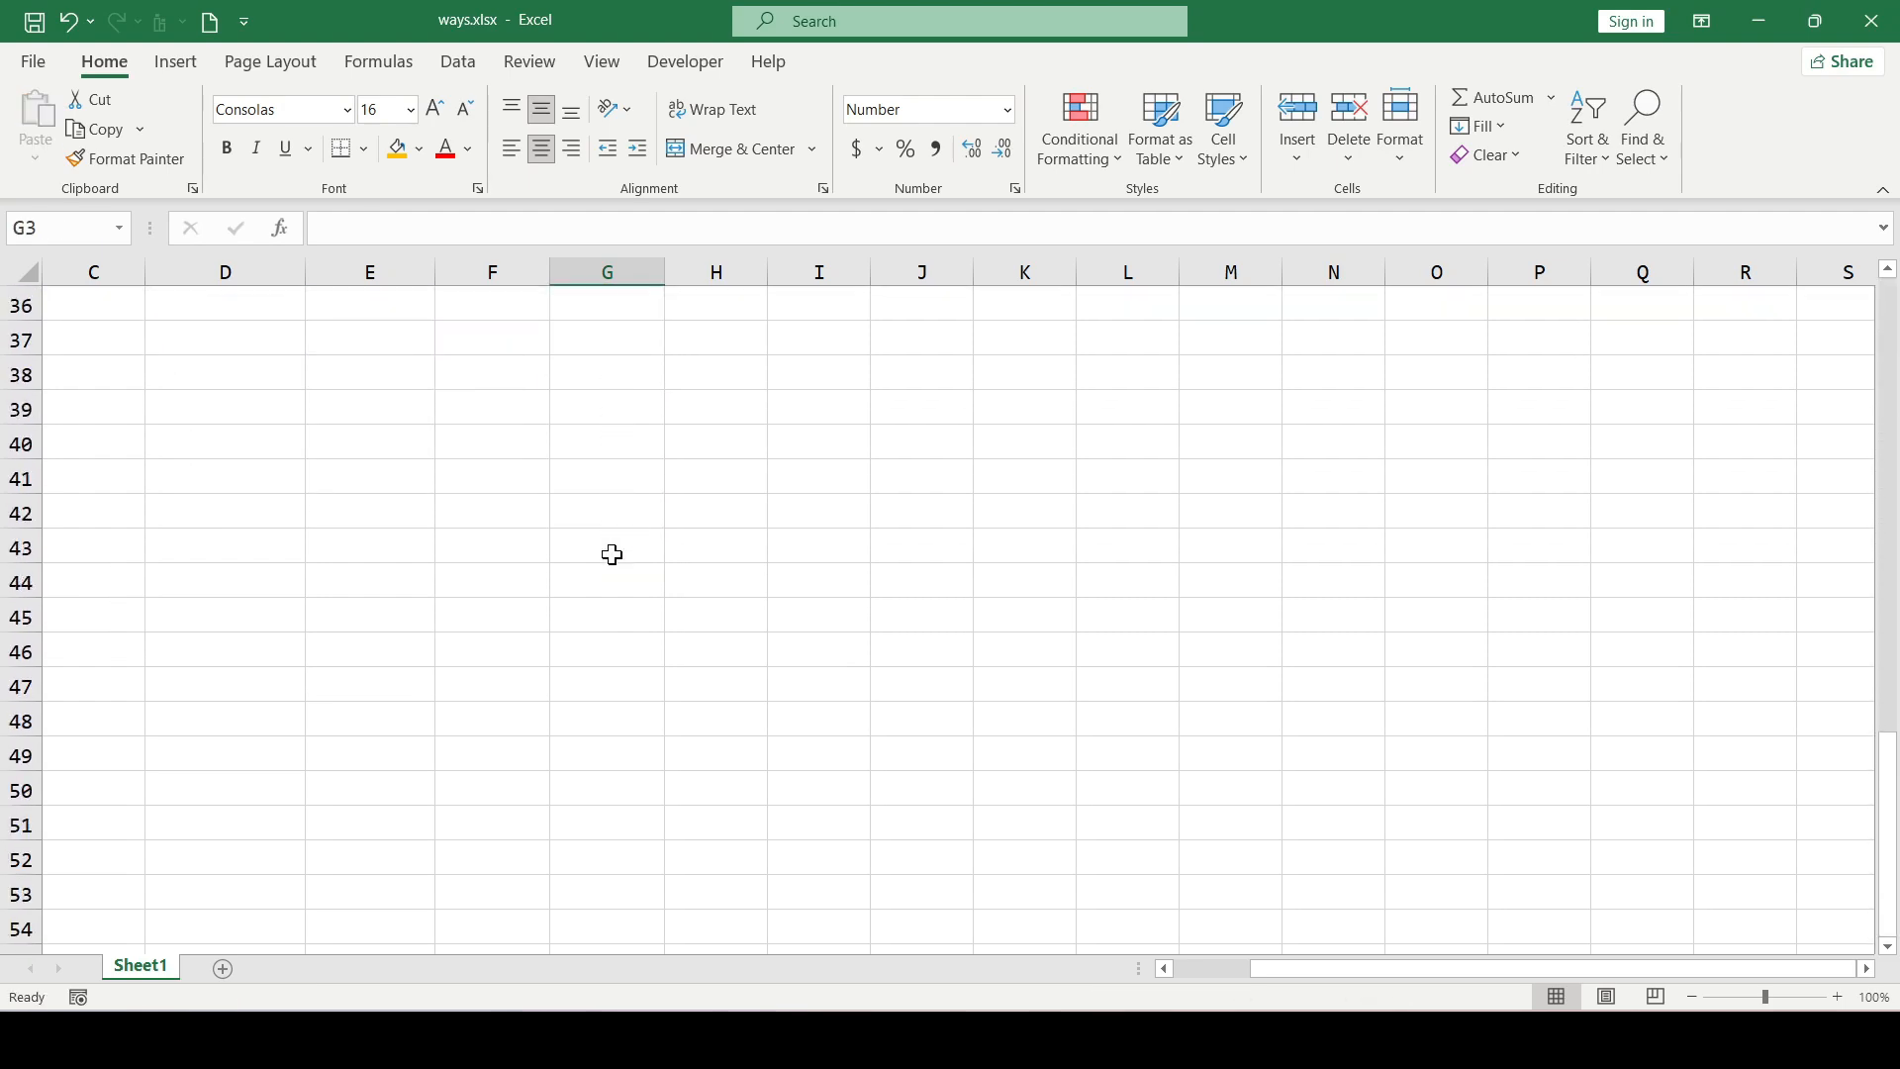
scroll(613, 554, "up", 12)
left_click(635, 346)
key("ctrl+c")
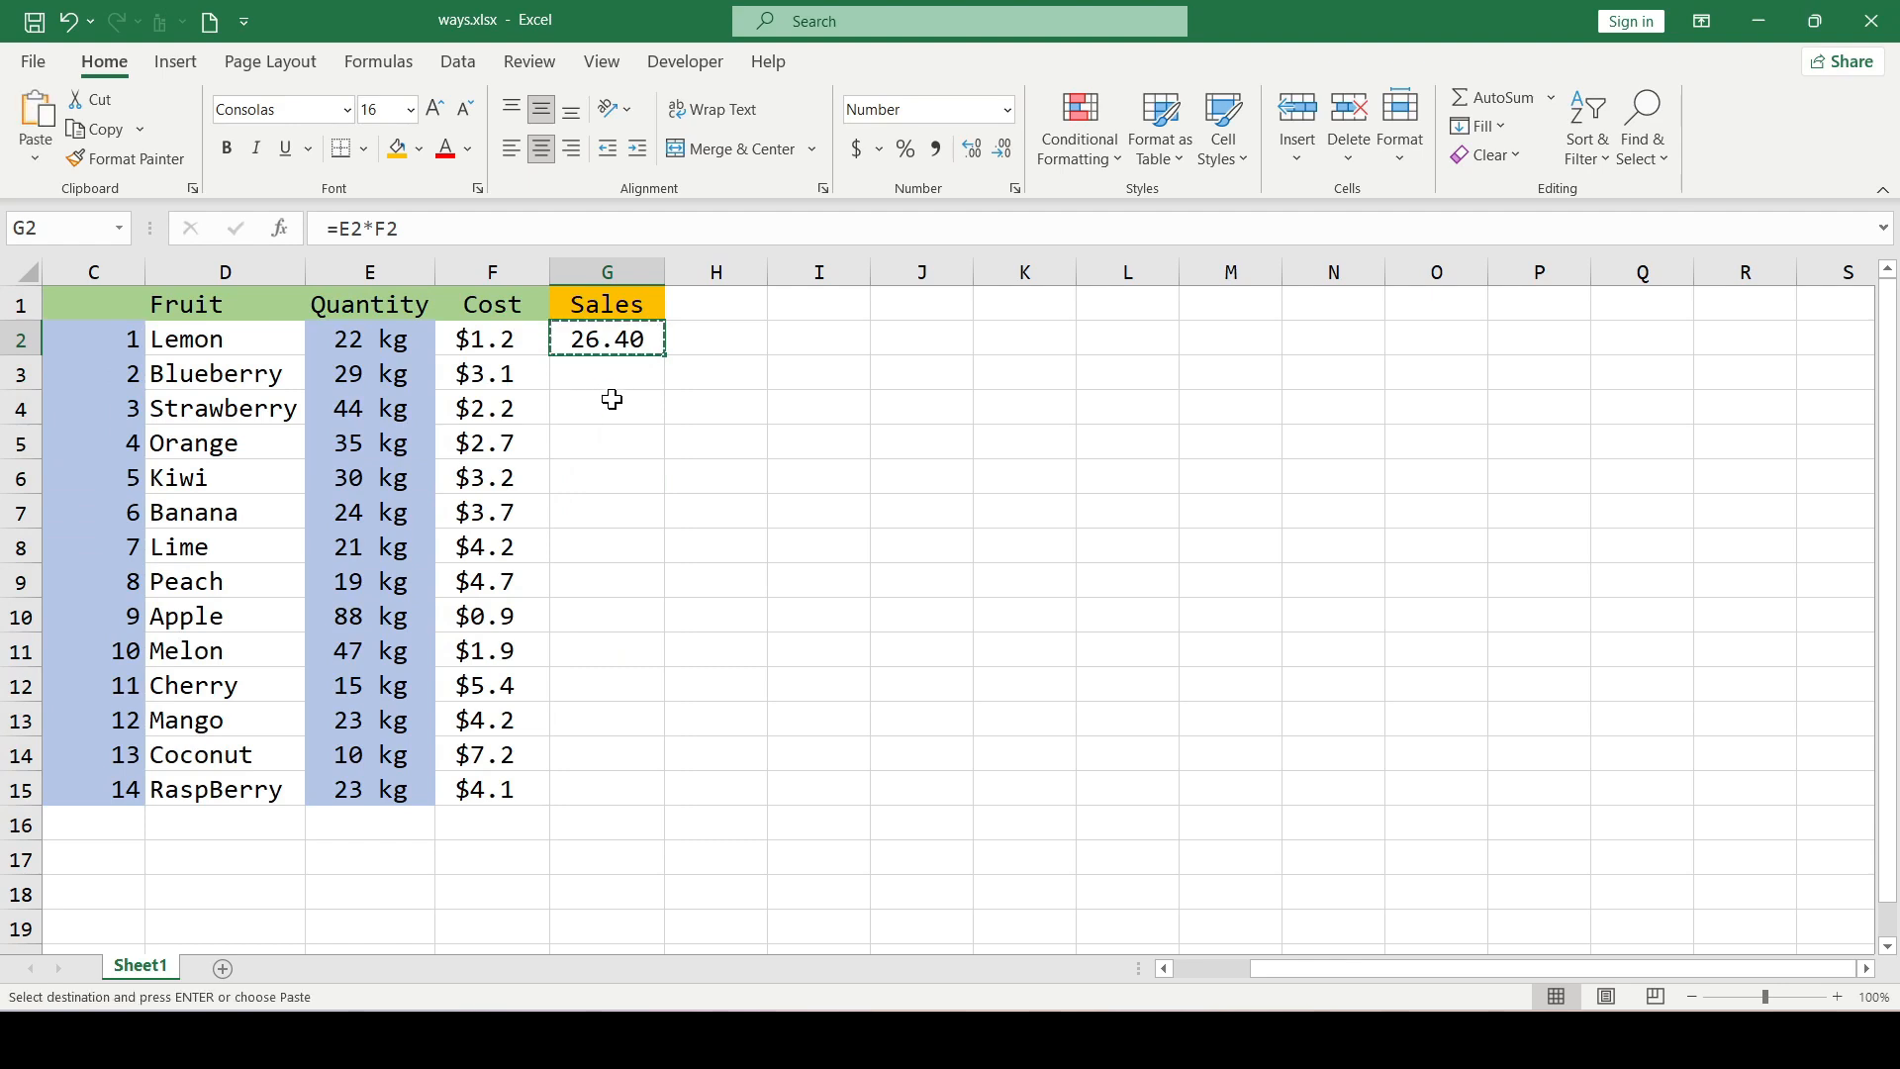
Extend the selection one row at a time from G3 down to G64 in the Sales column.
left_click(623, 366)
key("shift+Down")
key("shift+Down")
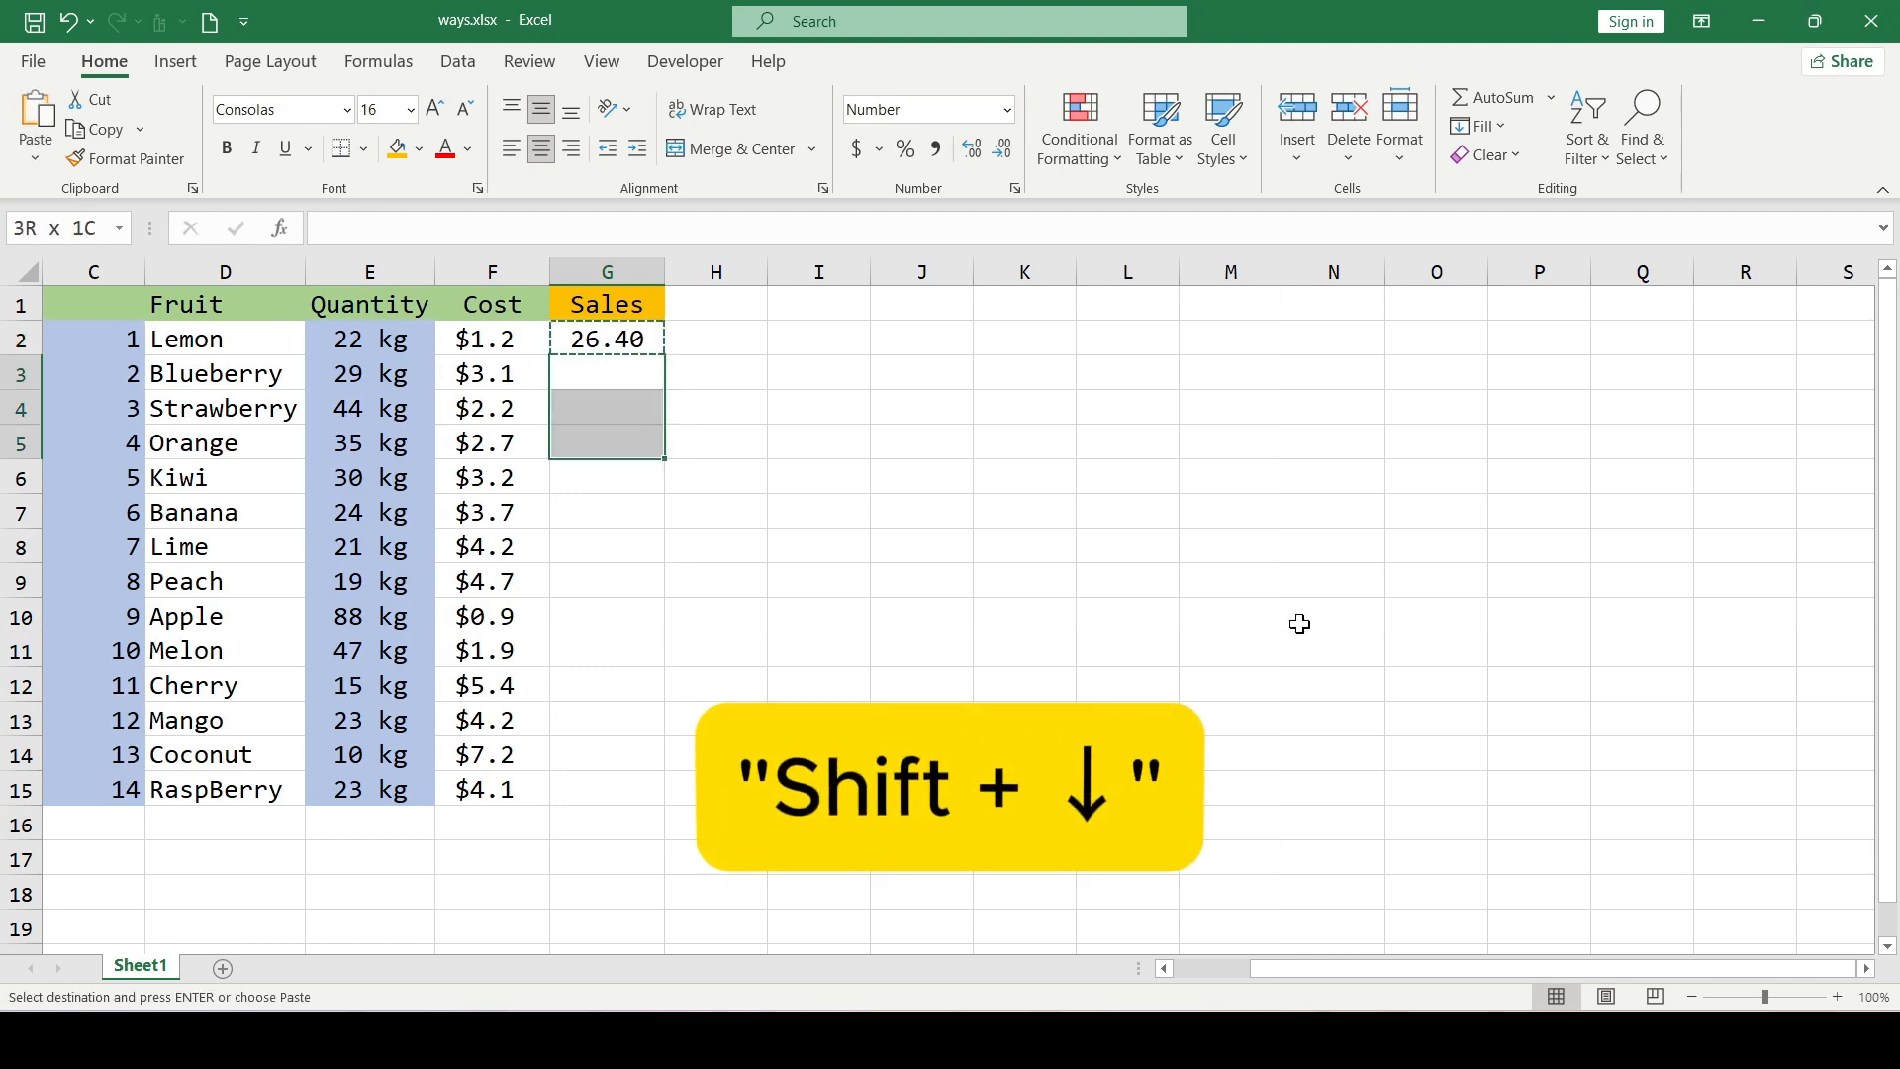
key("shift+Down")
key("shift+Down")
key("shift+Down")
key("shift+Down")
key("shift+Down")
key("shift+Down")
key("shift+Down")
key("shift+Down")
key("shift+Down")
key("shift+Down")
key("shift+Down")
key("shift+Down")
key("shift+Down")
key("shift+Down")
key("shift+Down")
key("shift+Down")
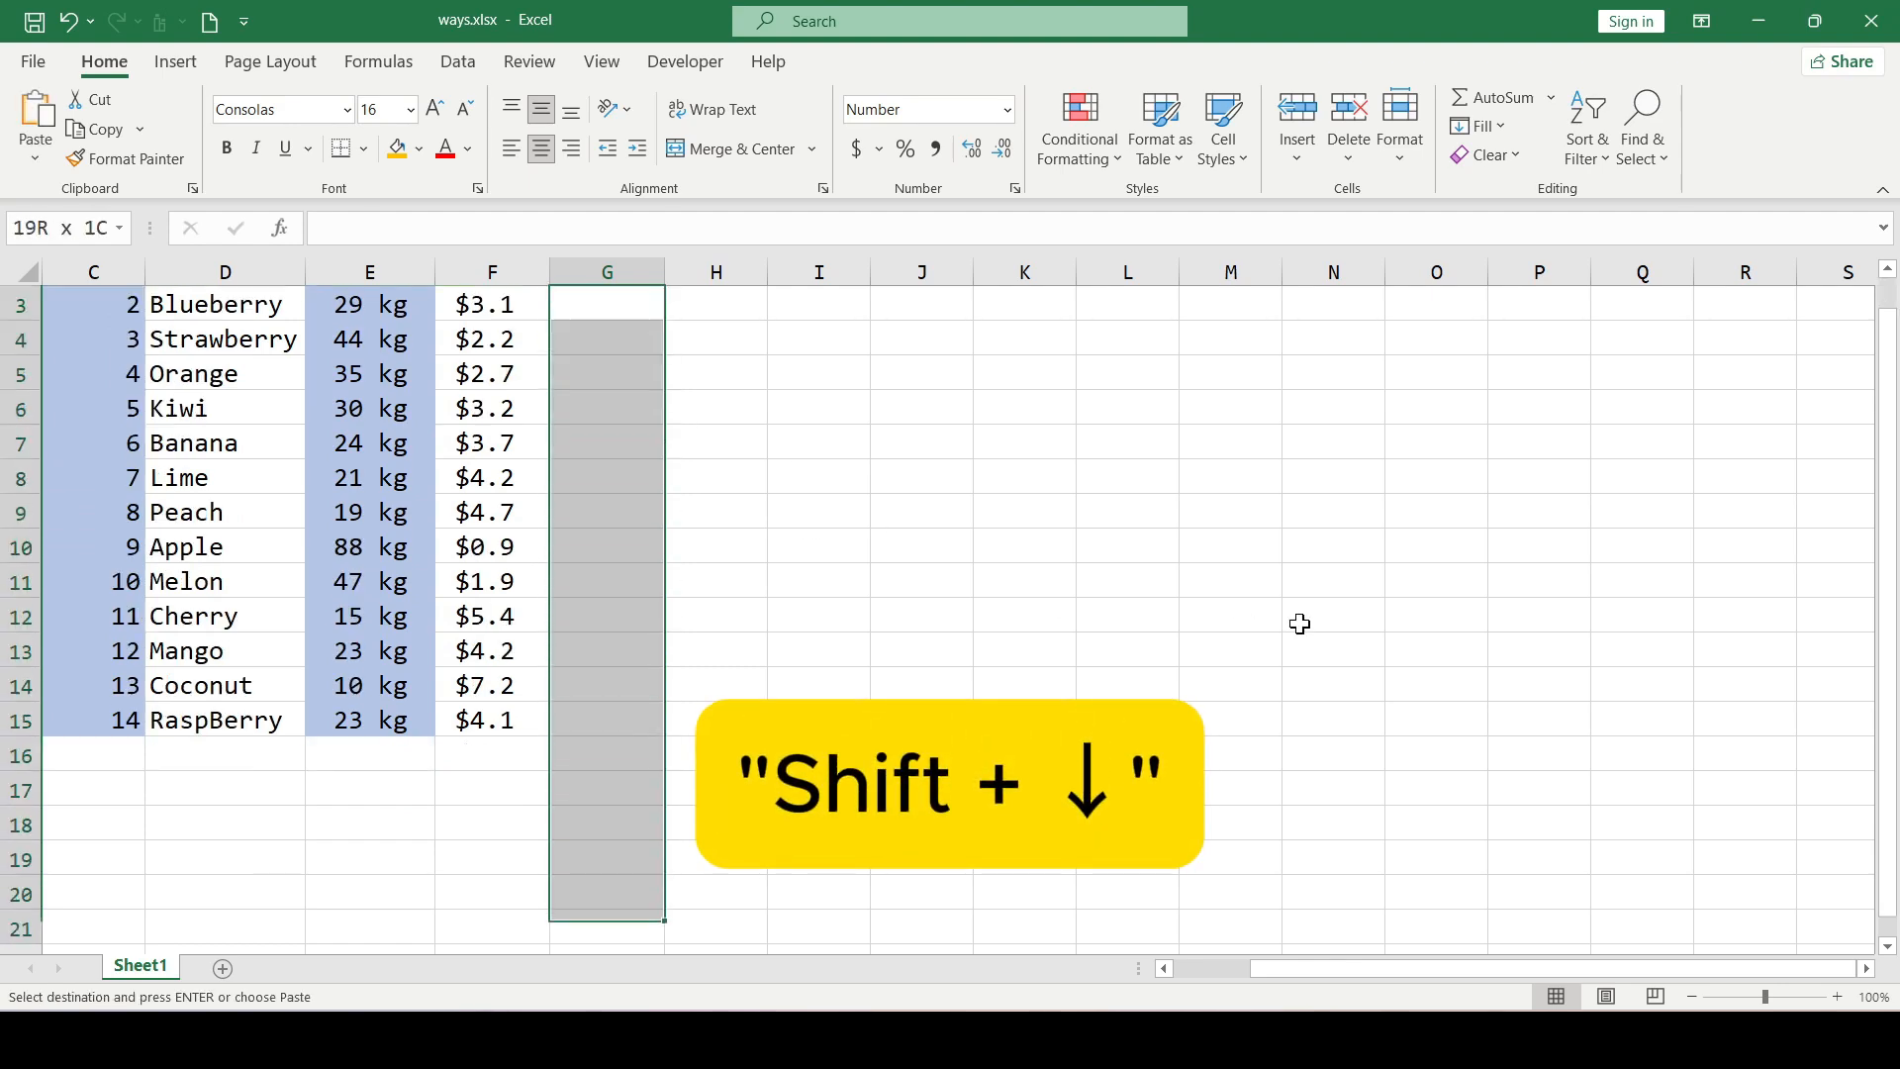
key("shift+Down")
key("shift+Down")
key("shift+Down")
key("shift+Down")
key("shift+Down")
key("shift+Down")
key("shift+Down")
key("shift+Down")
key("shift+Down")
key("shift+Down")
key("shift+Down")
key("shift+Down")
key("shift+Down")
key("shift+Down")
key("shift+Down")
key("shift+Down")
key("shift+Down")
key("shift+Down")
key("shift+Down")
key("shift+Down")
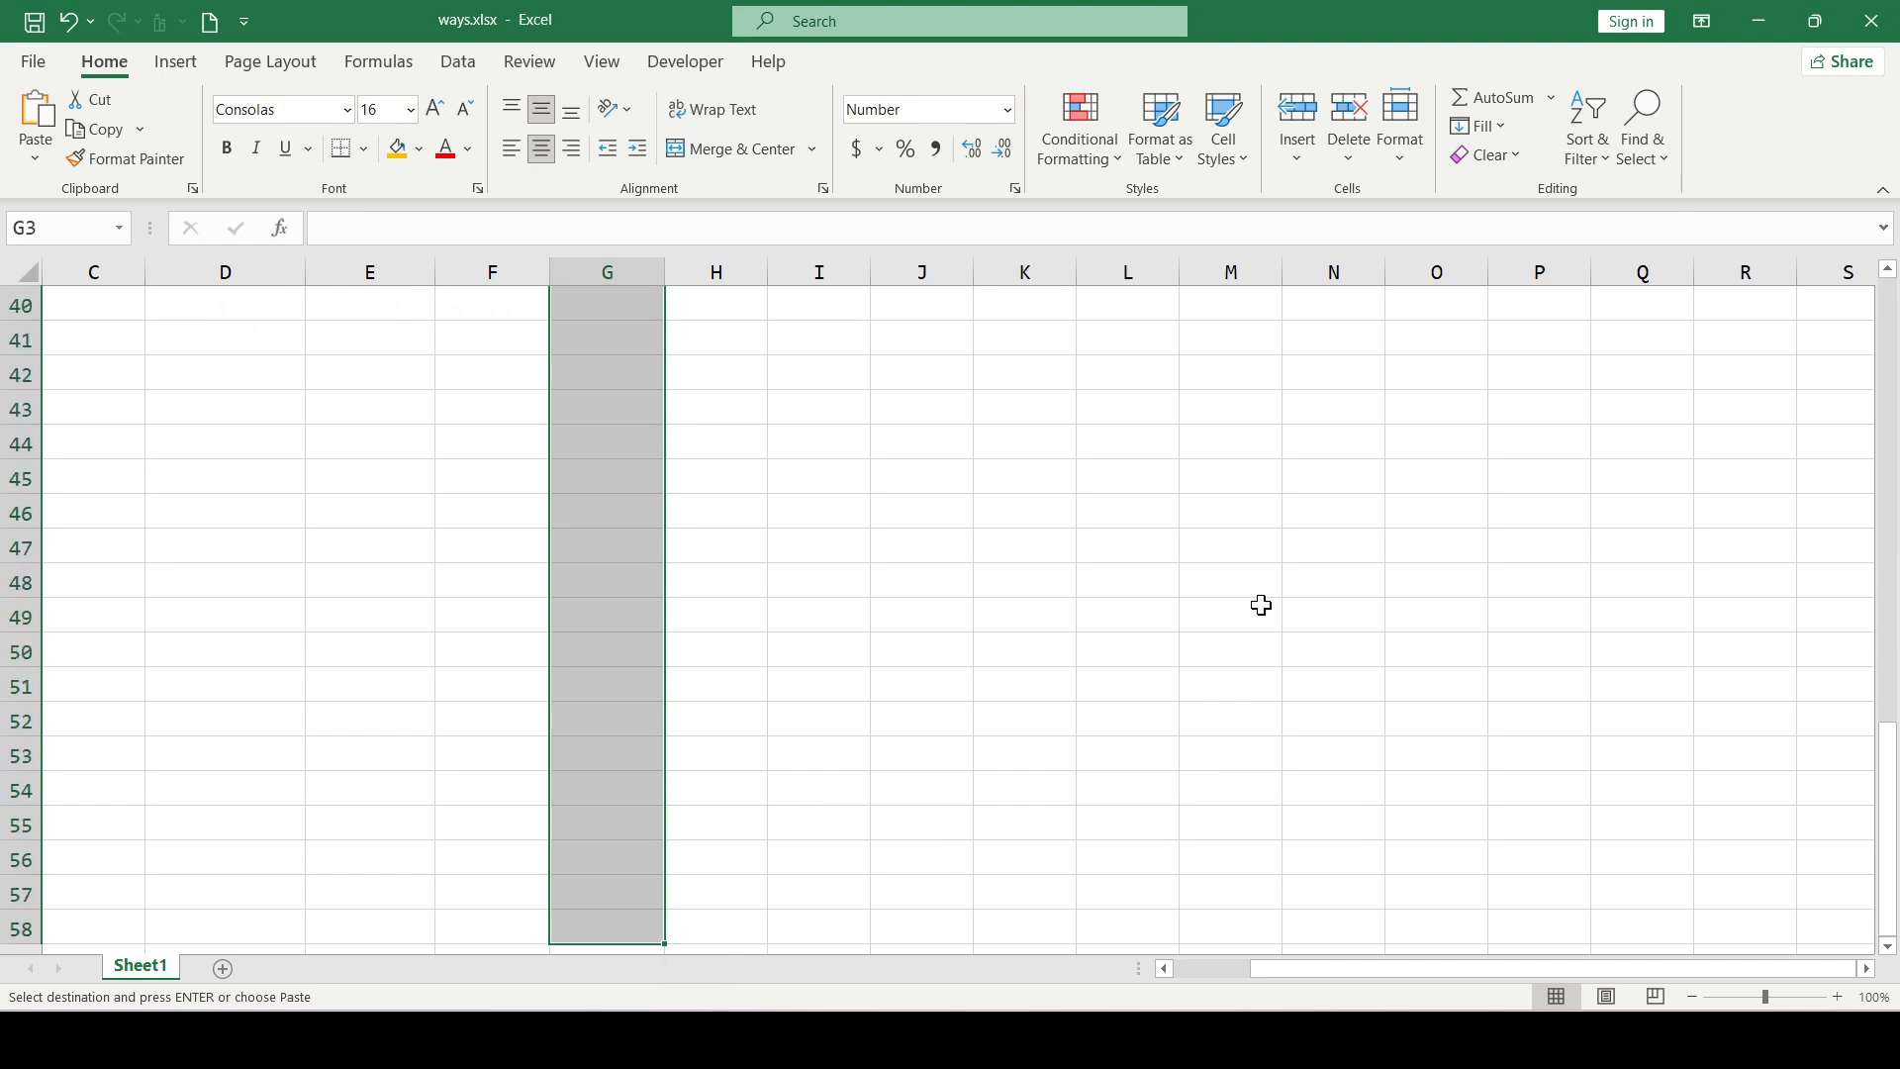
key("shift+Down")
key("shift+Down")
key("shift+Down")
key("shift+Down")
key("shift+Down")
key("shift+Down")
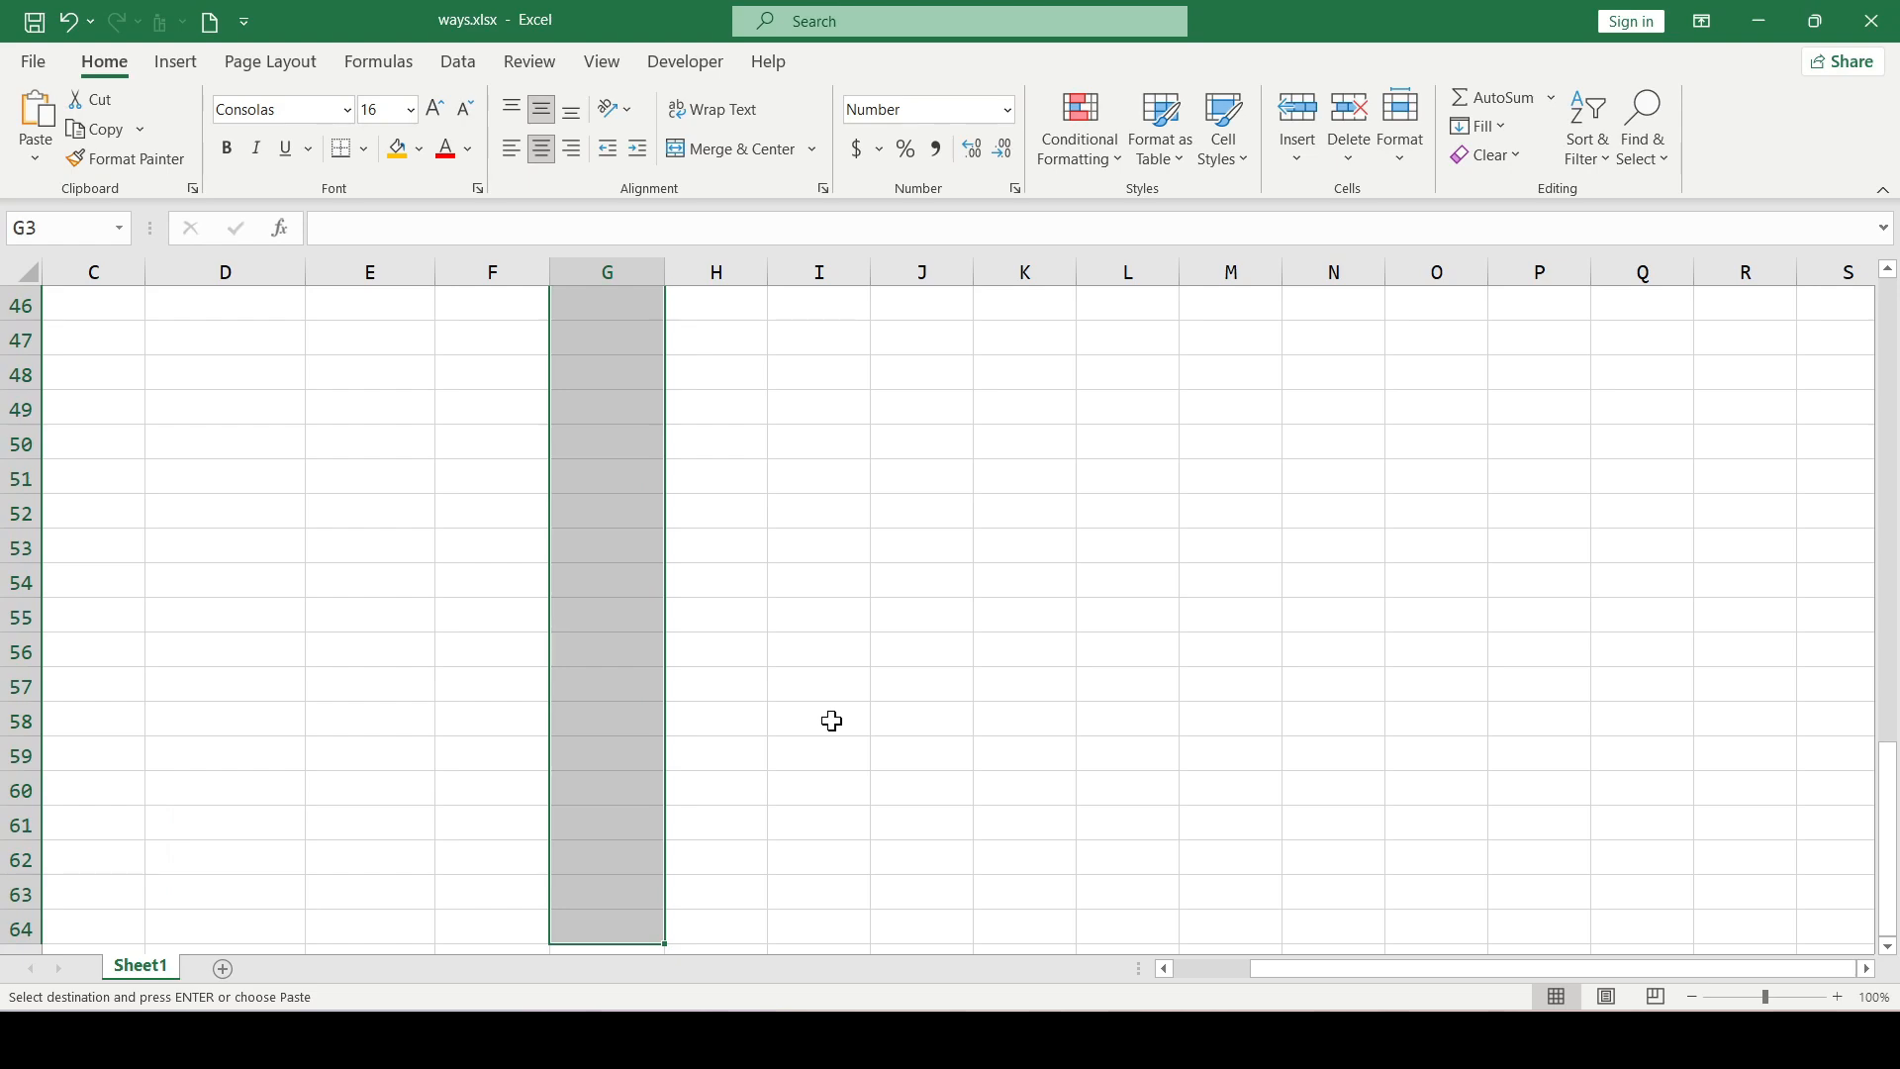
Select the whole Sales column range from G3 down to the last row of the worksheet.
key("Up")
left_click(600, 339)
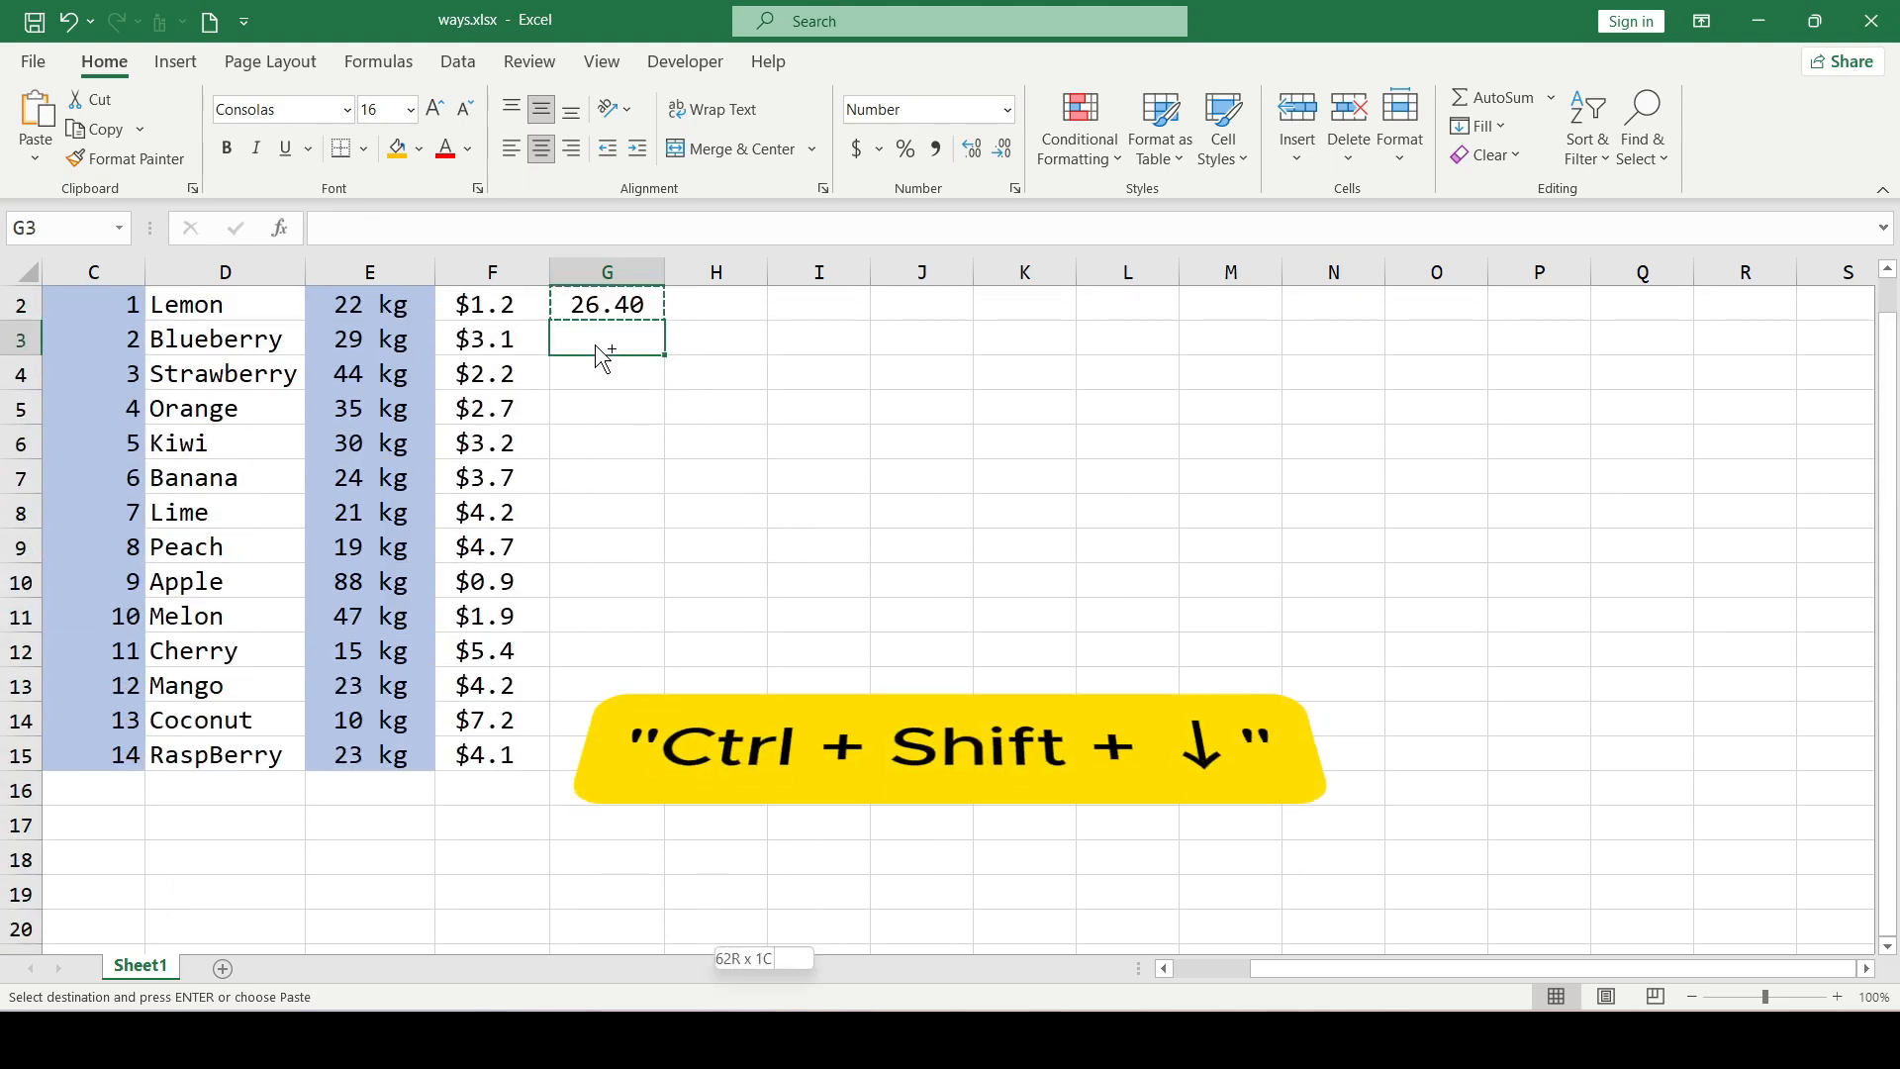
key("ctrl+shift+Down")
scroll(704, 545, "down", 3)
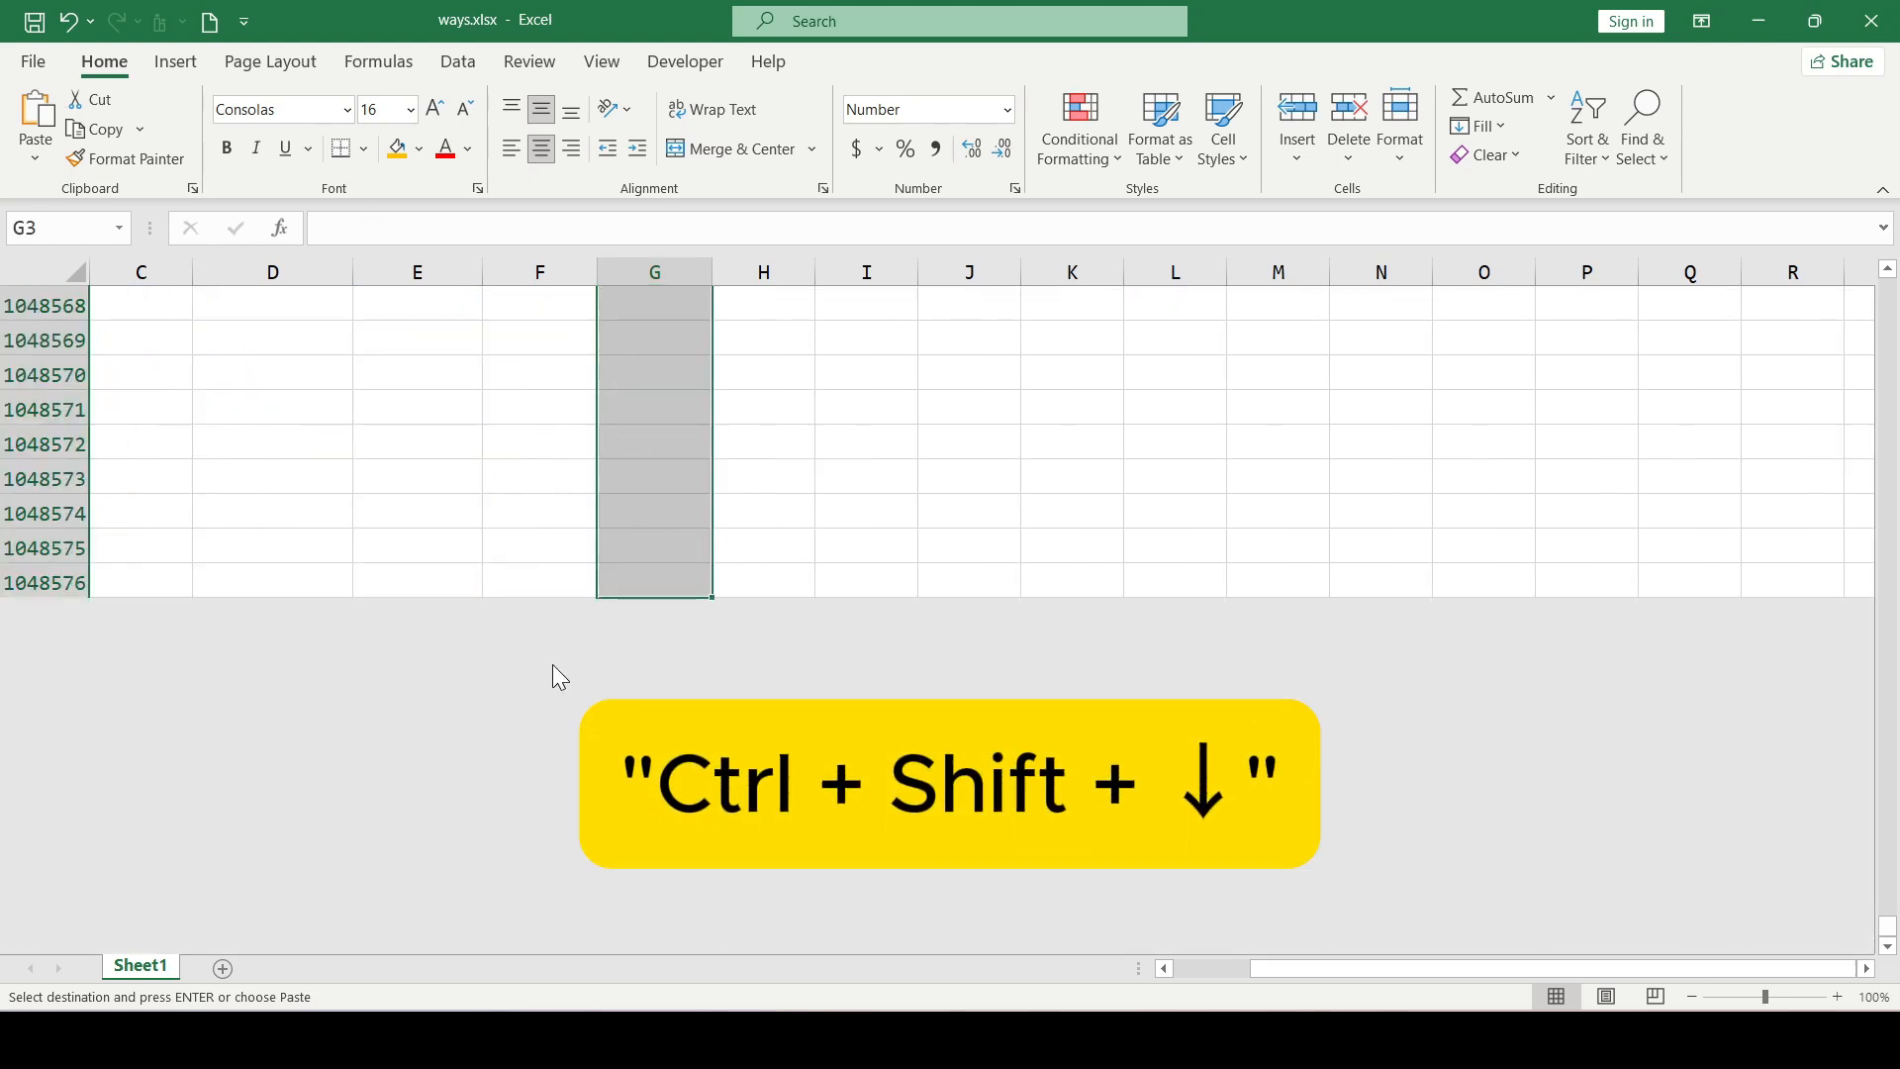
scroll(627, 648, "up", 7)
scroll(630, 638, "down", 5)
scroll(630, 638, "up", 20)
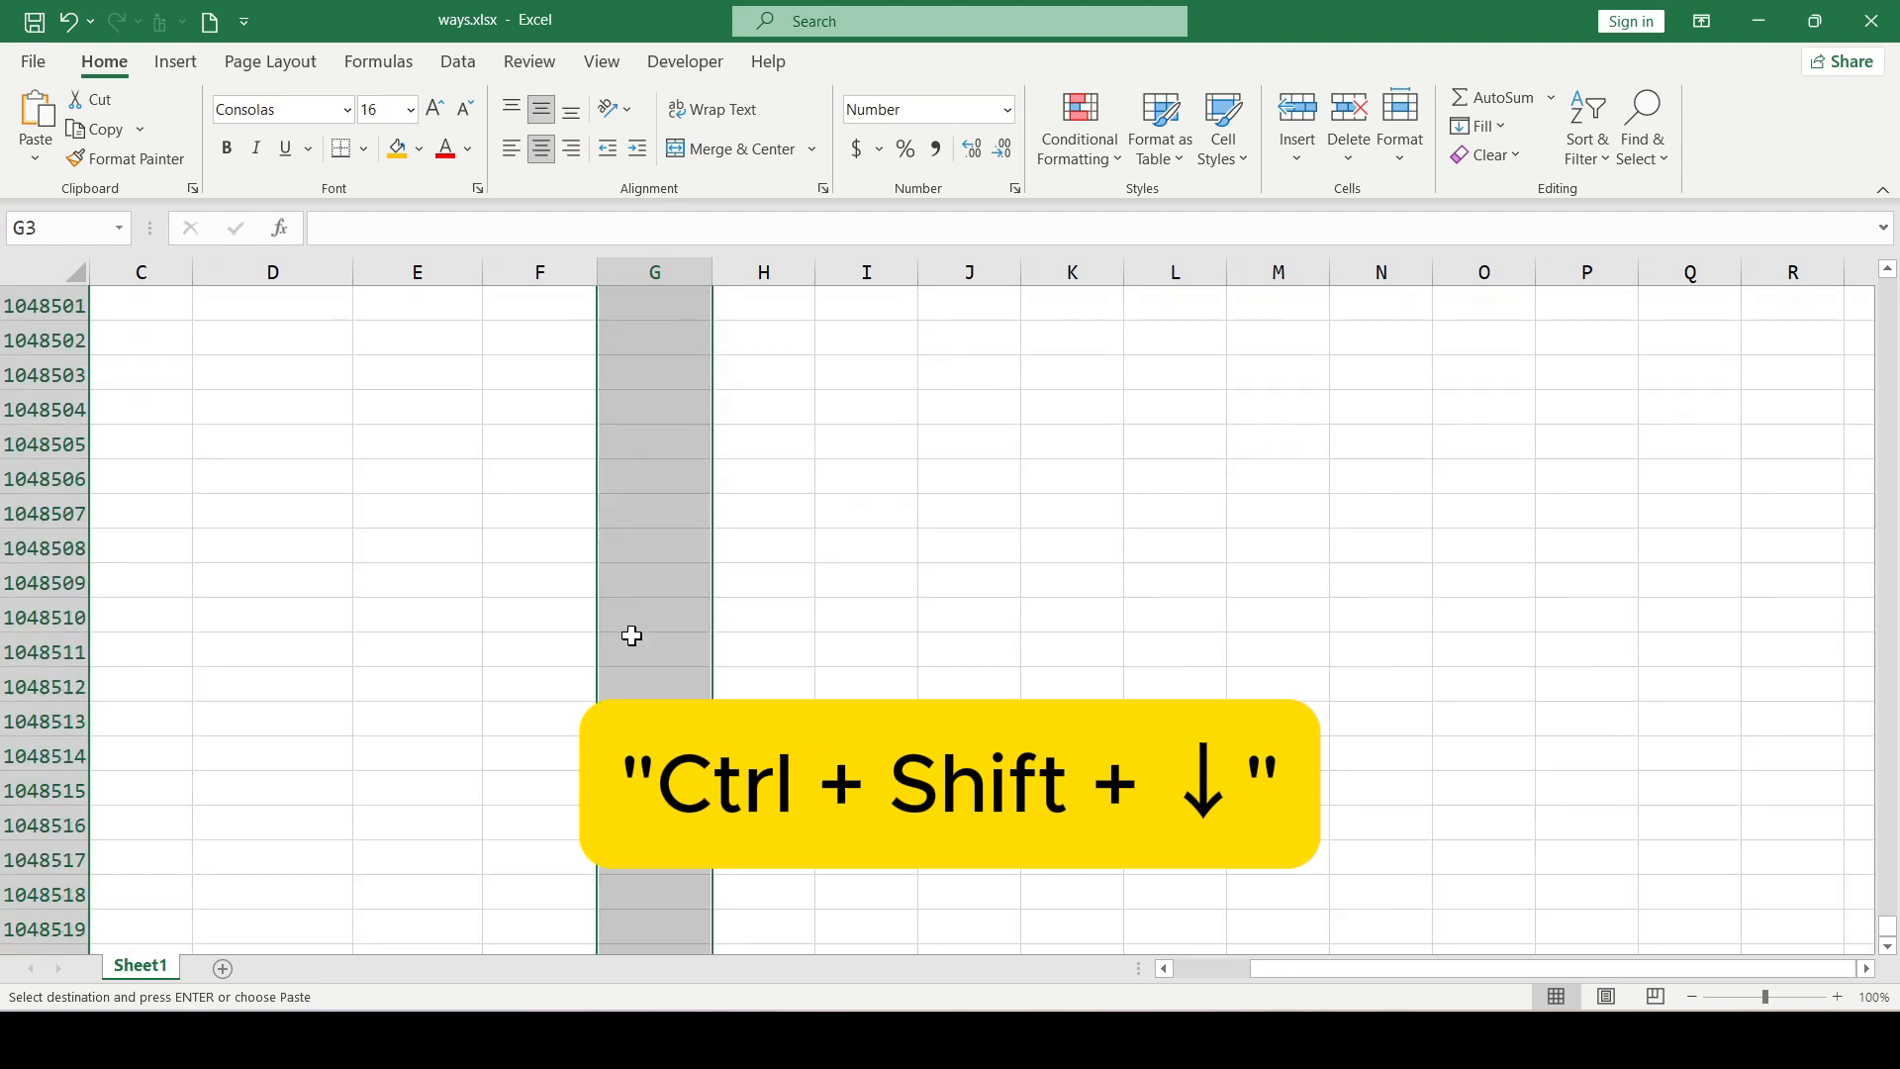
Paste the copied Sales formula into the selected Sales range from G3 down to the last worksheet row.
scroll(632, 636, "down", 20)
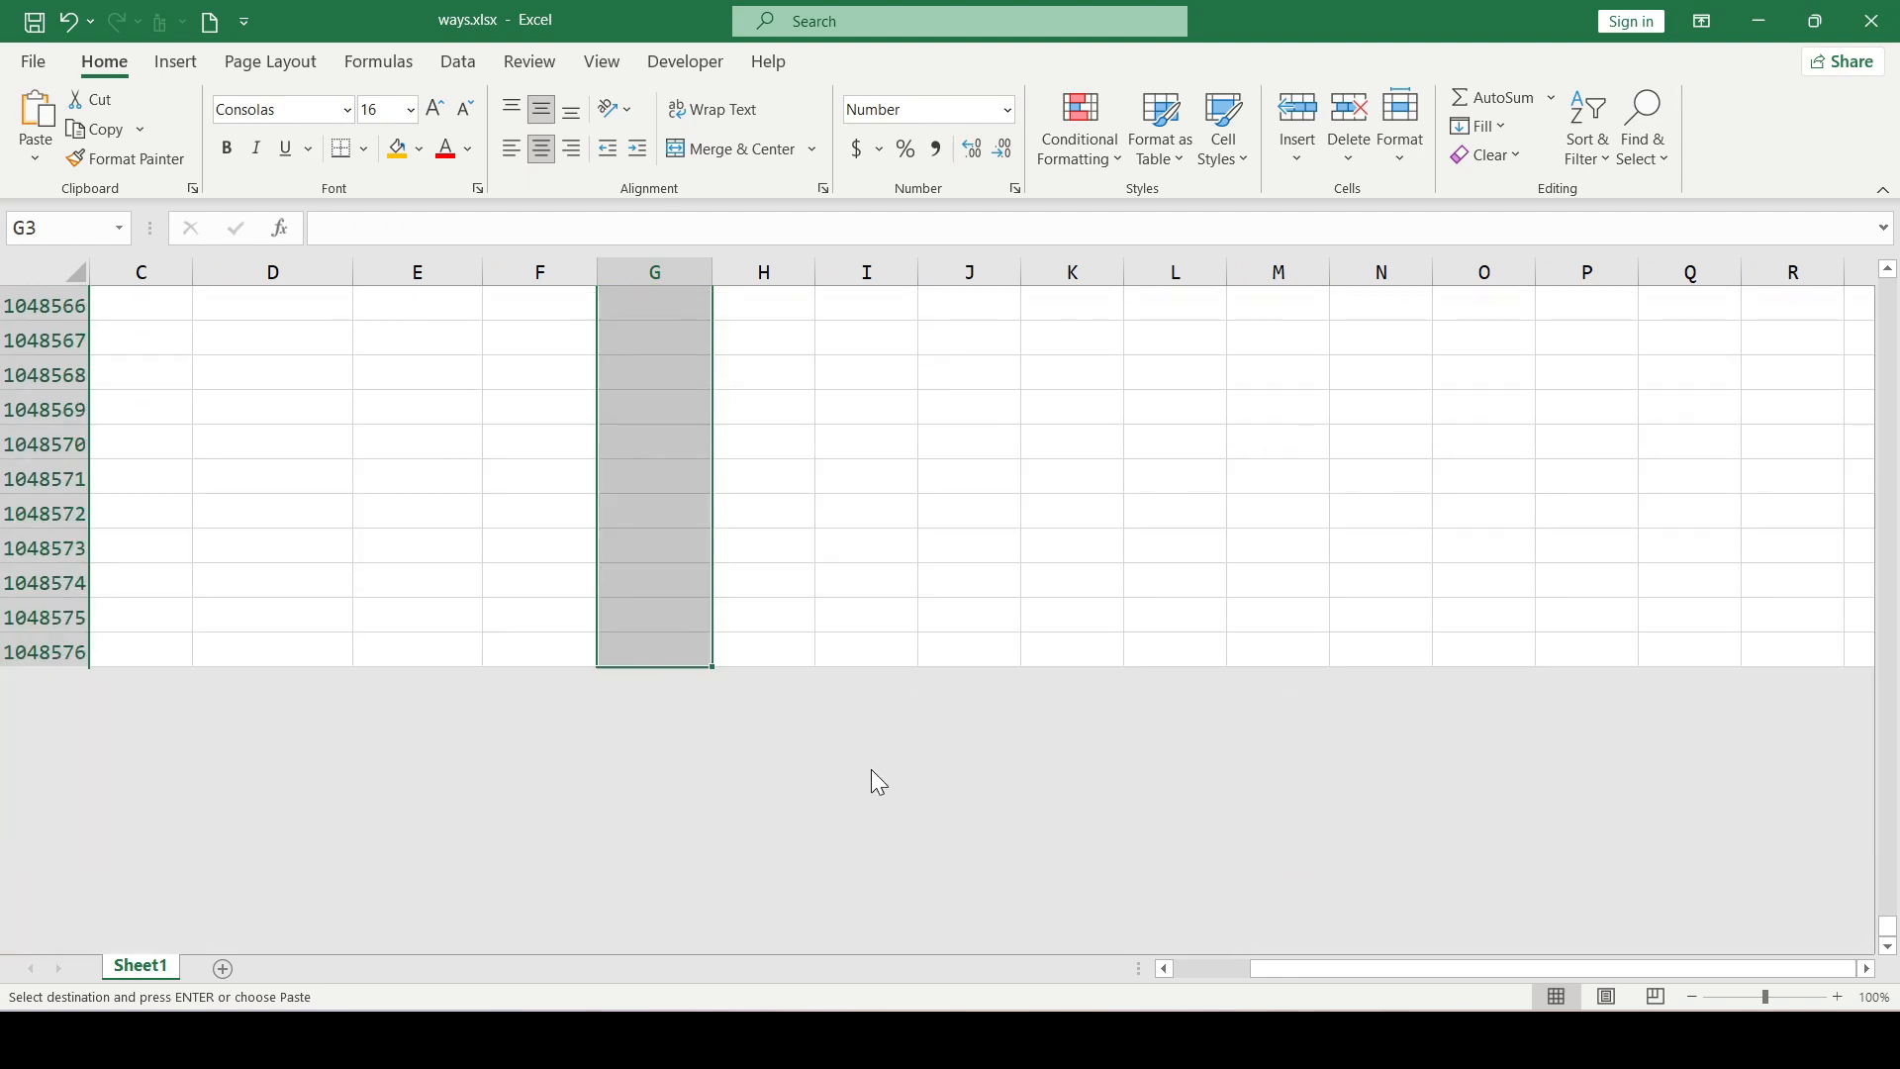
scroll(742, 717, "up", 17)
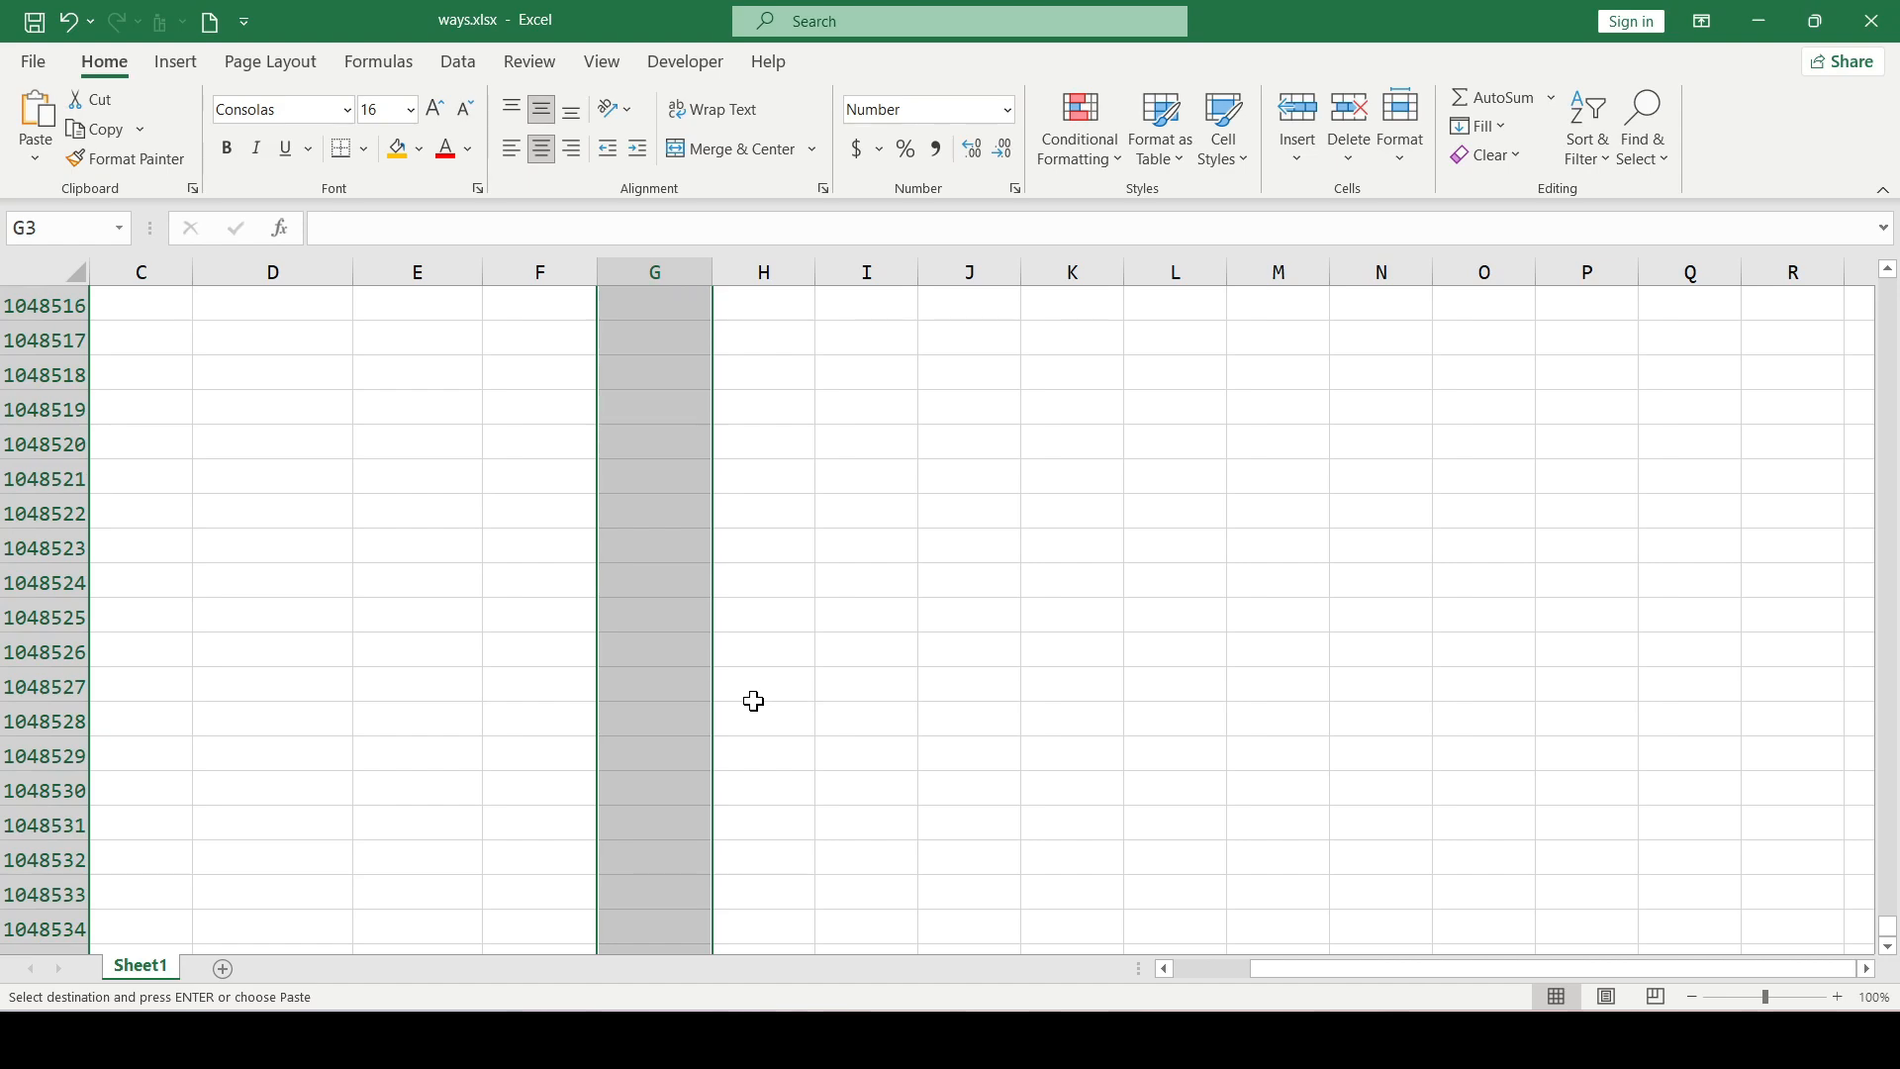
key("ctrl+v")
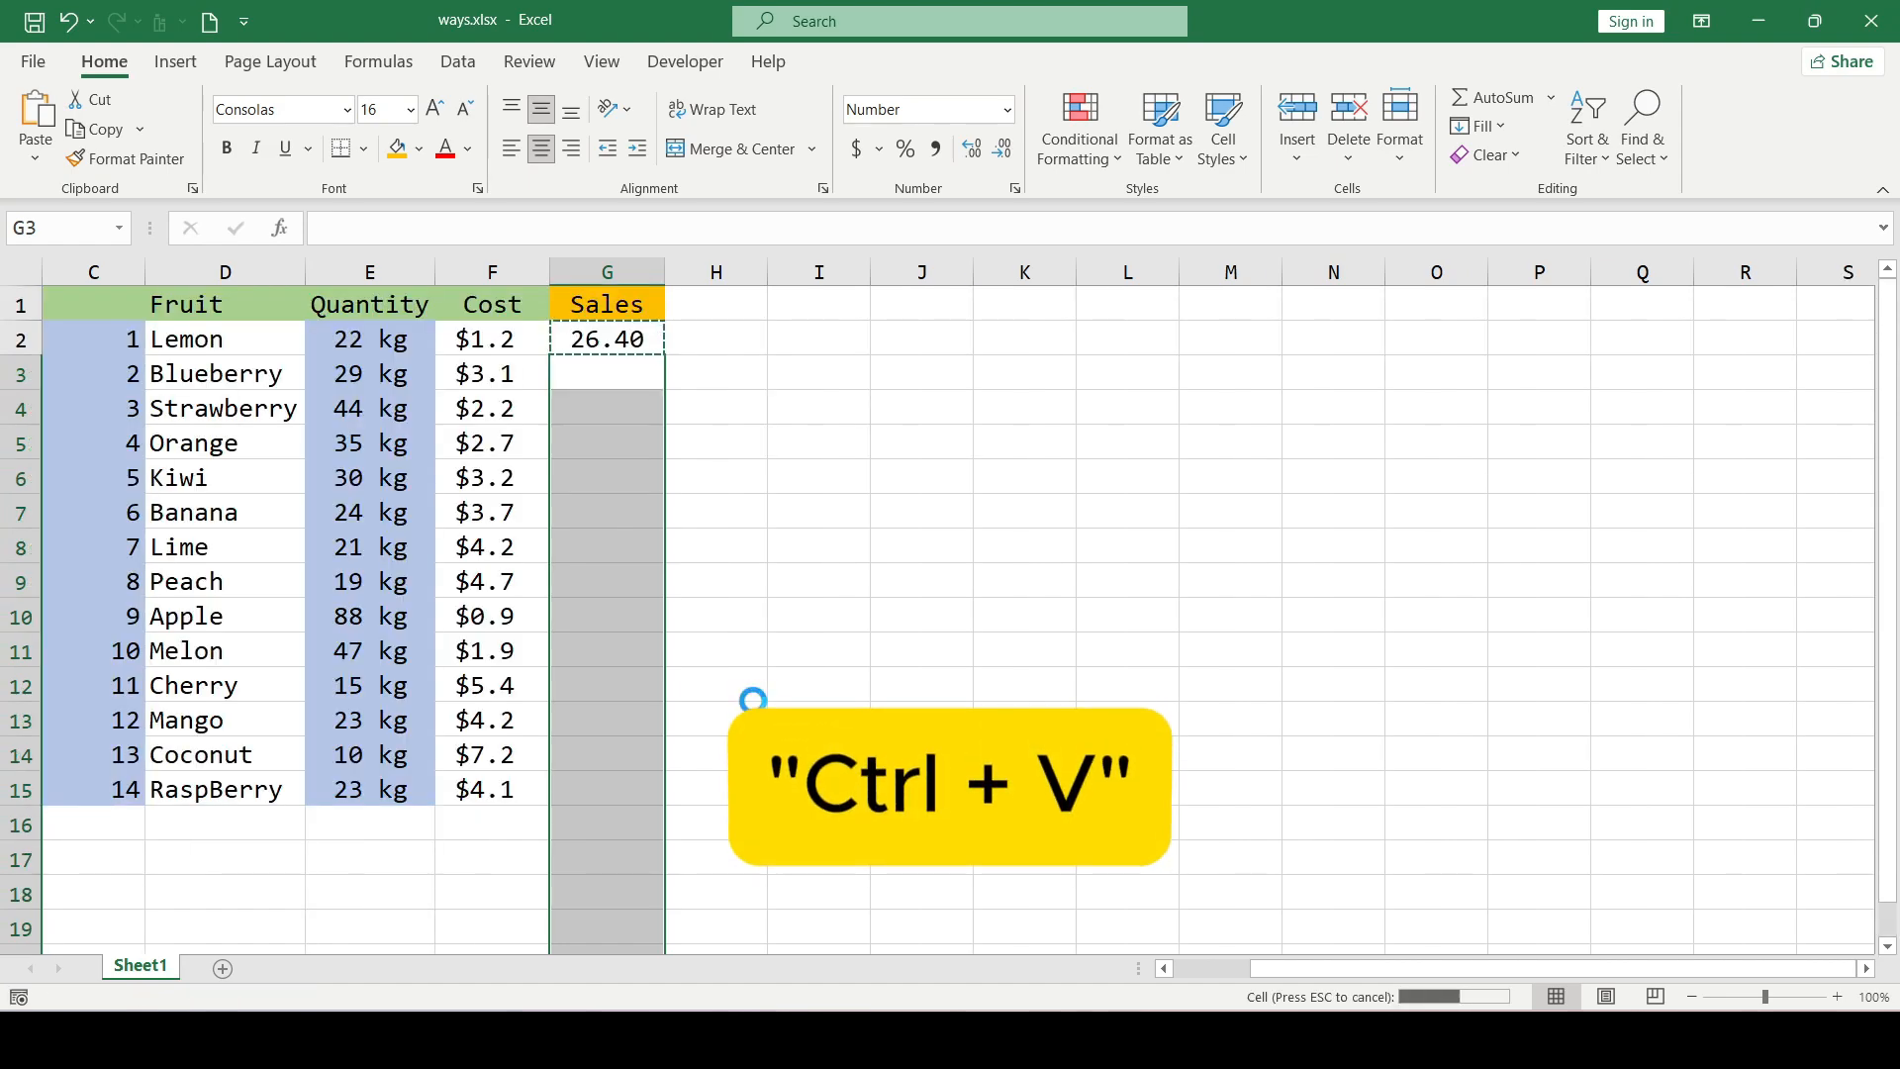
scroll(692, 609, "down", 20)
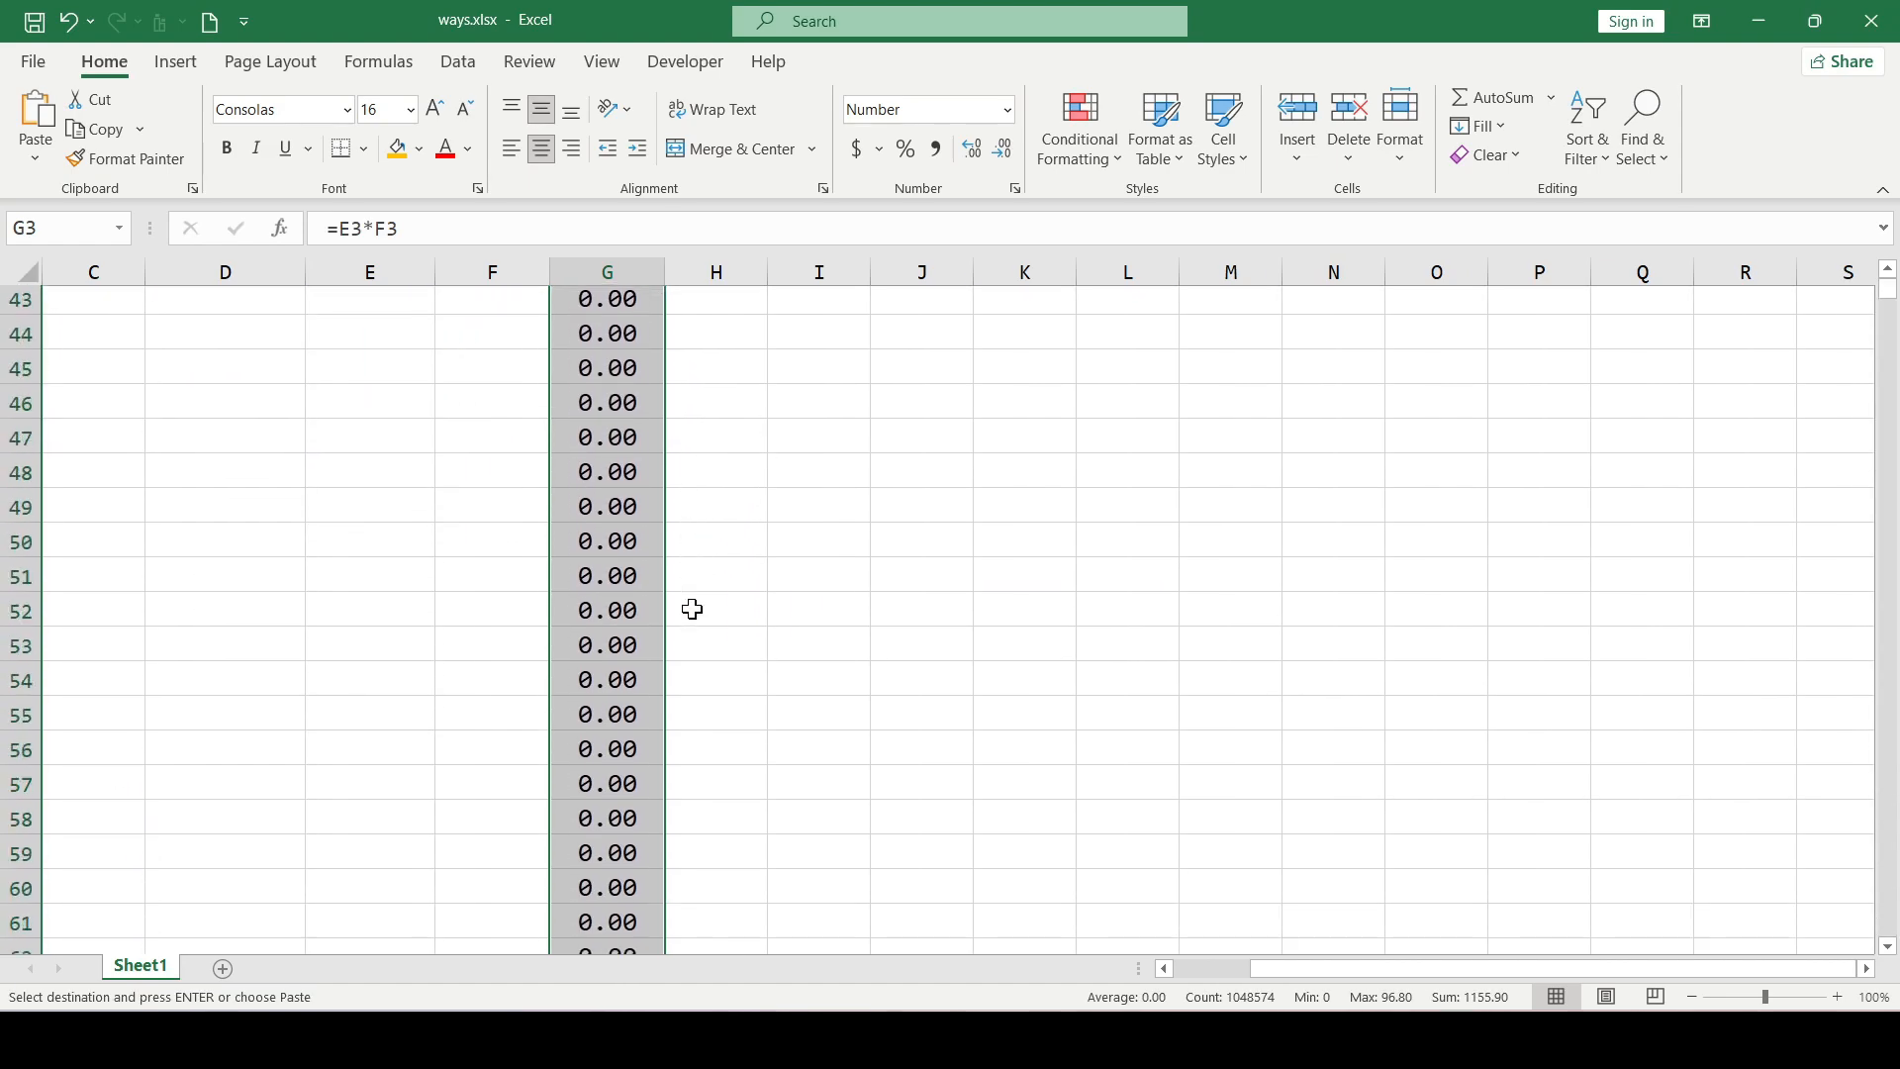
scroll(692, 609, "up", 20)
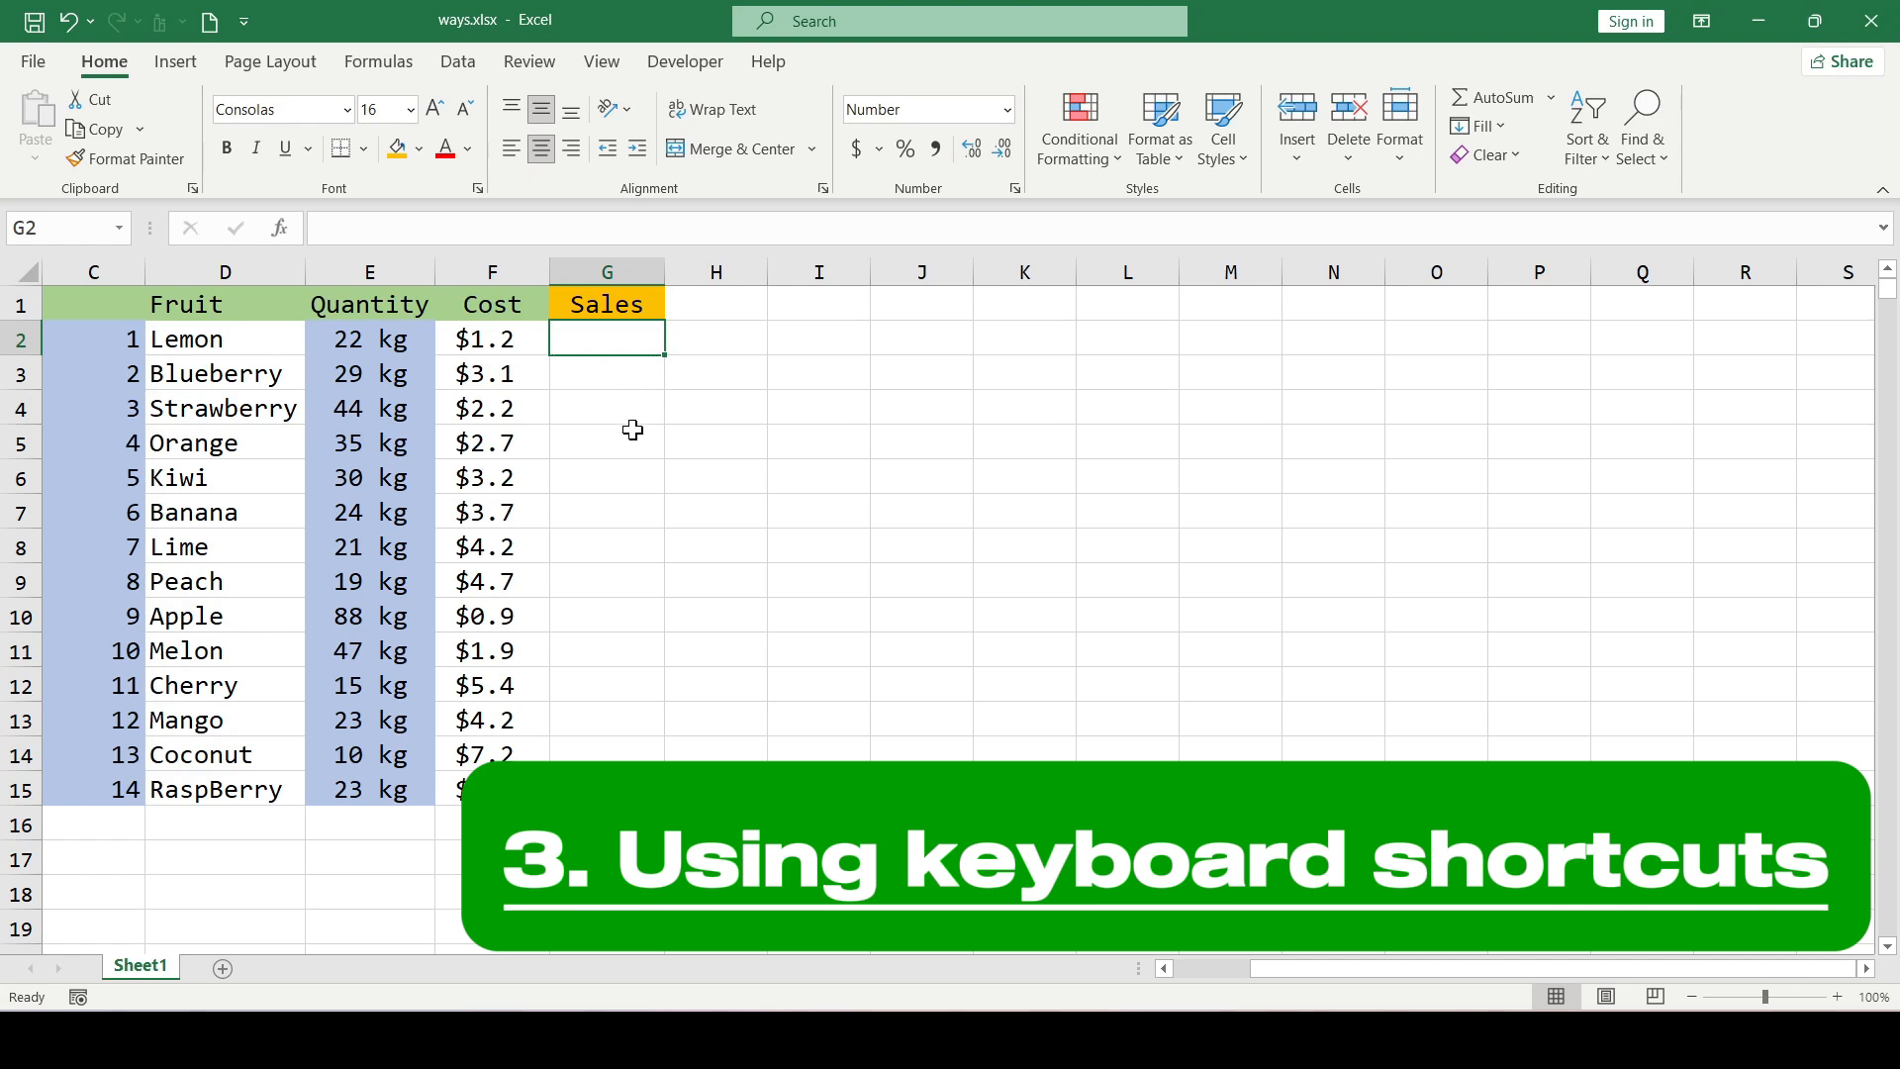
Enter the formula =E2*F2 in the empty Sales cell G2, referencing the Lemon row's quantity and cost cells.
type("=")
left_click(403, 339)
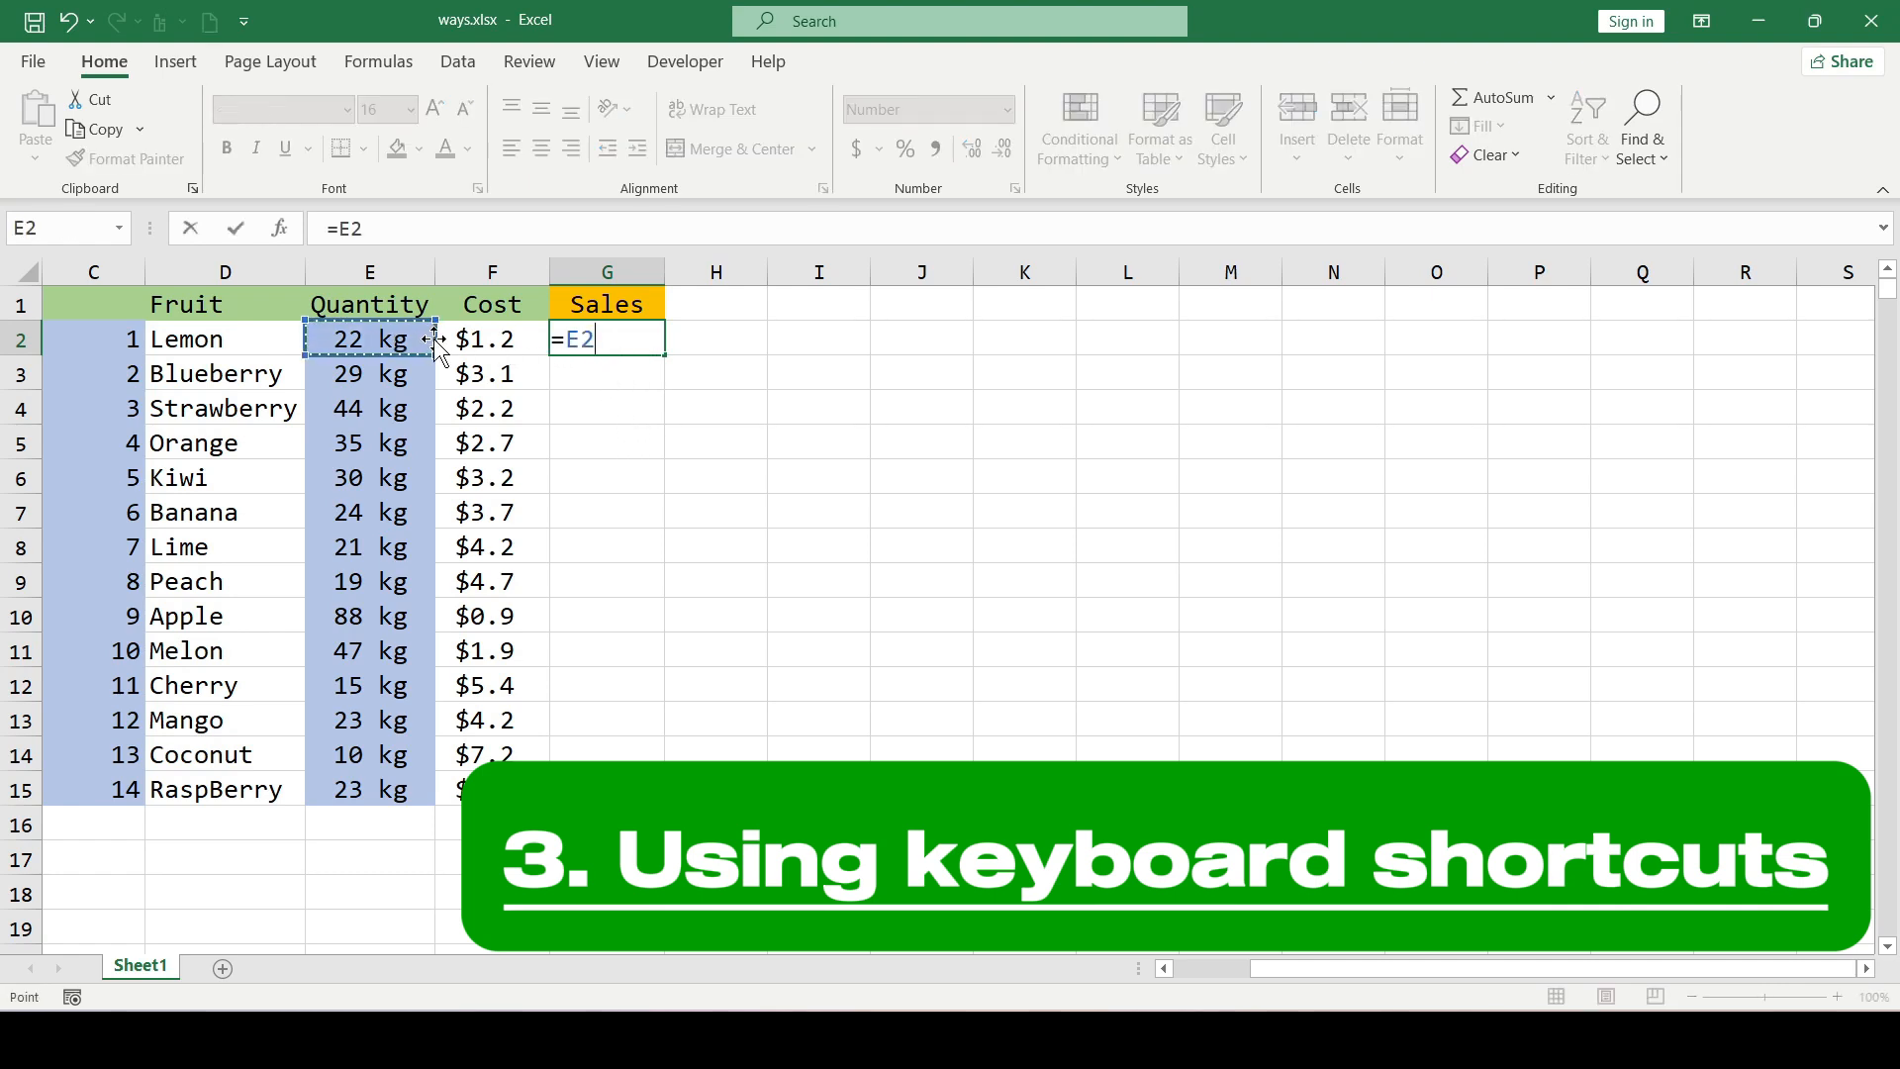
type("*")
left_click(491, 339)
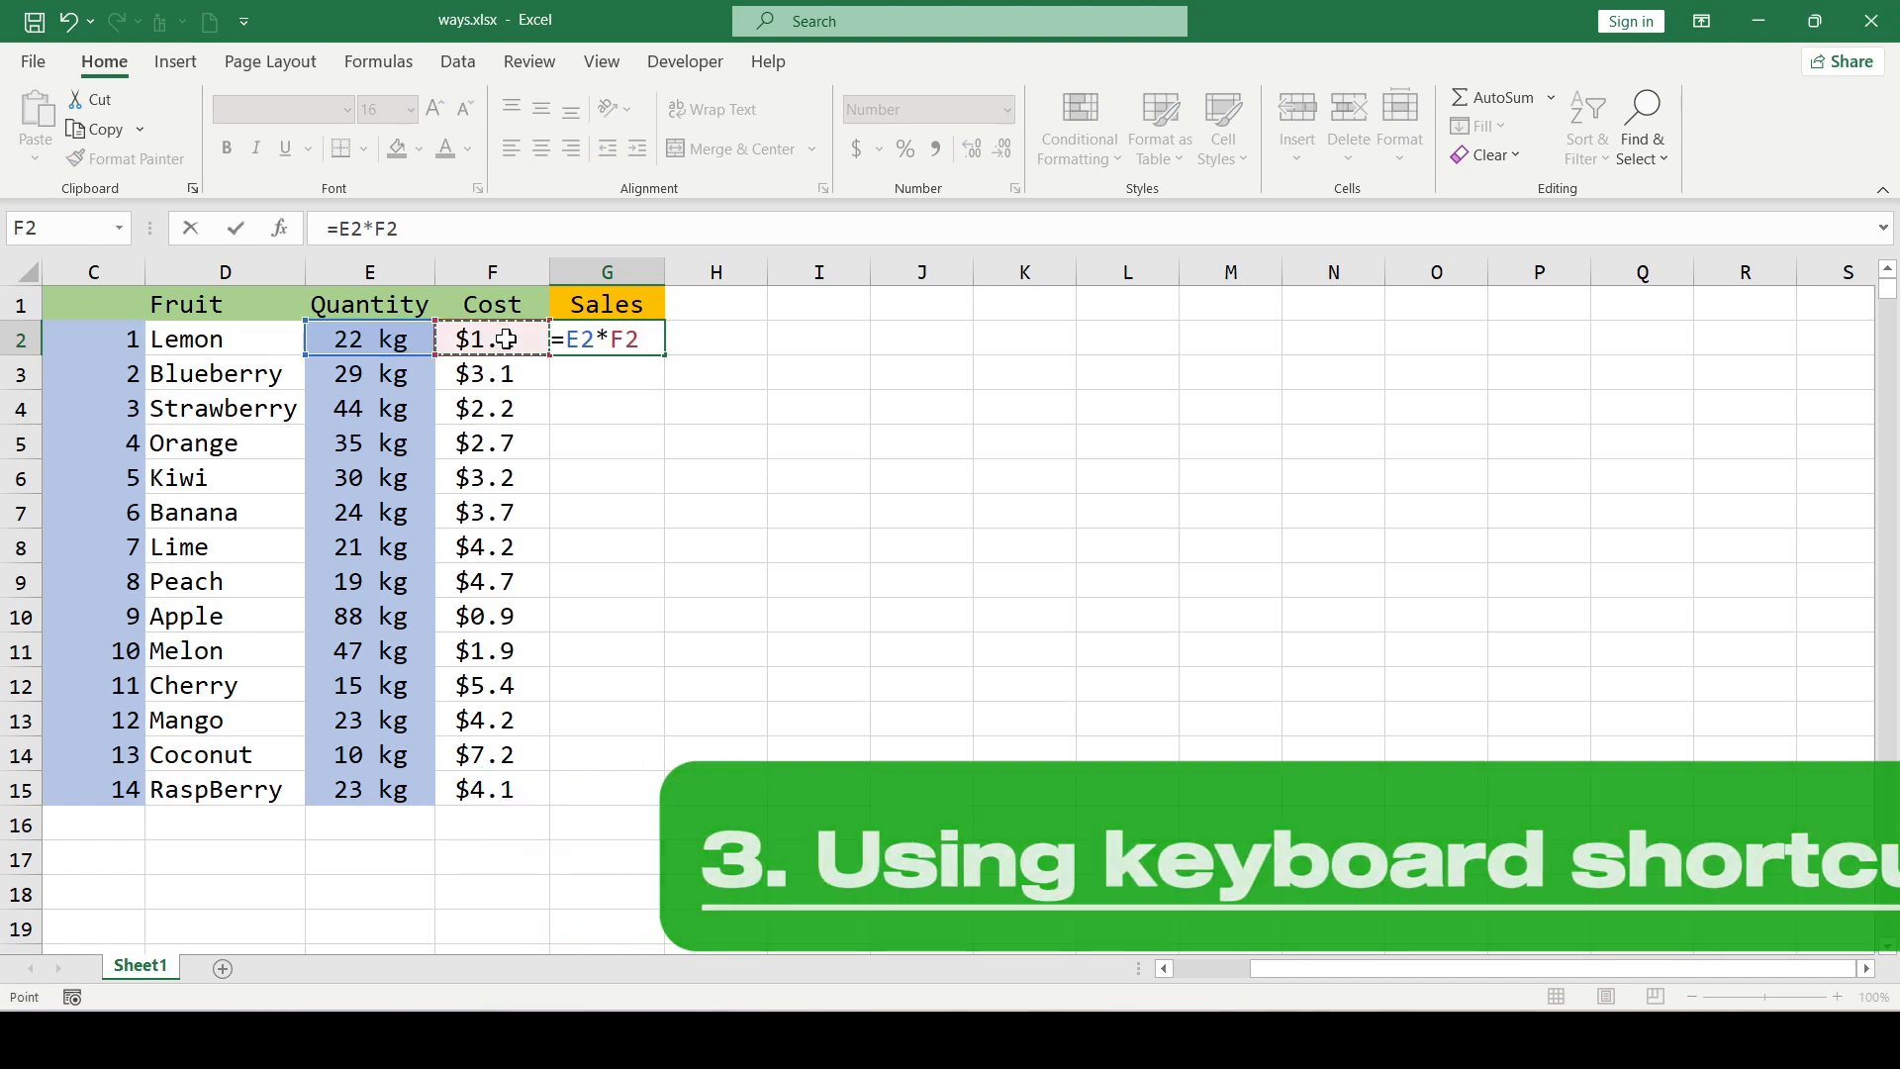
key("Return")
Starting from the formula cell G2, extend the selection row by row down to G15 in the Sales column.
left_click(638, 340)
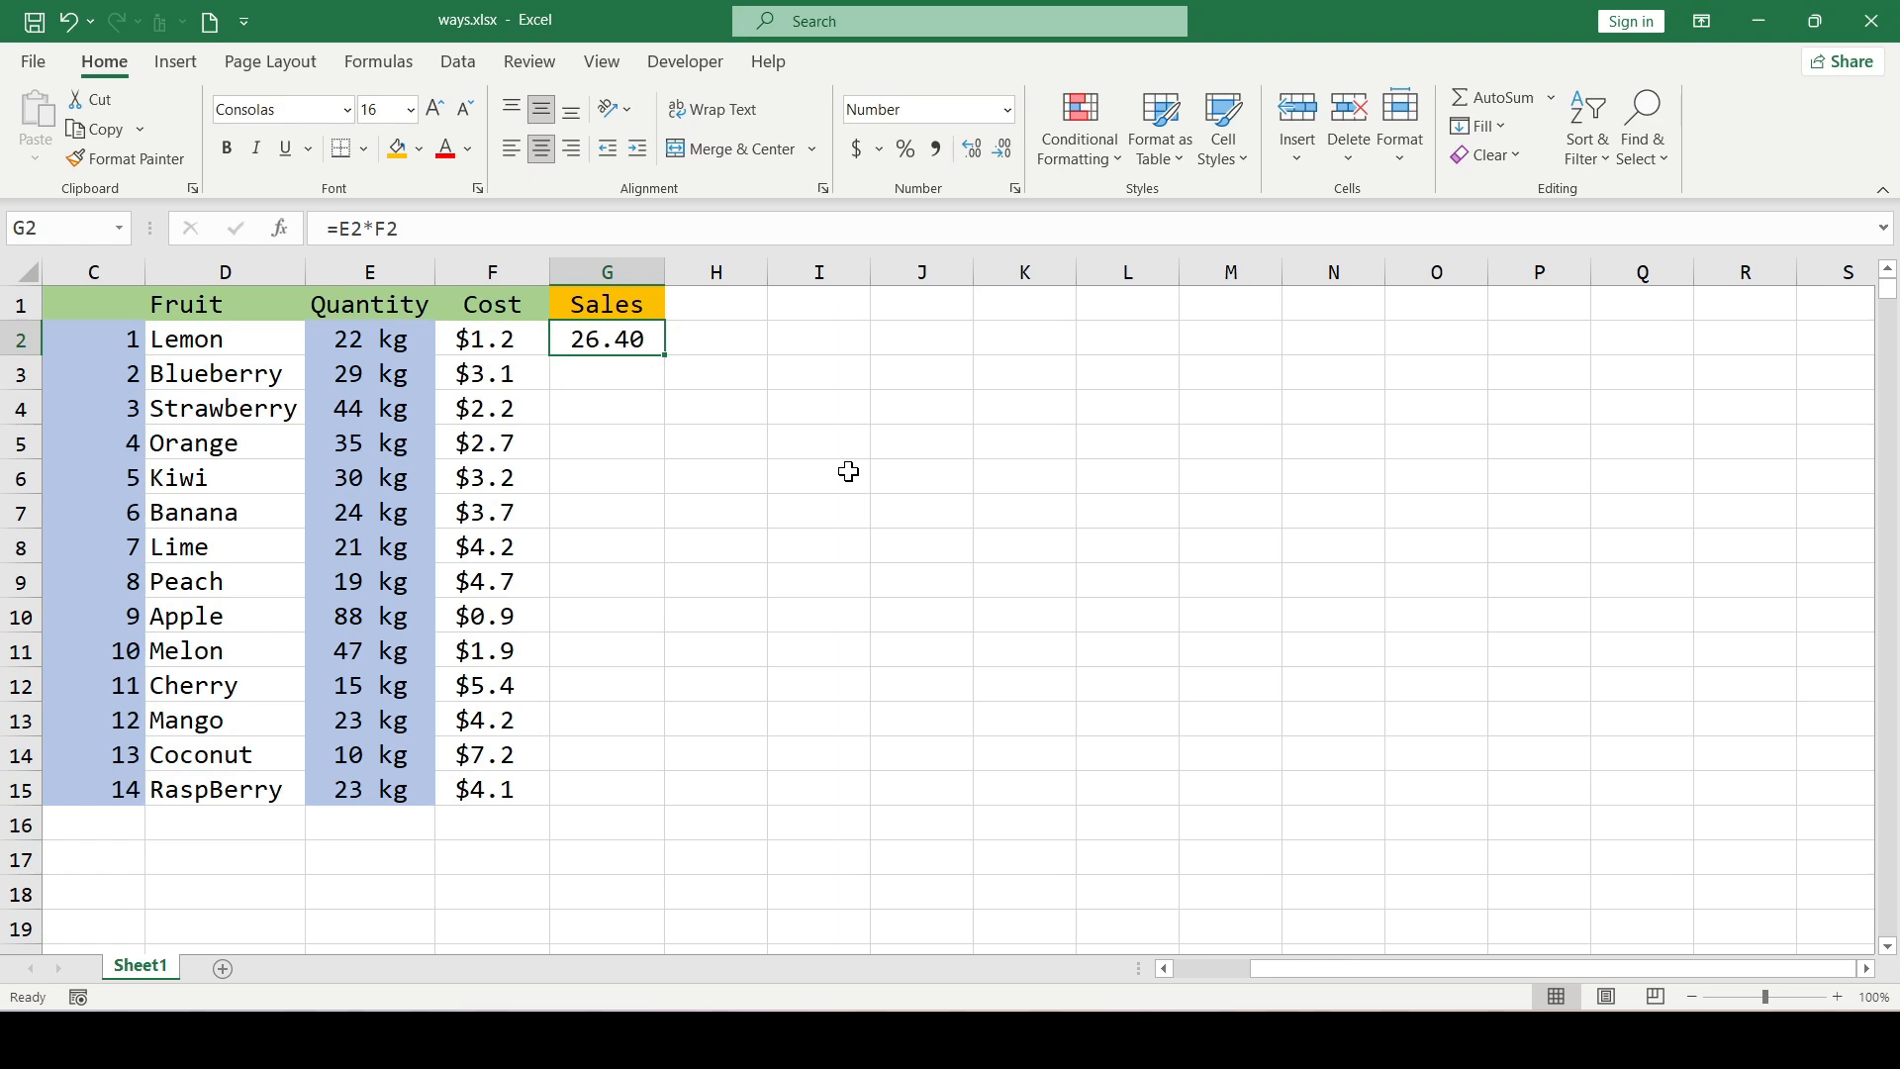
key("shift+Down")
key("shift+Down")
key("shift+Down")
key("shift+Down")
key("shift+Down")
key("shift+Down")
key("shift+Down")
key("shift+Down")
key("shift+Down")
key("shift+Down")
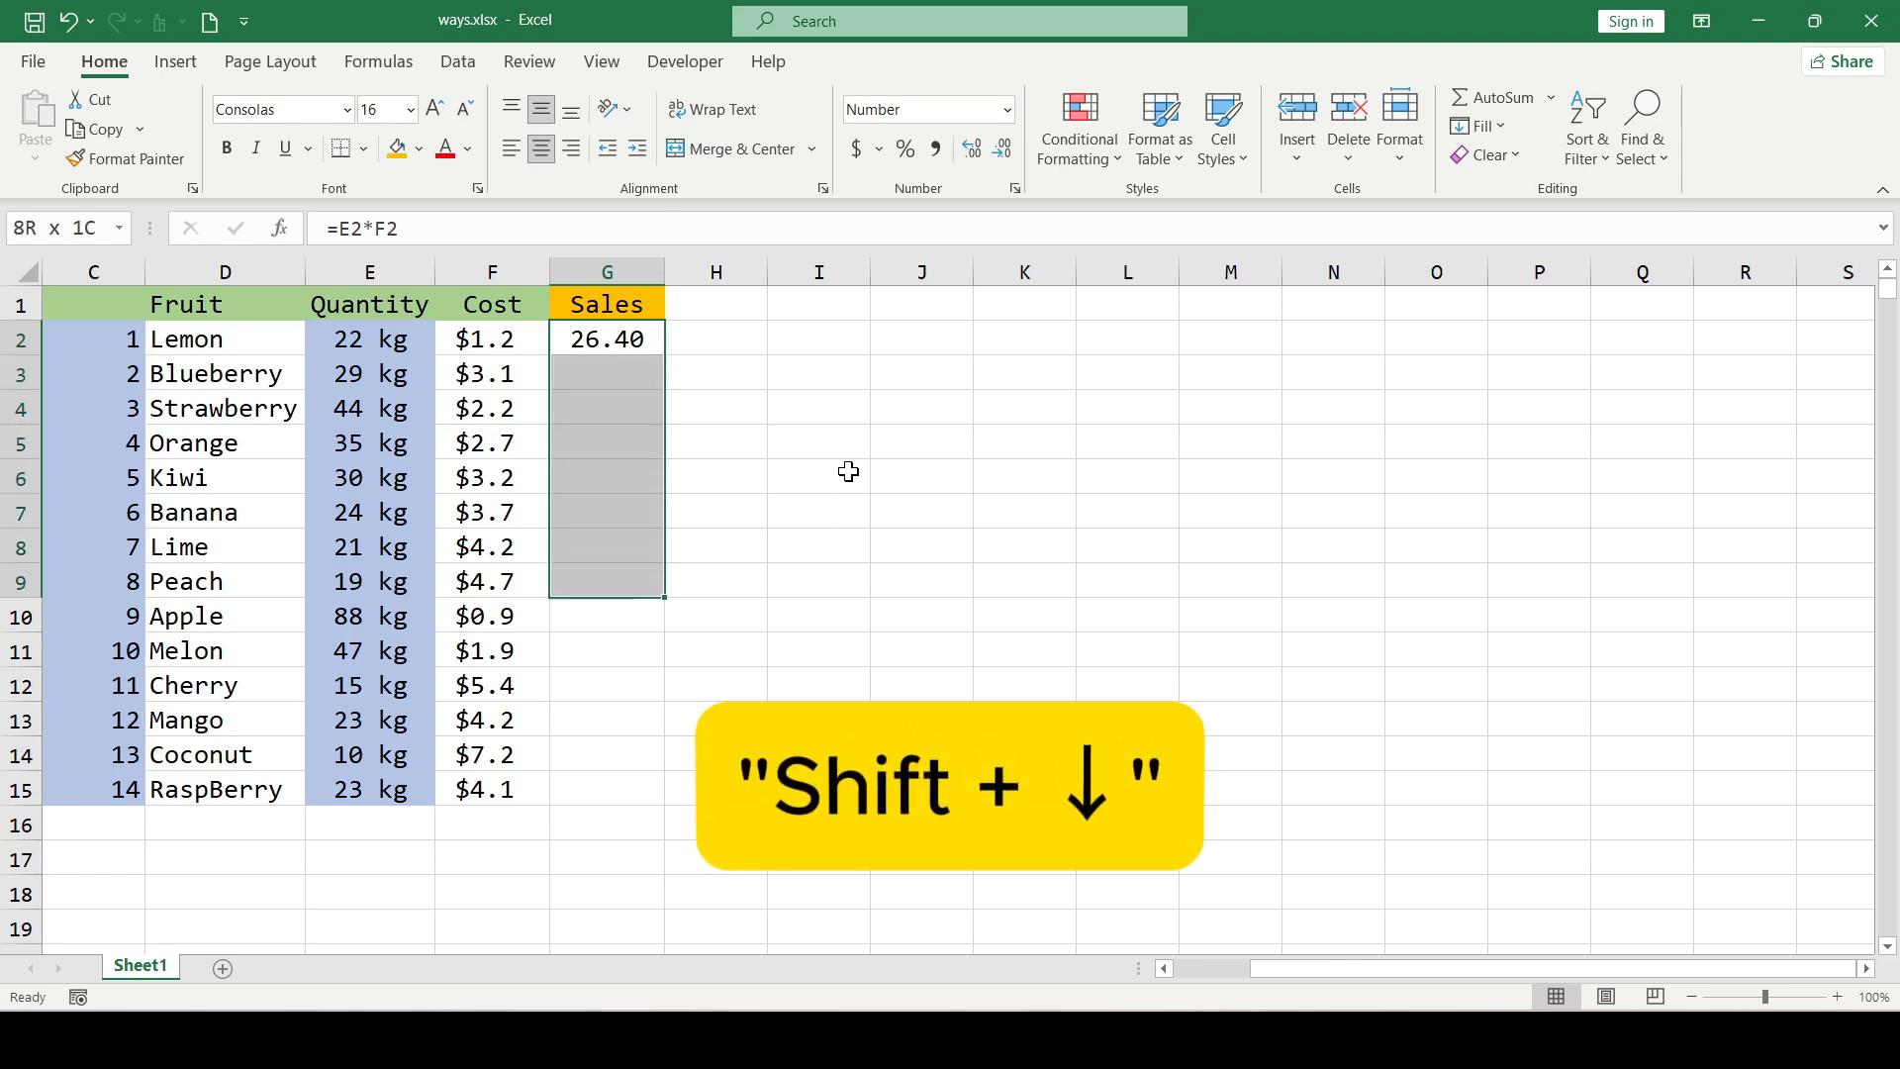
key("shift+Down")
key("shift+Down")
key("shift+Down")
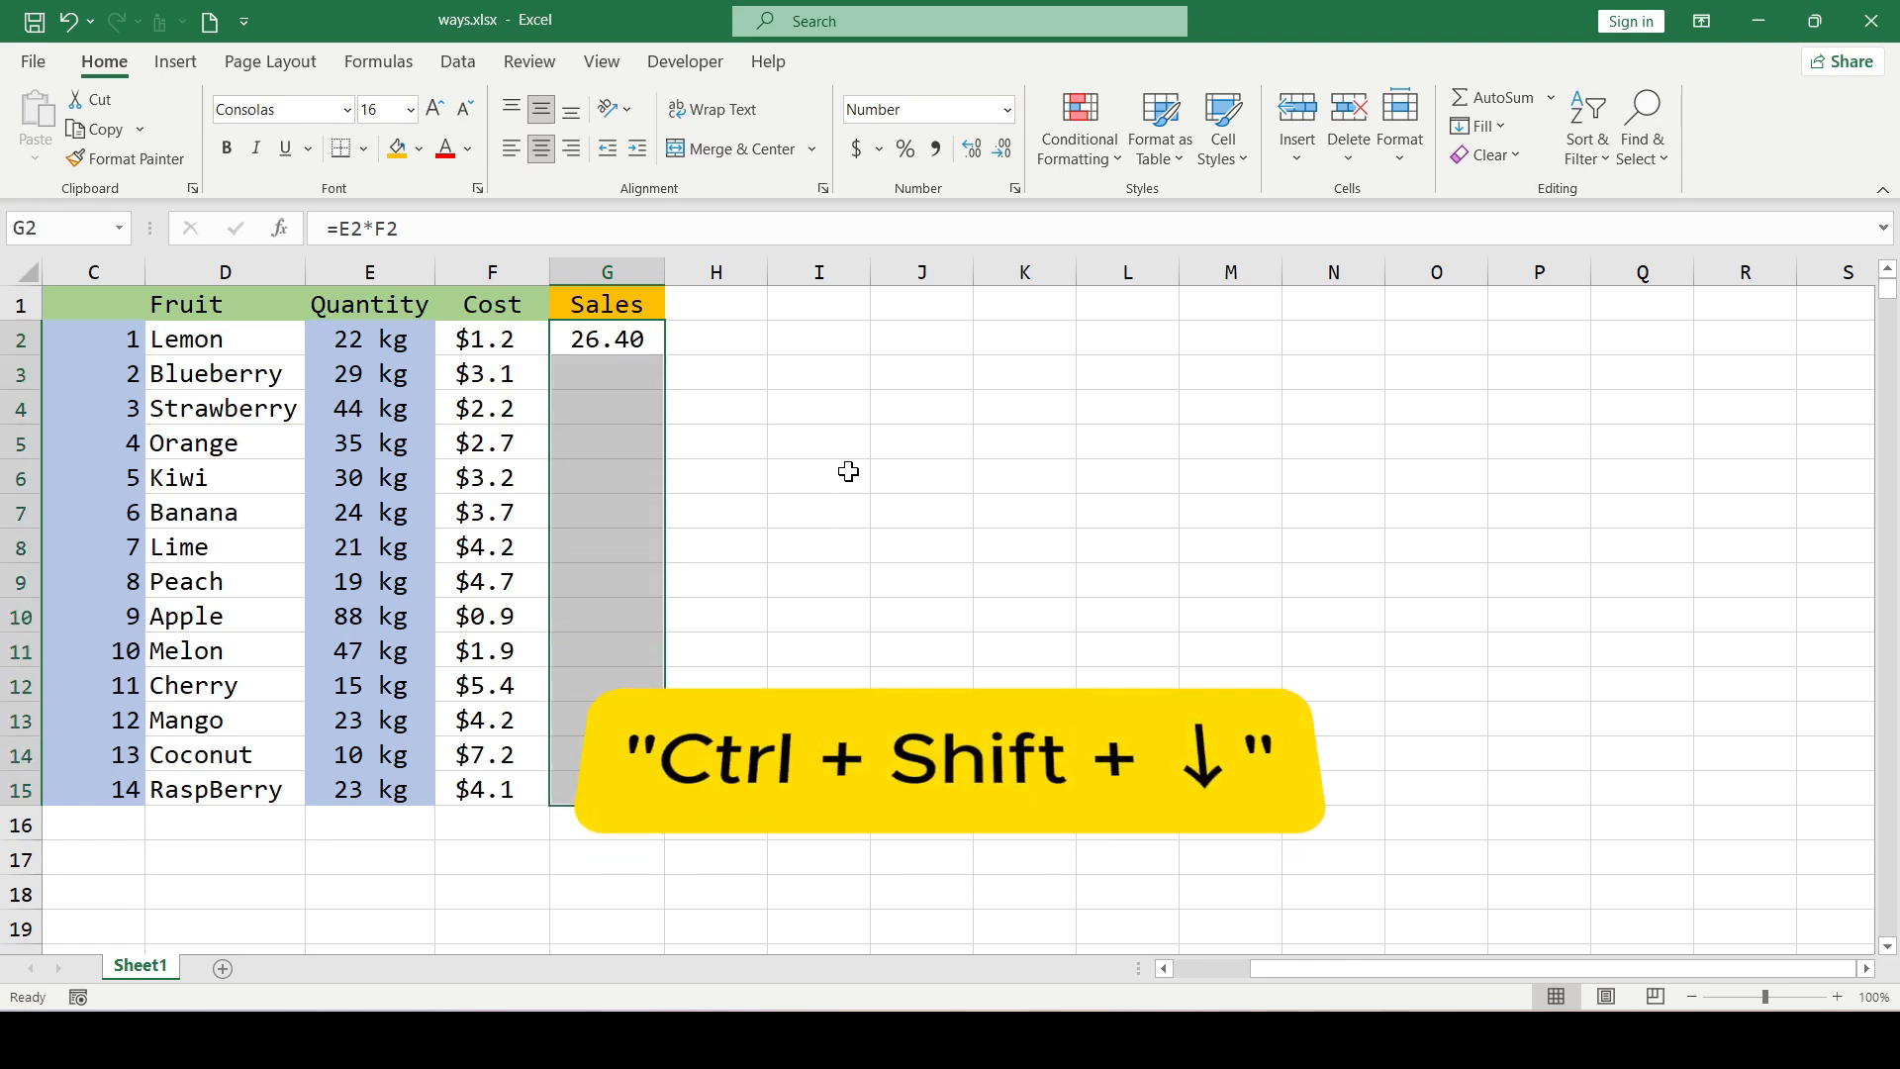
Extend the selection from G2 to the last worksheet row and fill the Sales formula down through it.
key("ctrl+shift+Down")
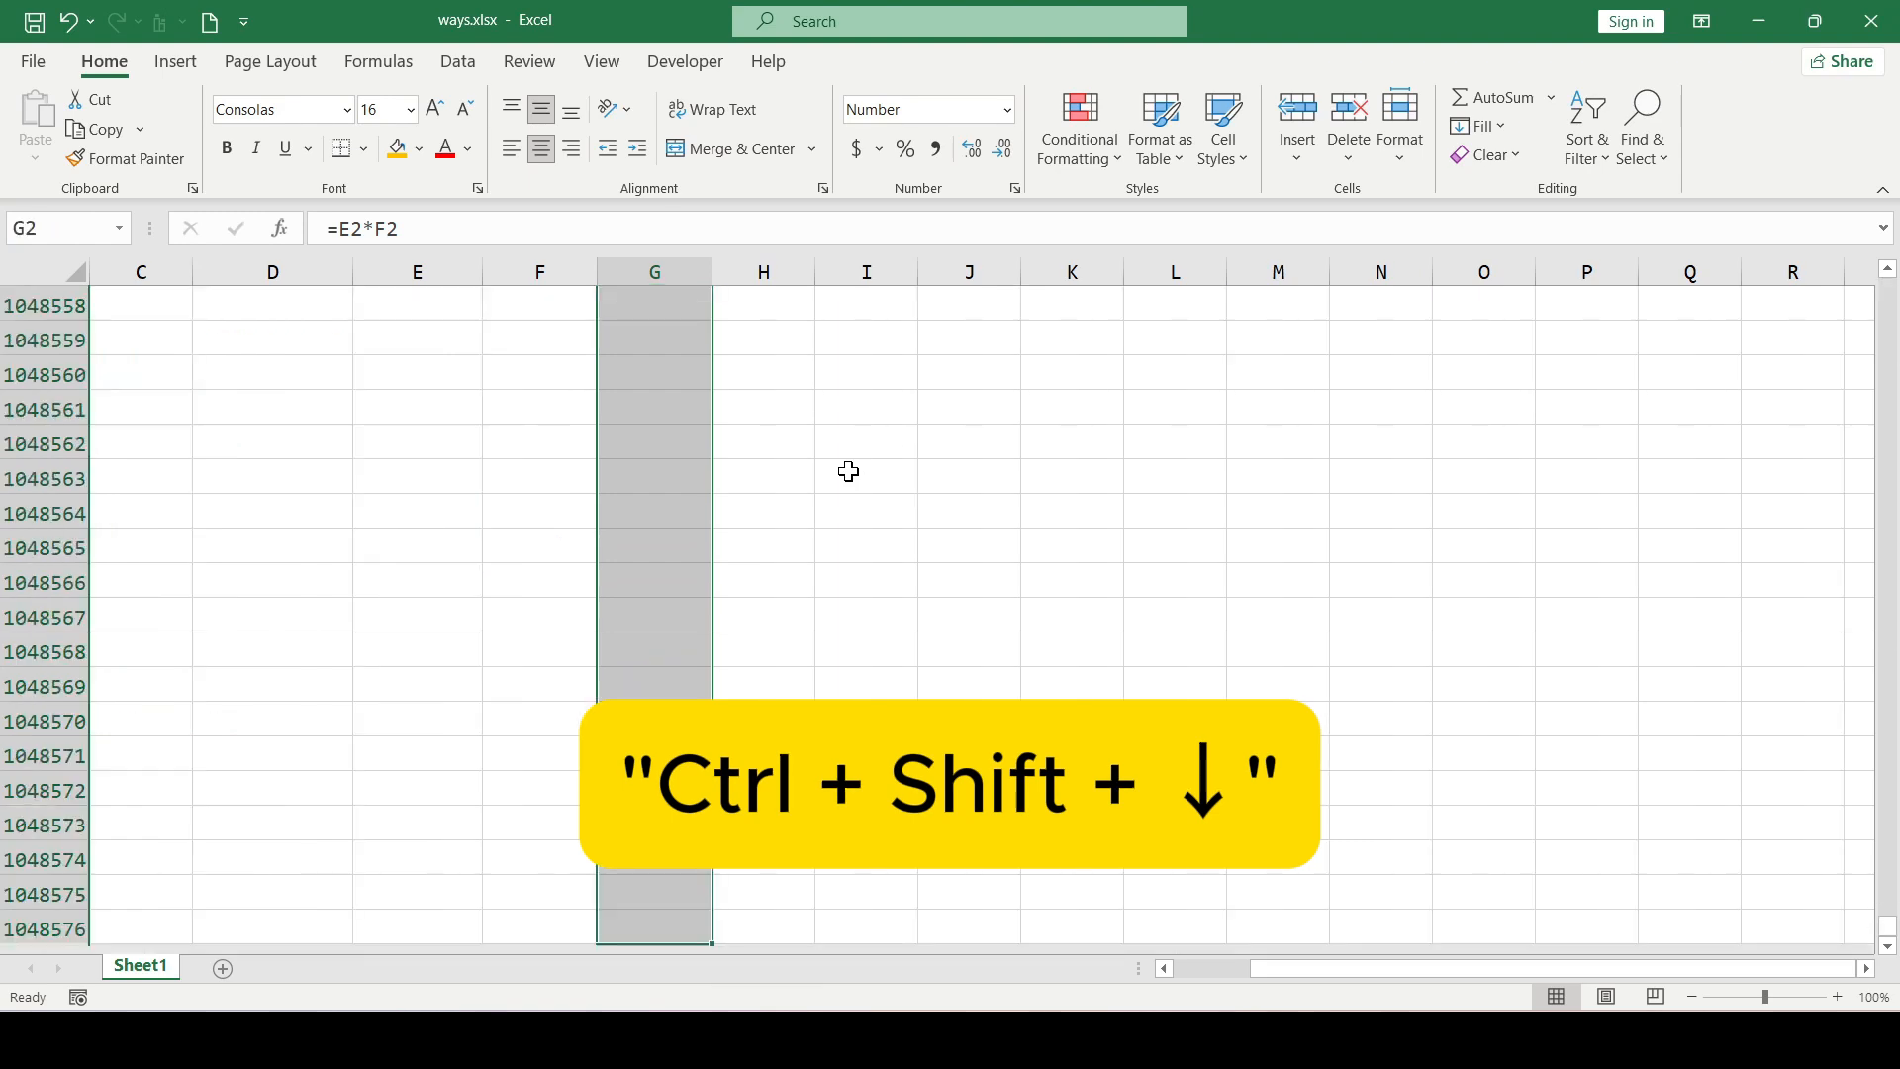
scroll(831, 479, "down", 3)
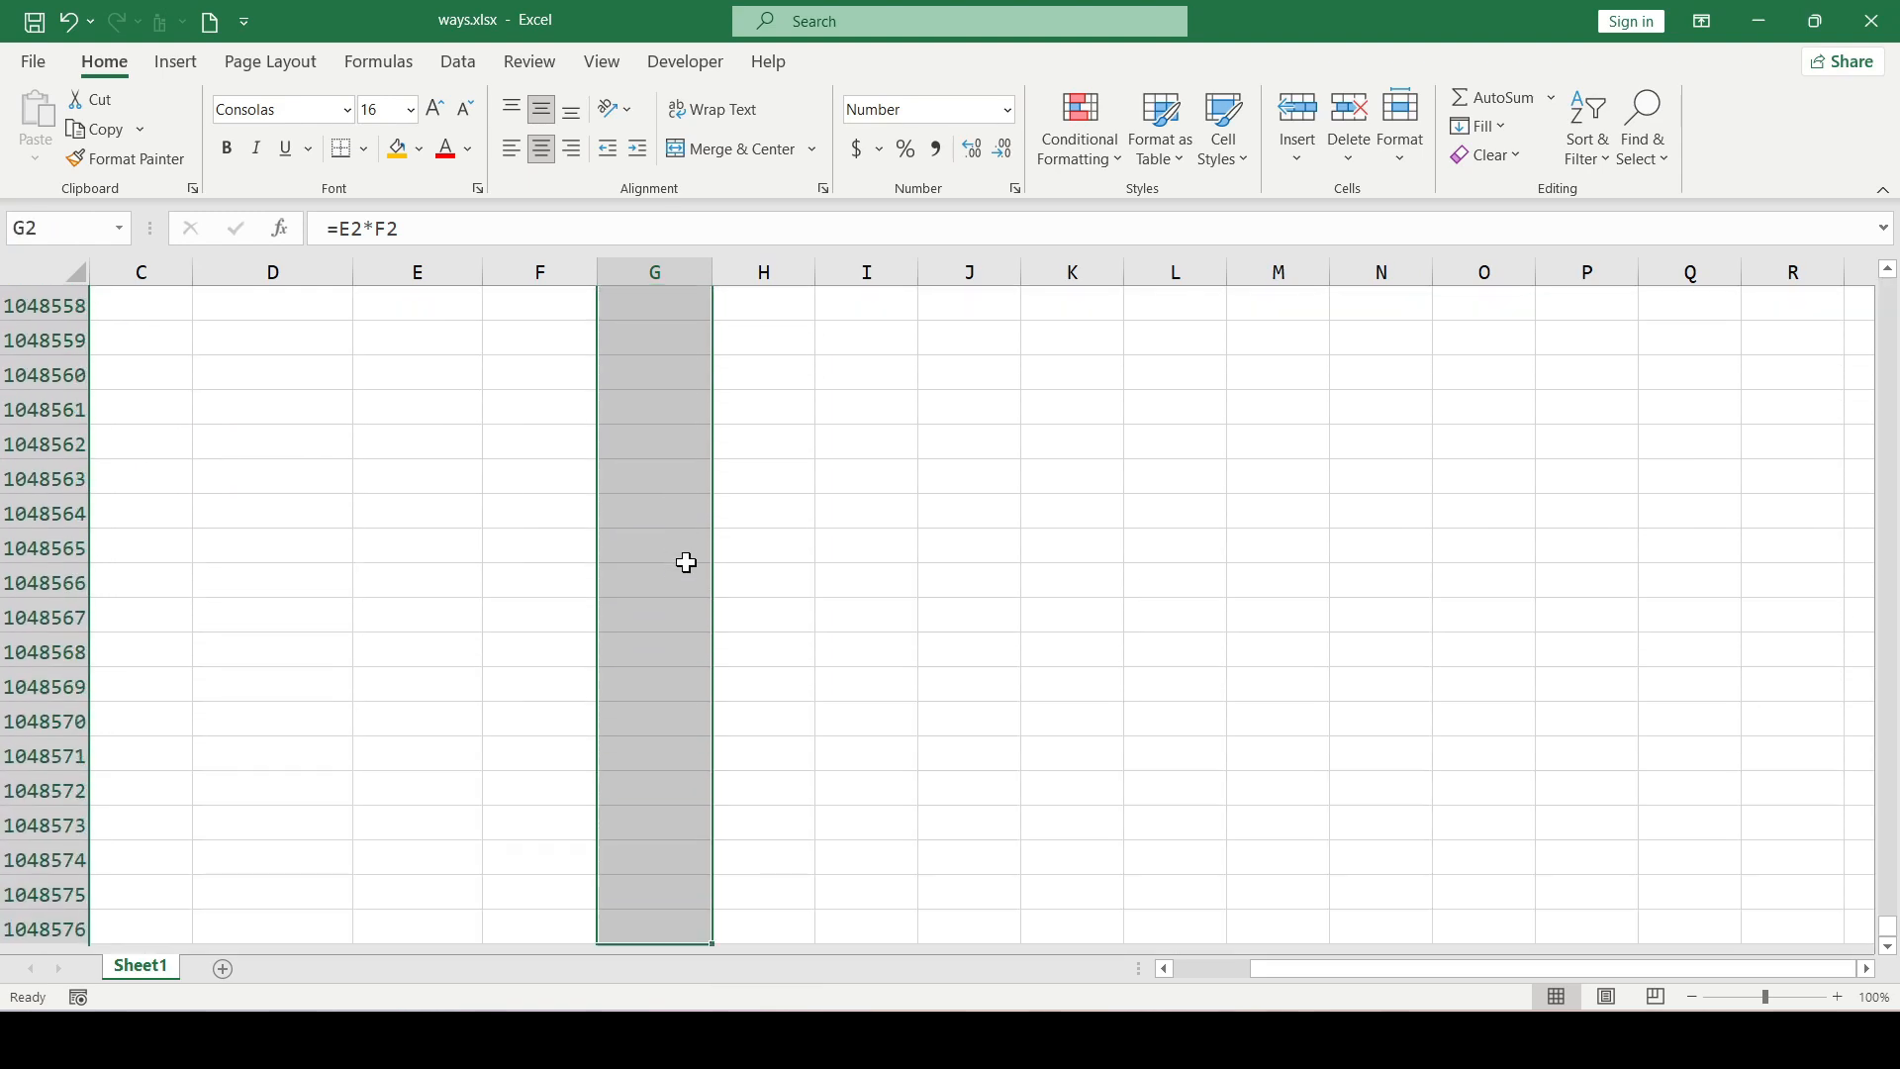
scroll(734, 569, "up", 8)
scroll(738, 567, "down", 8)
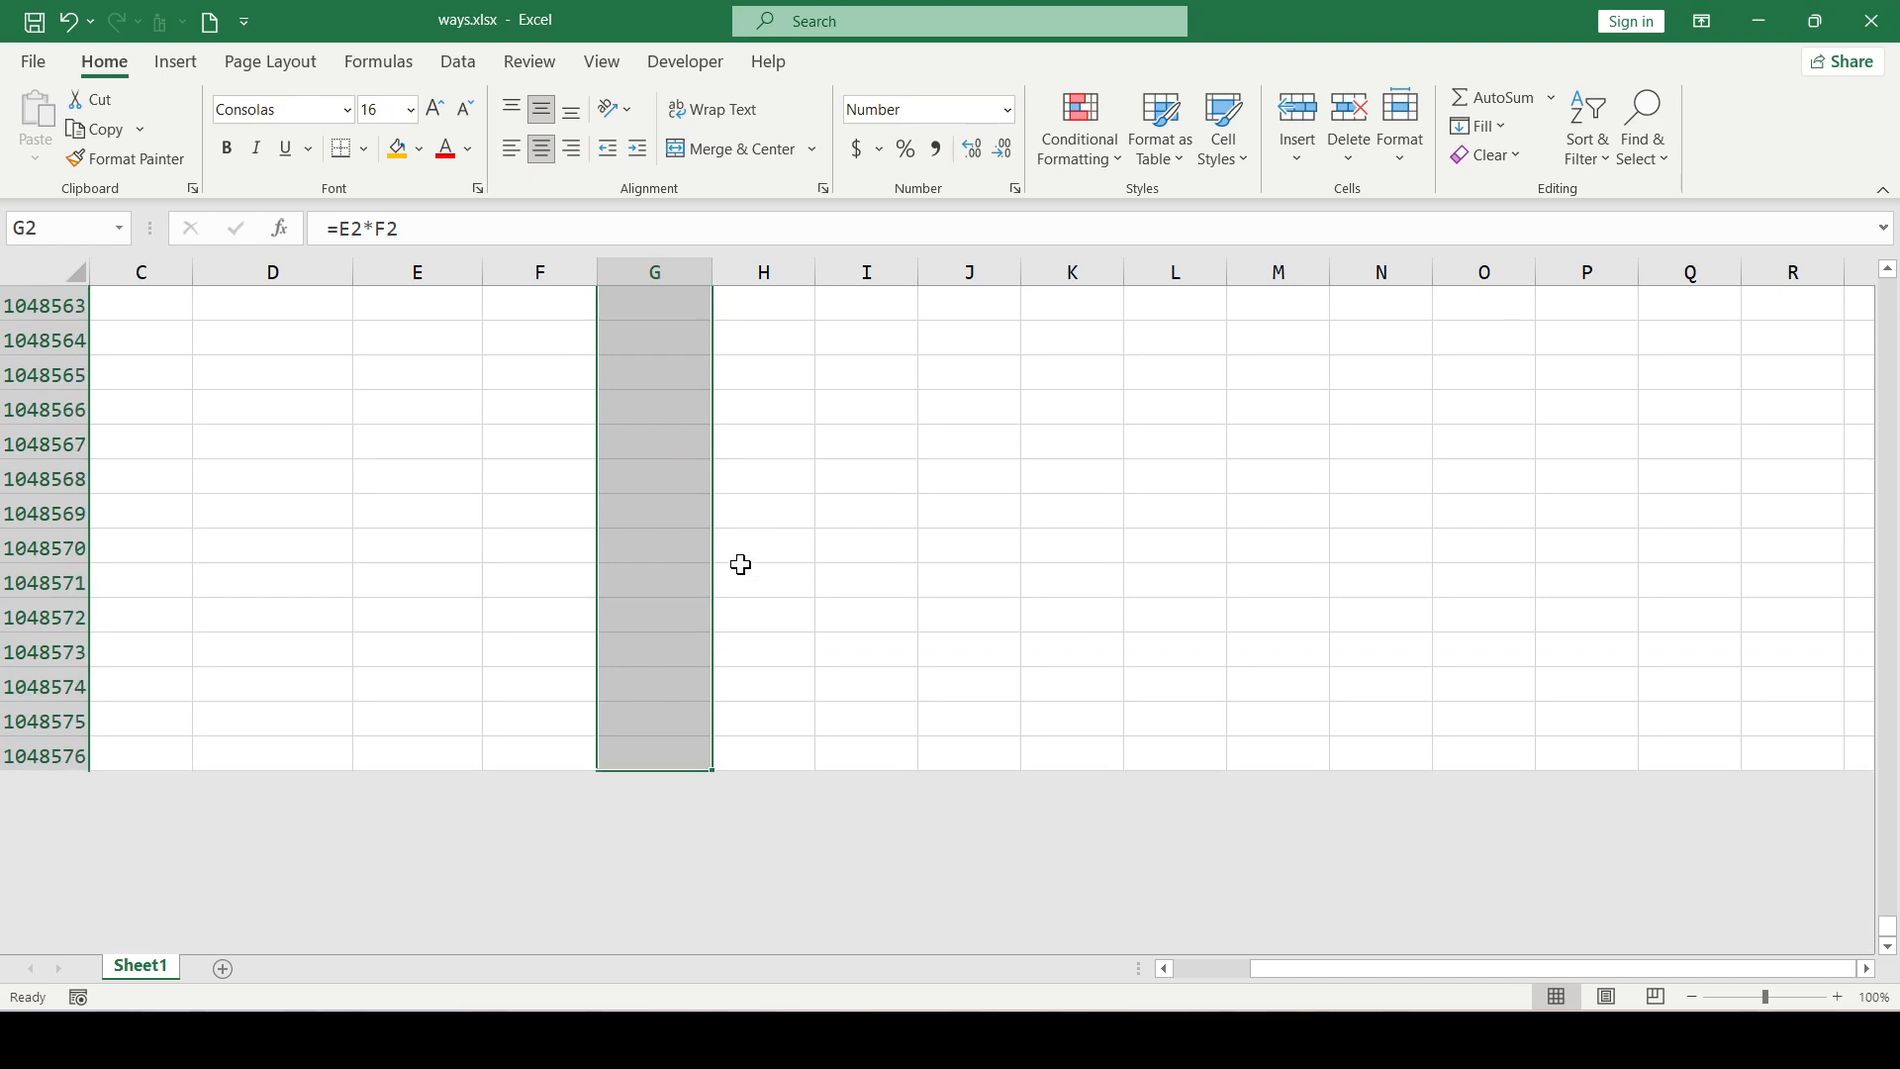
key("ctrl+d")
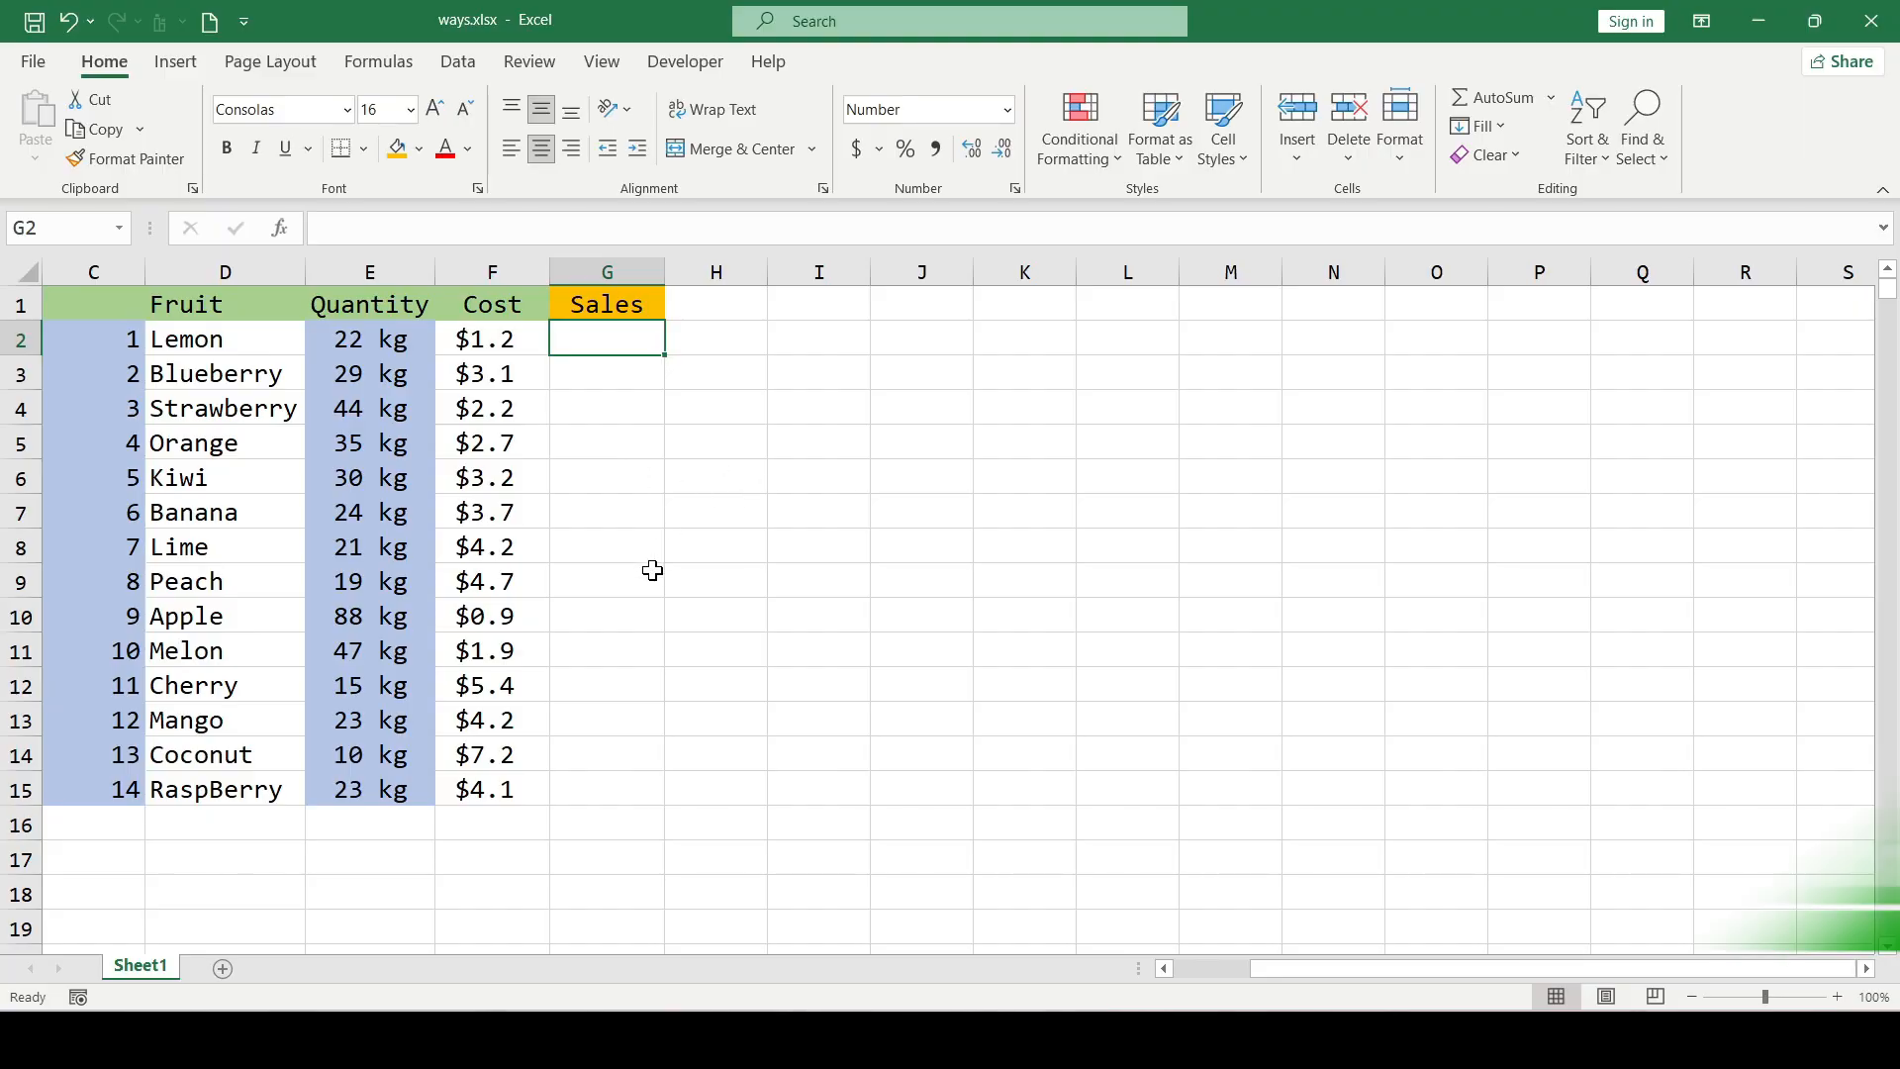
left_click(673, 547)
left_click(625, 339)
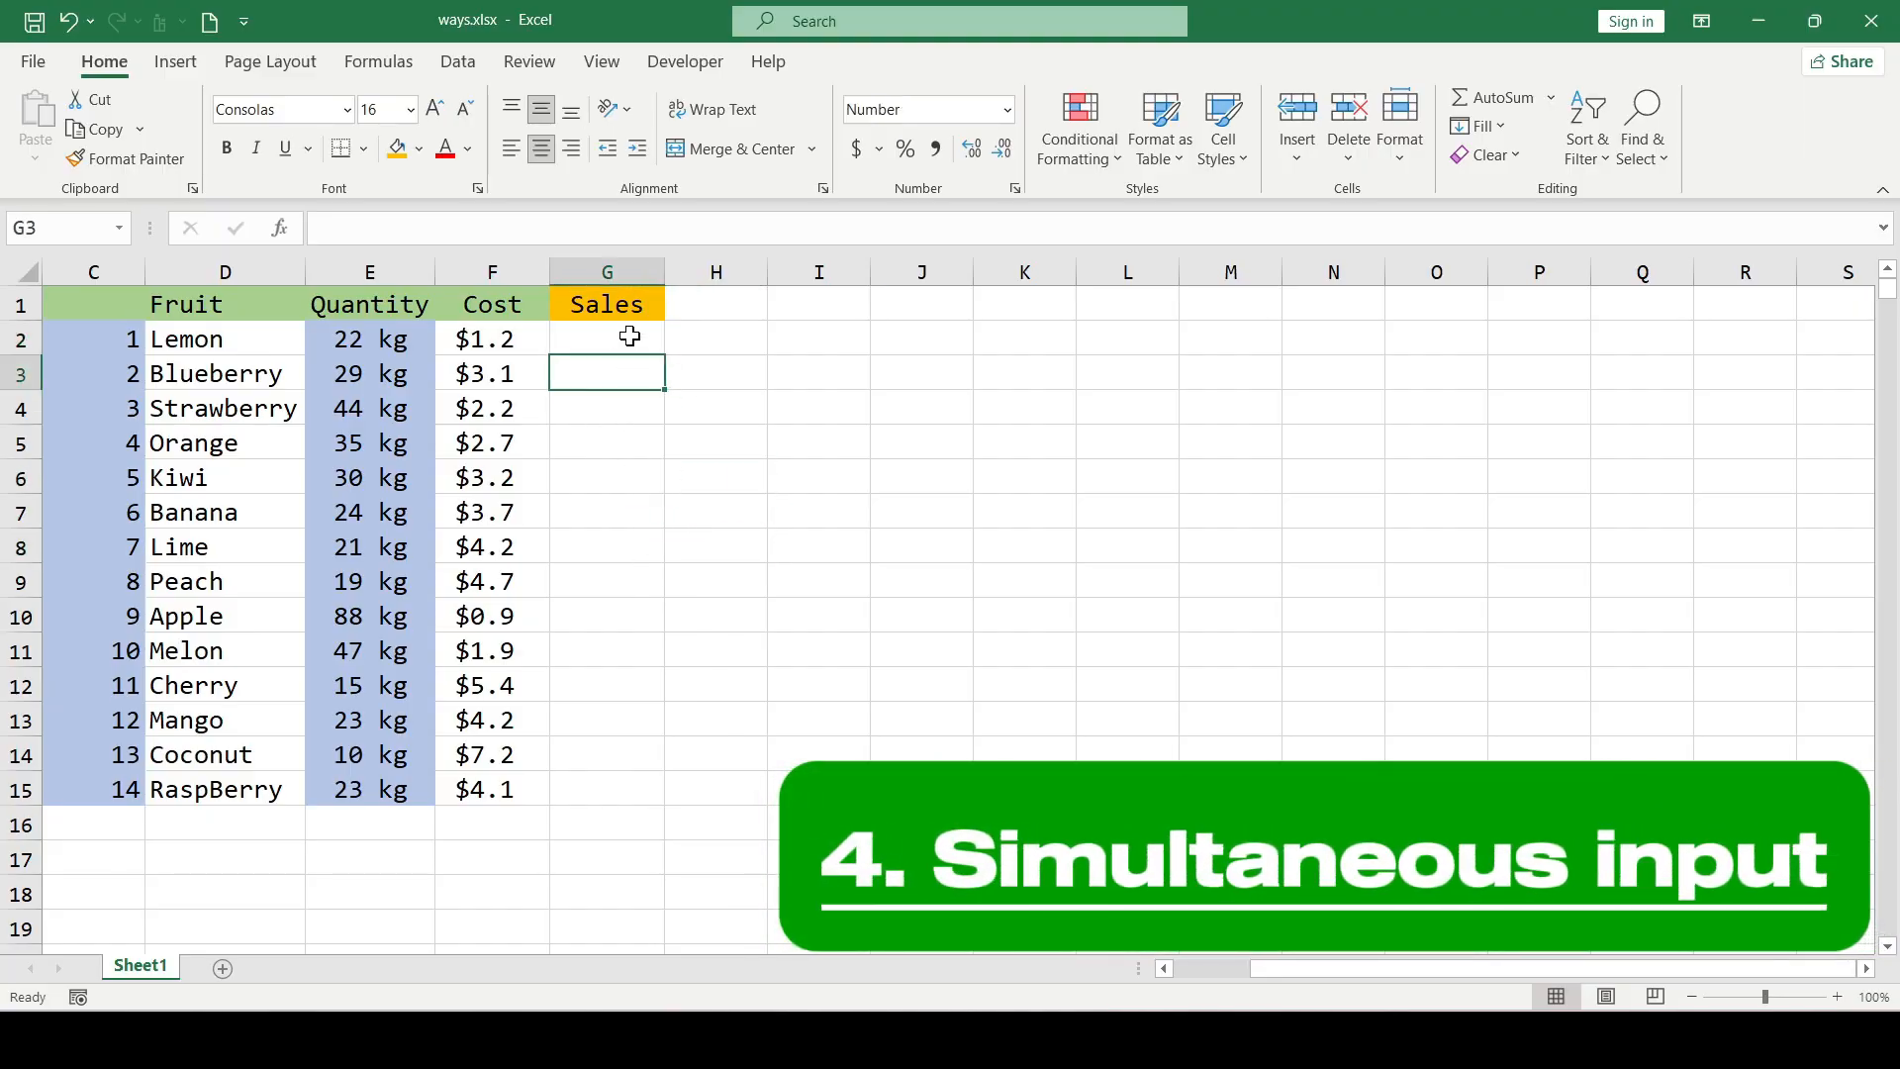
left_click_drag(607, 412, 624, 603)
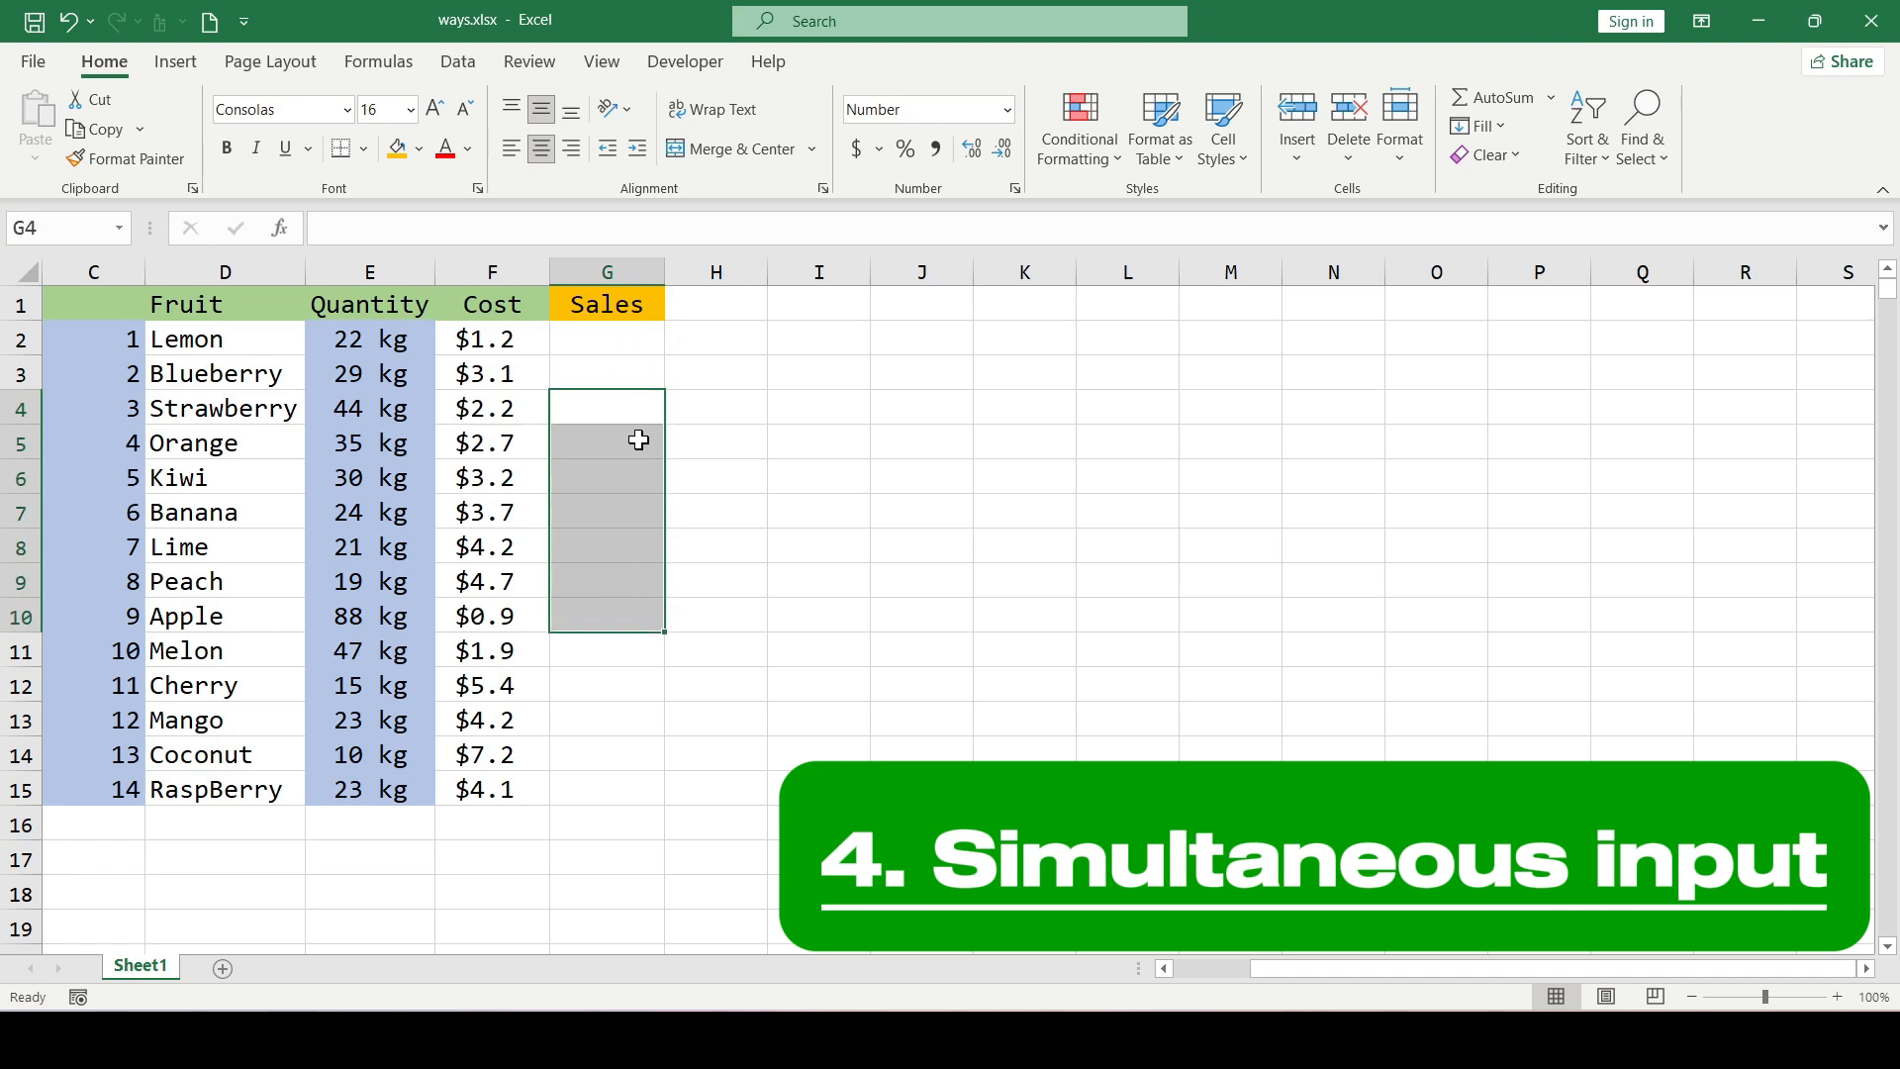
left_click(631, 372)
Select the Sales range G2:G17 and enter the formula =E2*F2 into all selected cells at once.
left_click(606, 337)
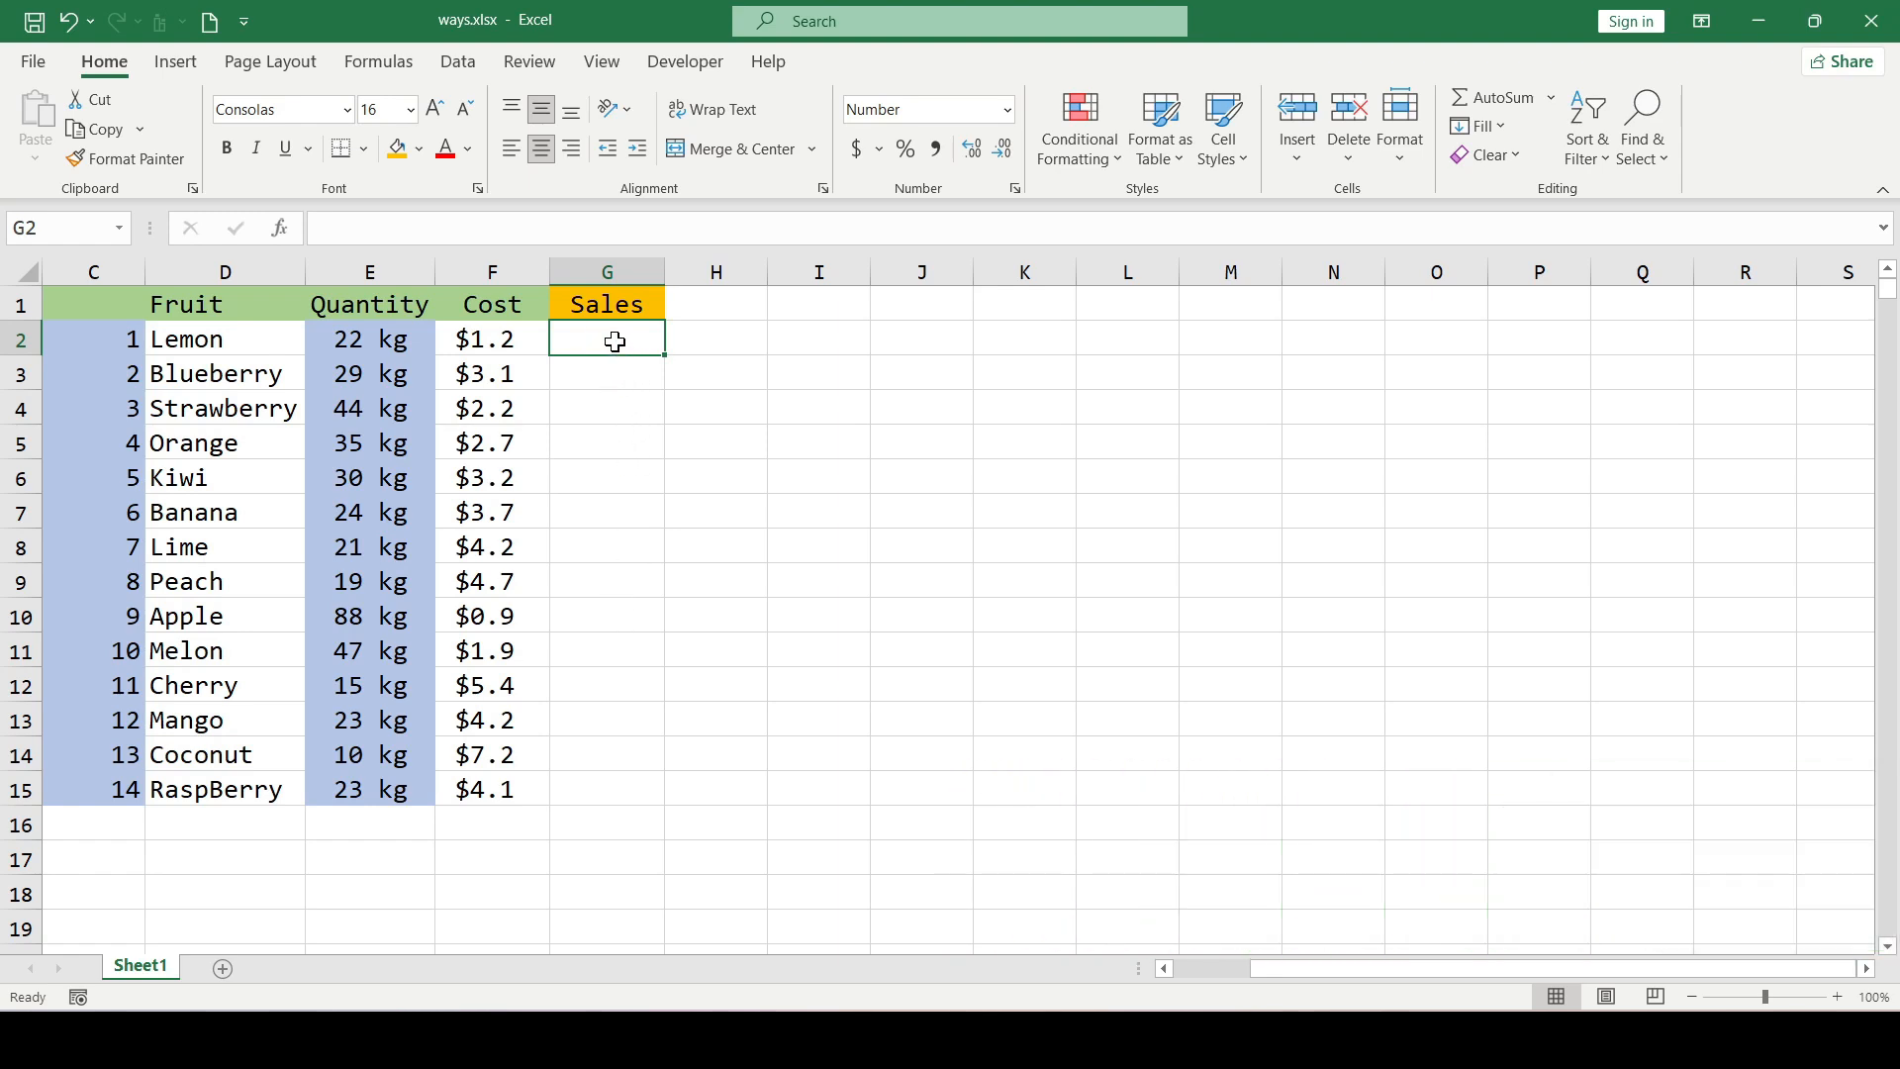
left_click_drag(615, 341, 630, 872)
left_click(626, 347)
key("shift+Down")
key("shift+Down")
key("shift+Down")
key("shift+Down")
key("shift+Down")
key("shift+Down")
key("shift+Down")
key("shift+Down")
key("shift+Down")
key("shift+Down")
key("shift+Down")
key("shift+Down")
key("shift+Down")
key("shift+Down")
key("shift+Down")
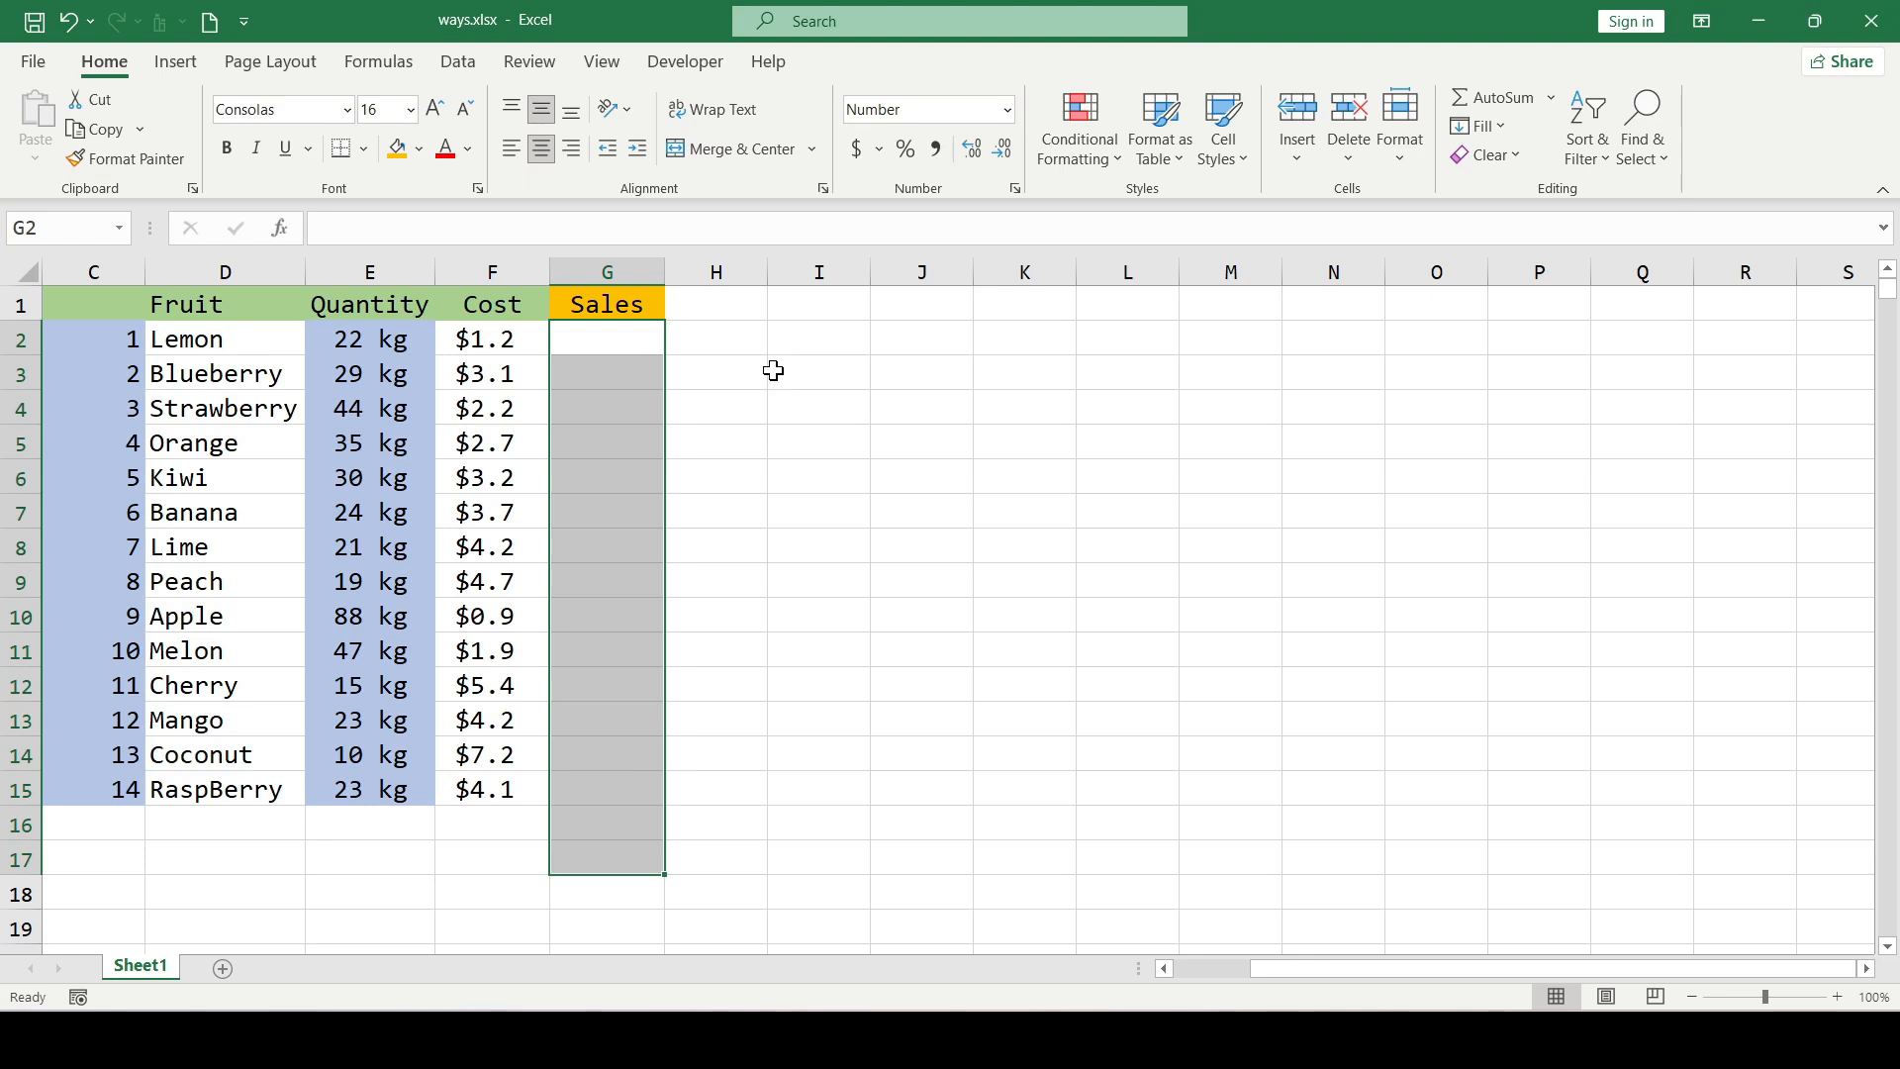
type("=")
left_click(393, 338)
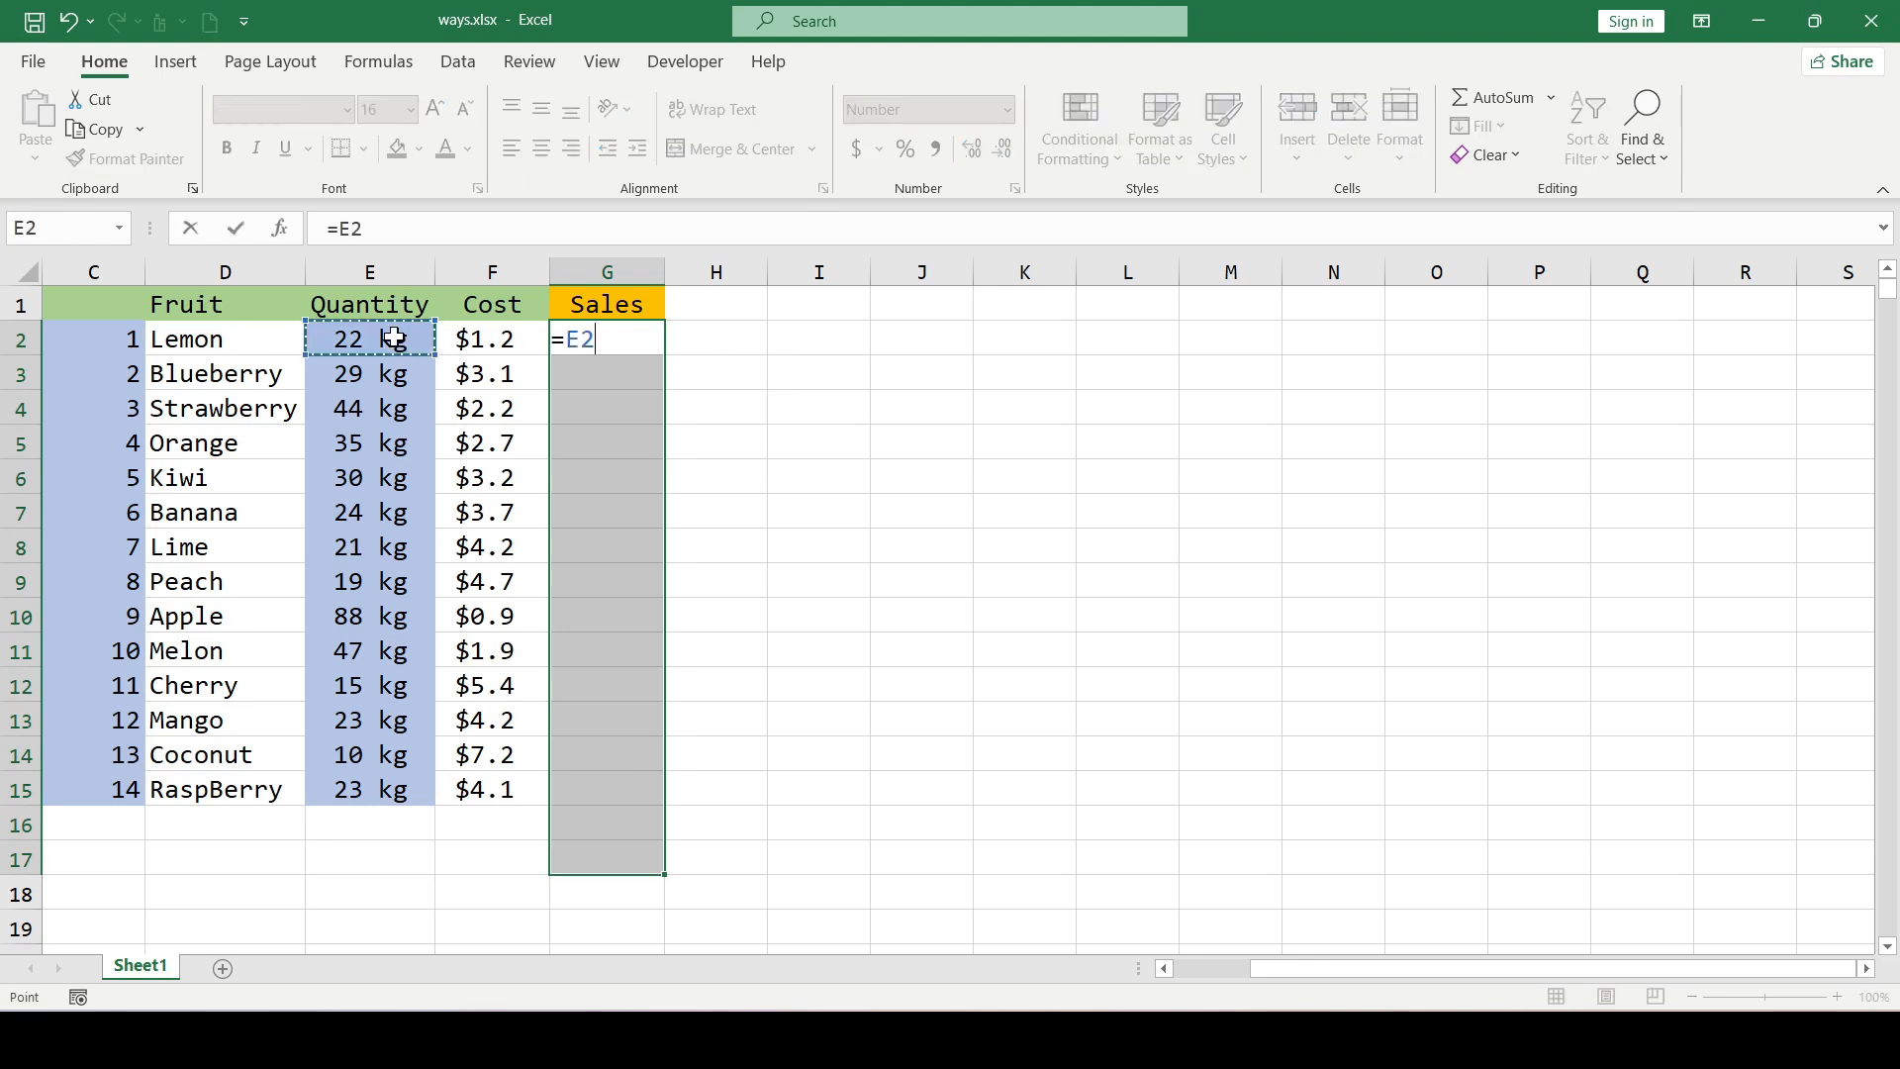
type("*")
left_click(491, 339)
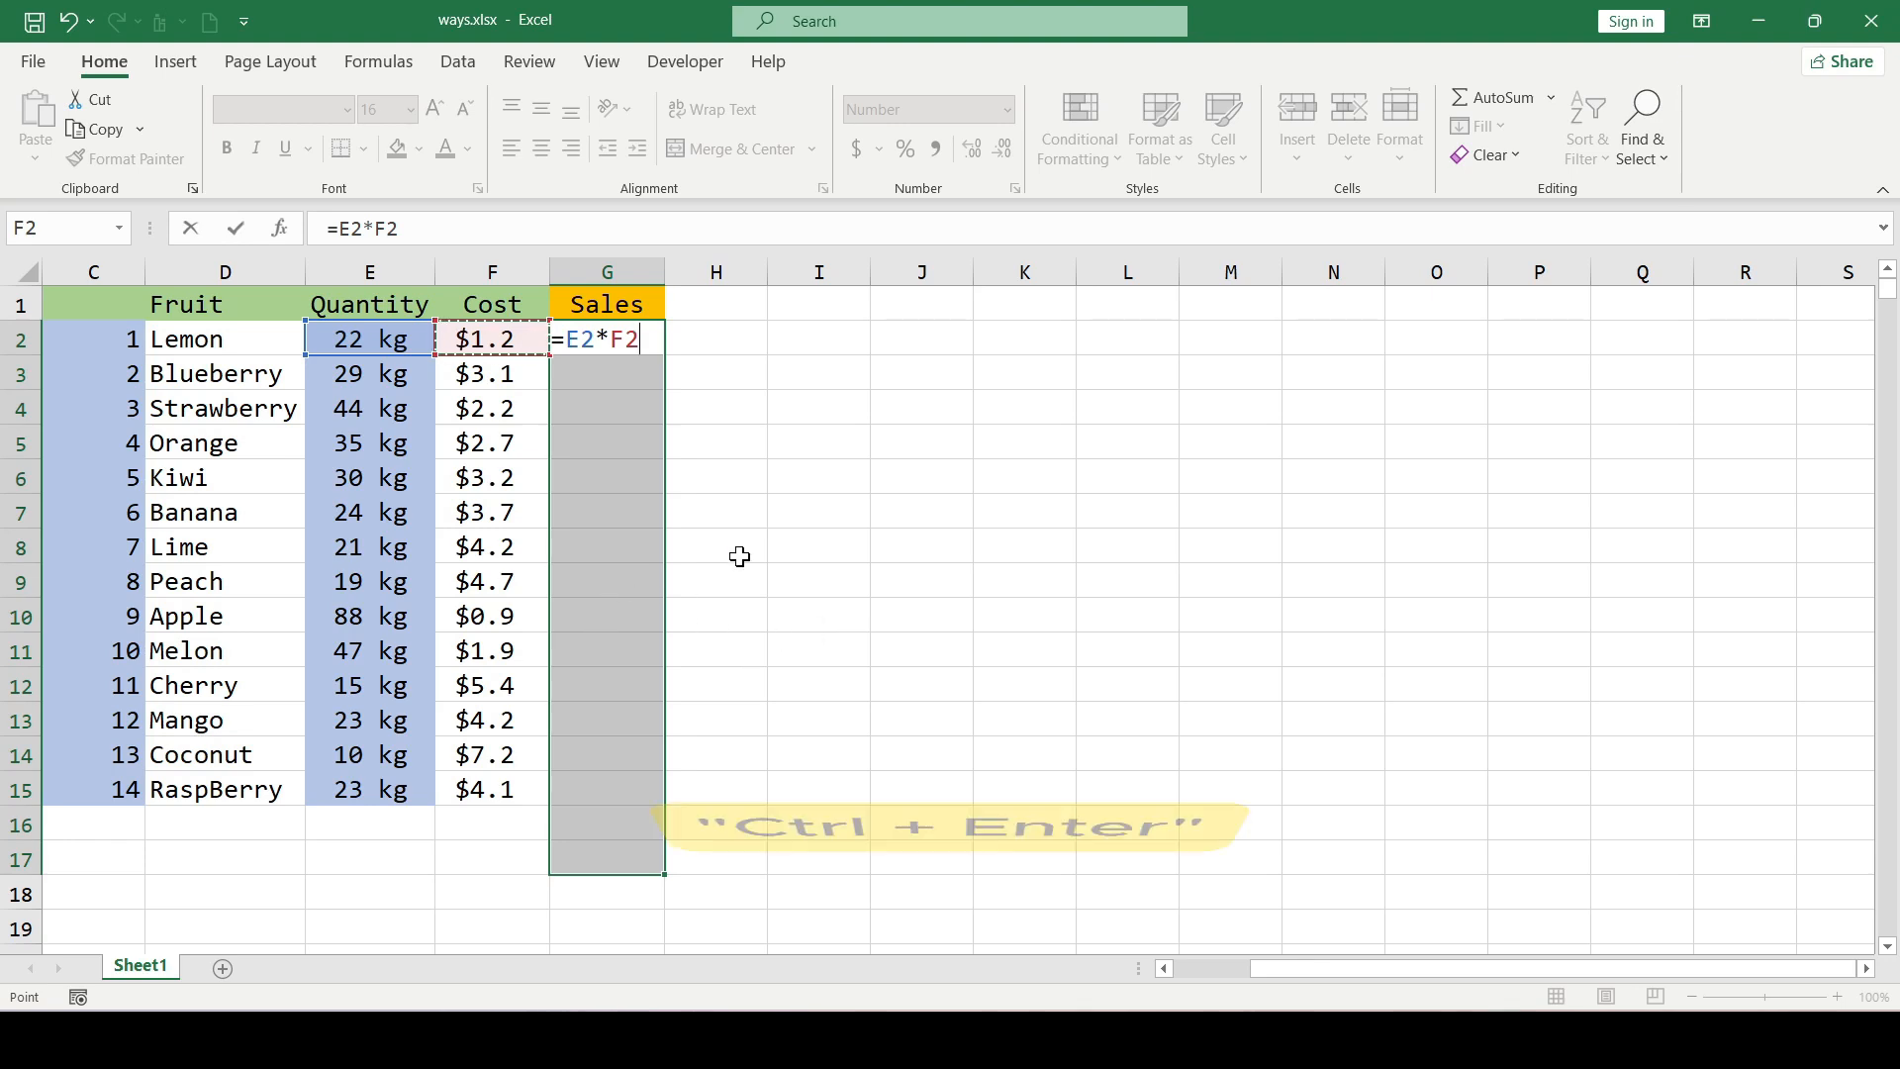
key("ctrl+Return")
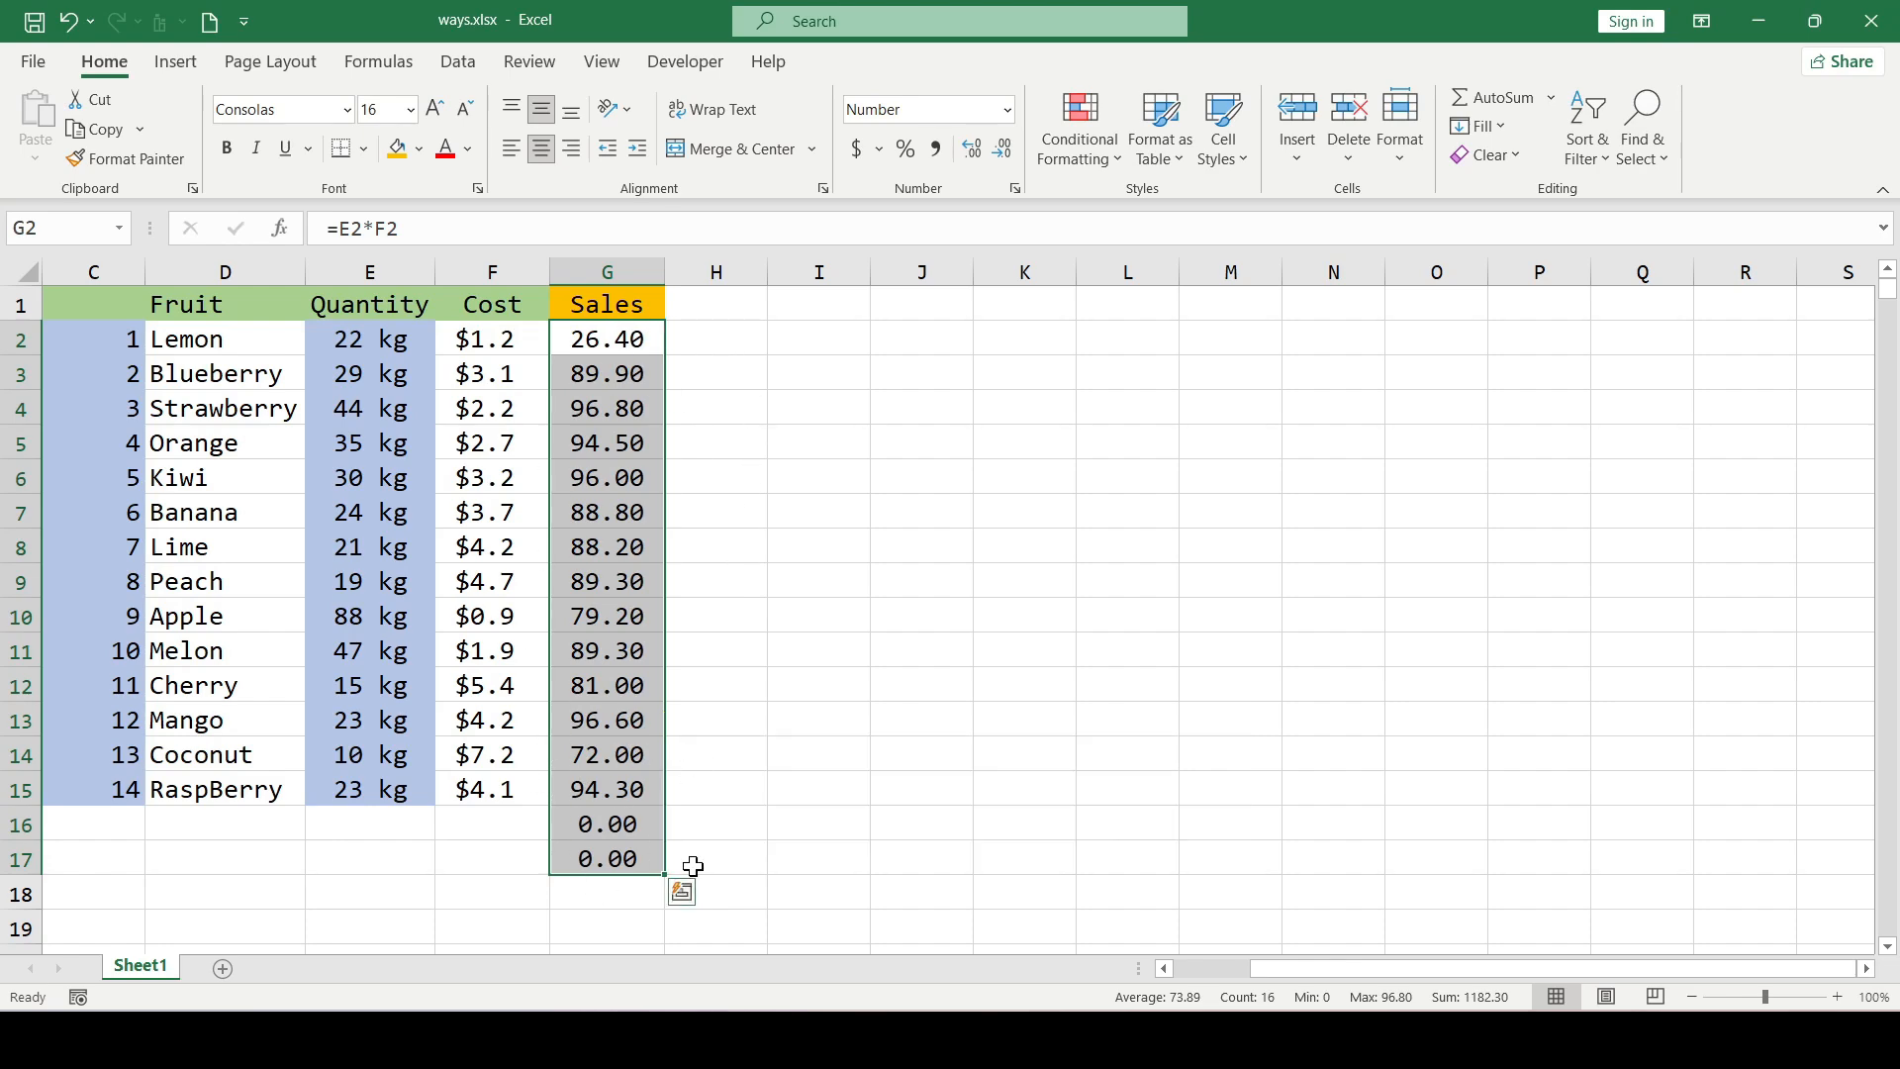
left_click(682, 794)
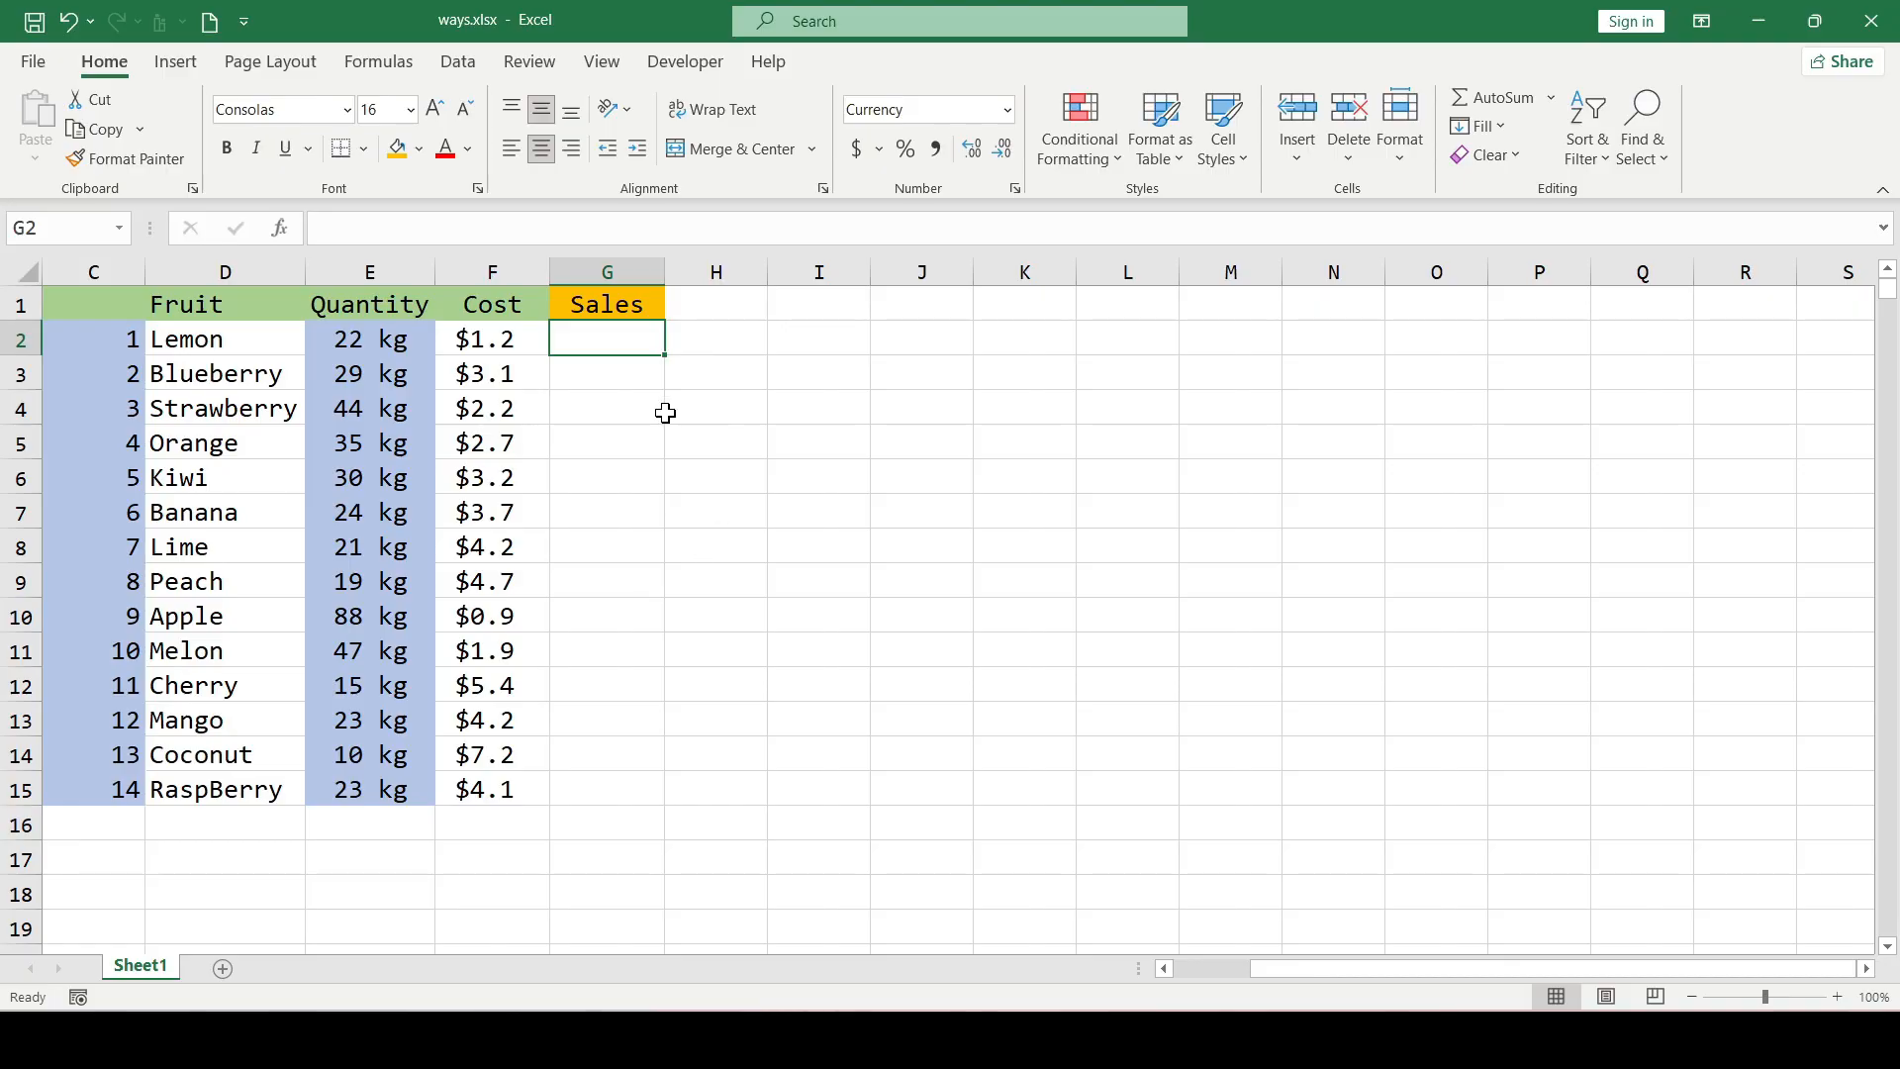
left_click(648, 440)
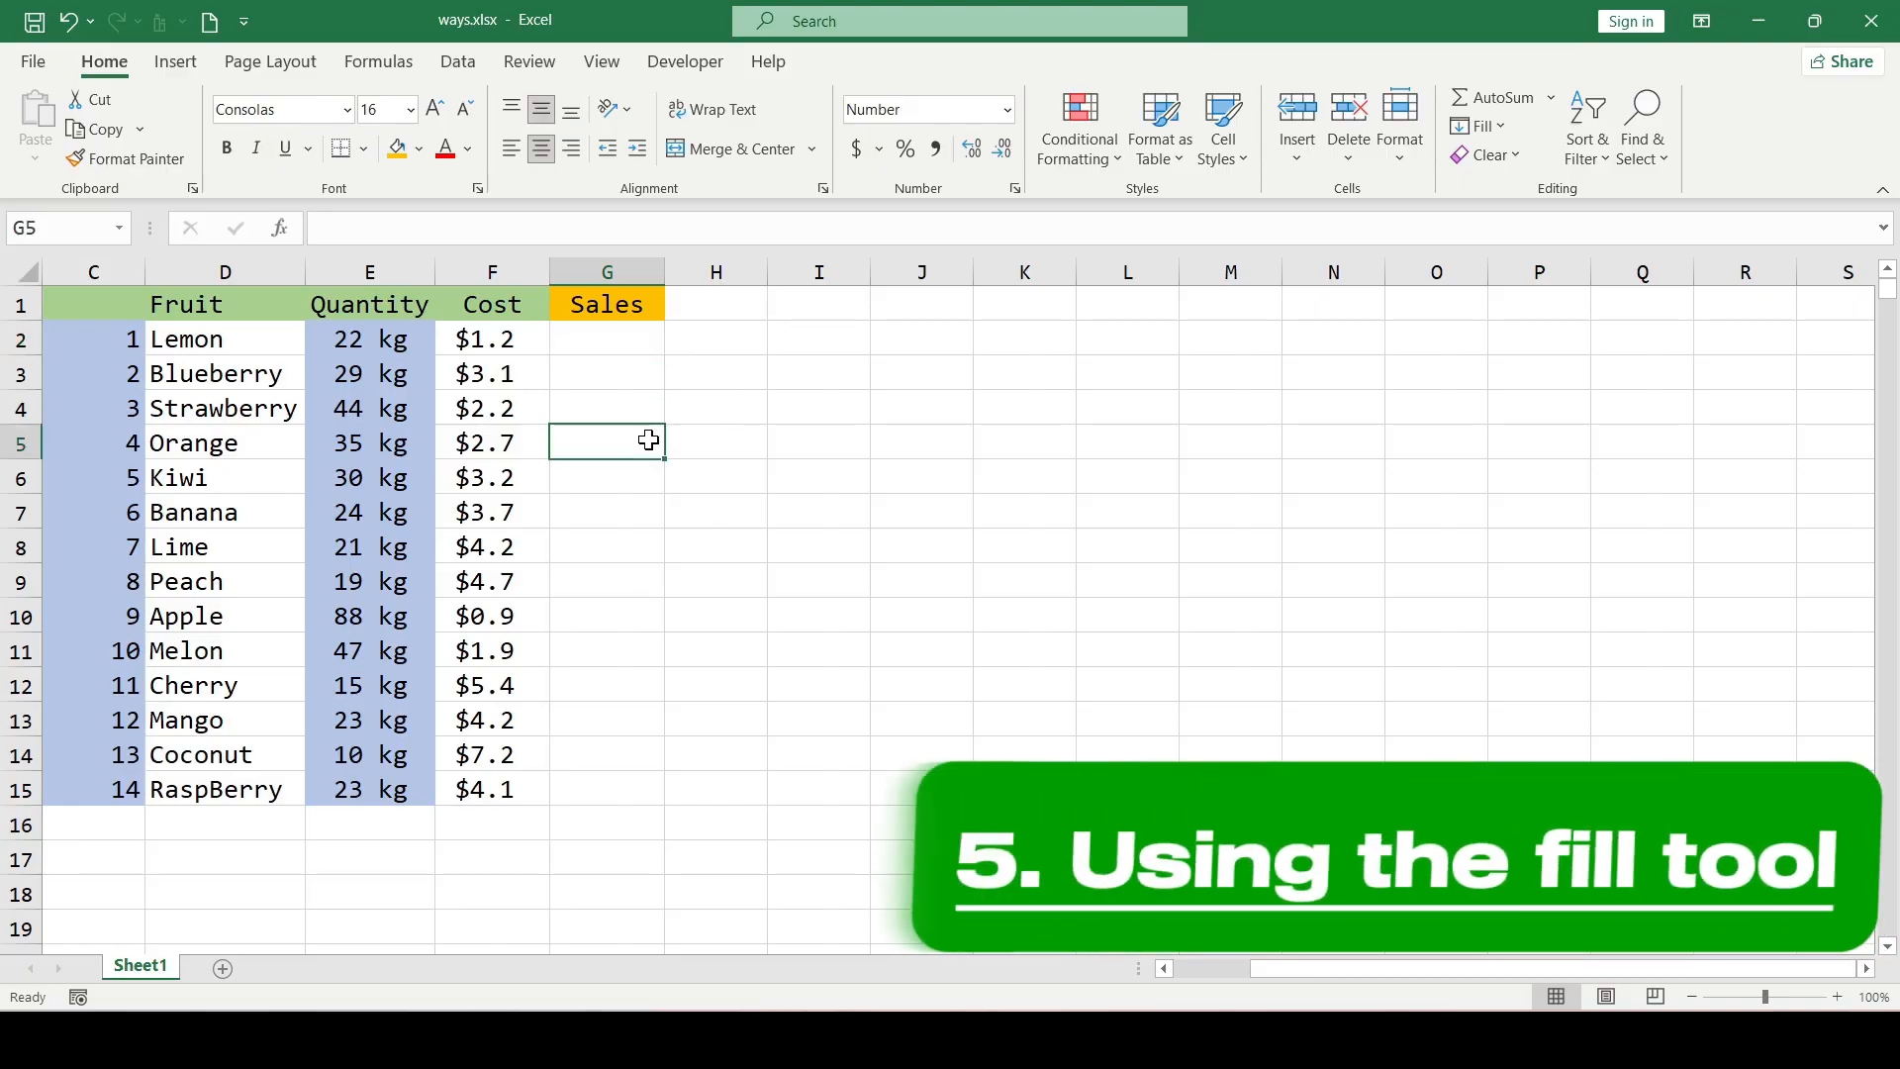
left_click(628, 373)
left_click_drag(614, 323, 606, 791)
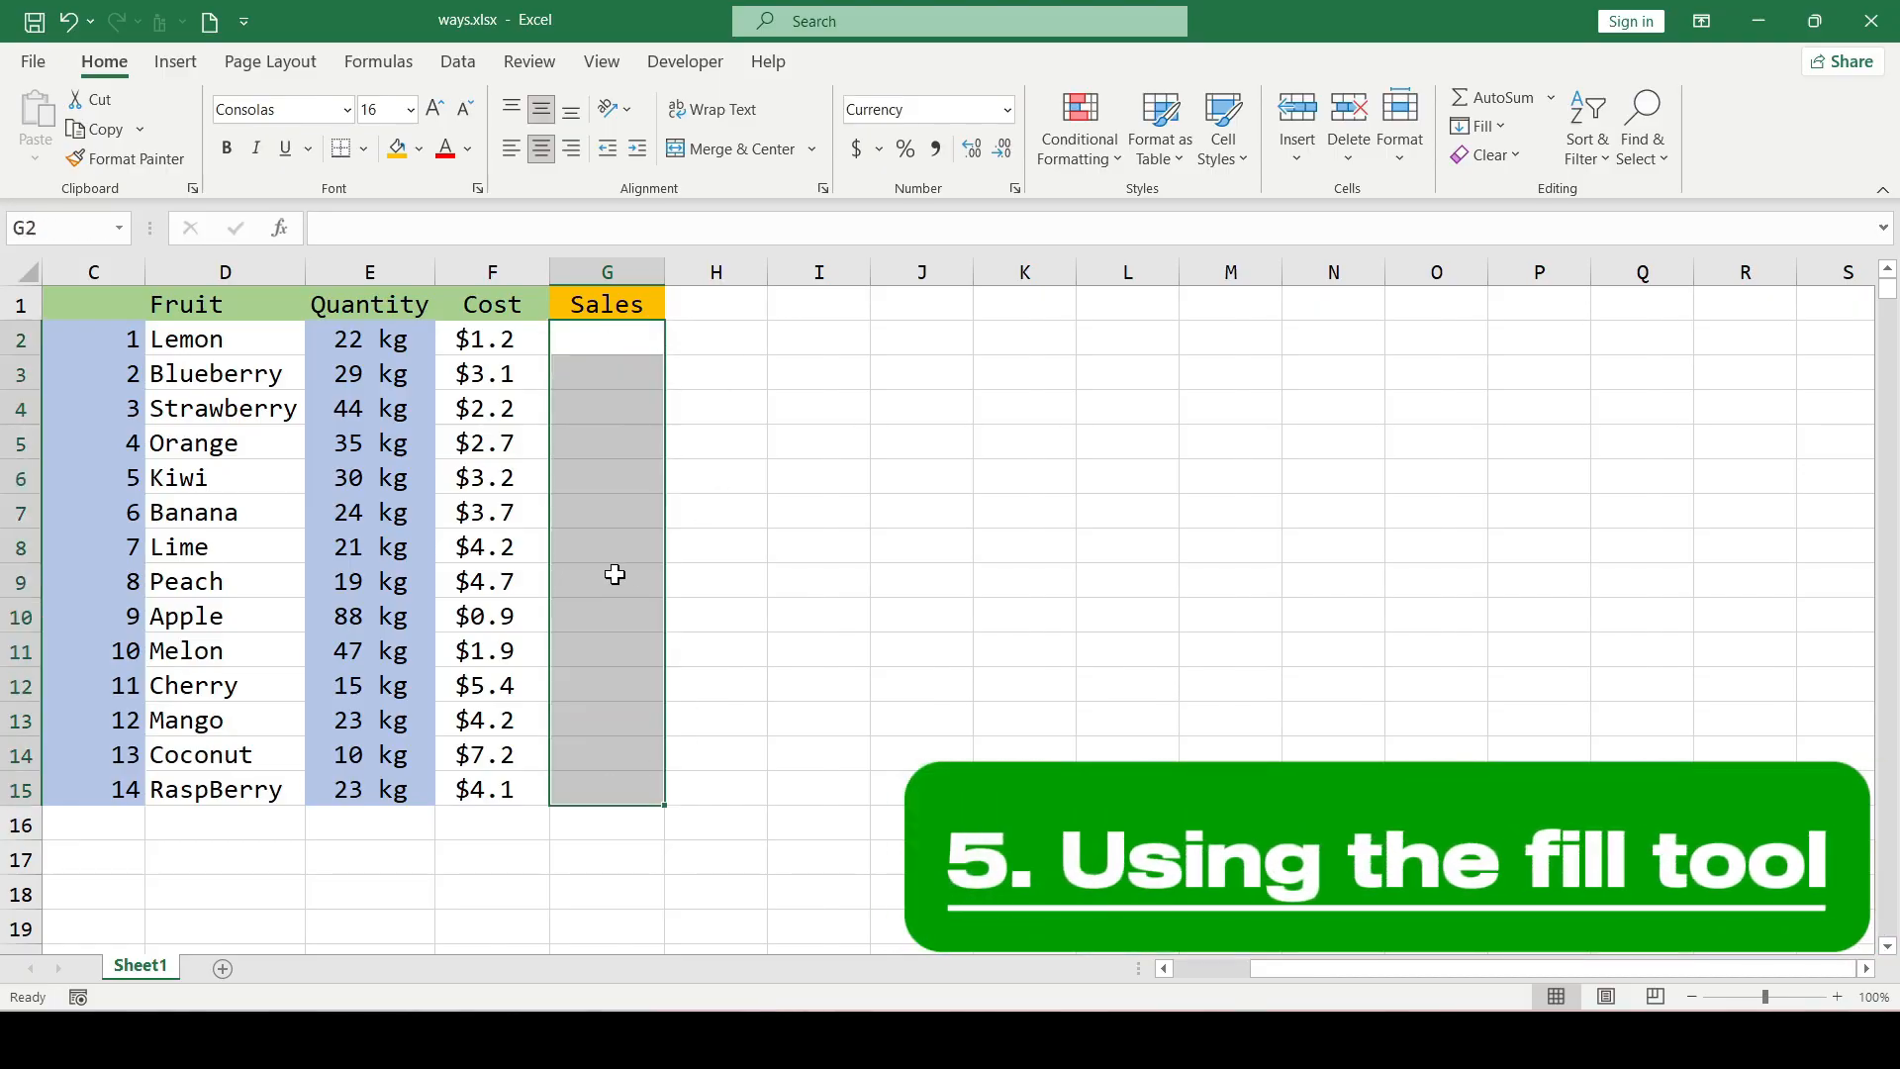
left_click(614, 575)
Enter =E2*F2 in Sales cell G2 to multiply the Lemon row's quantity by its cost.
left_click(621, 340)
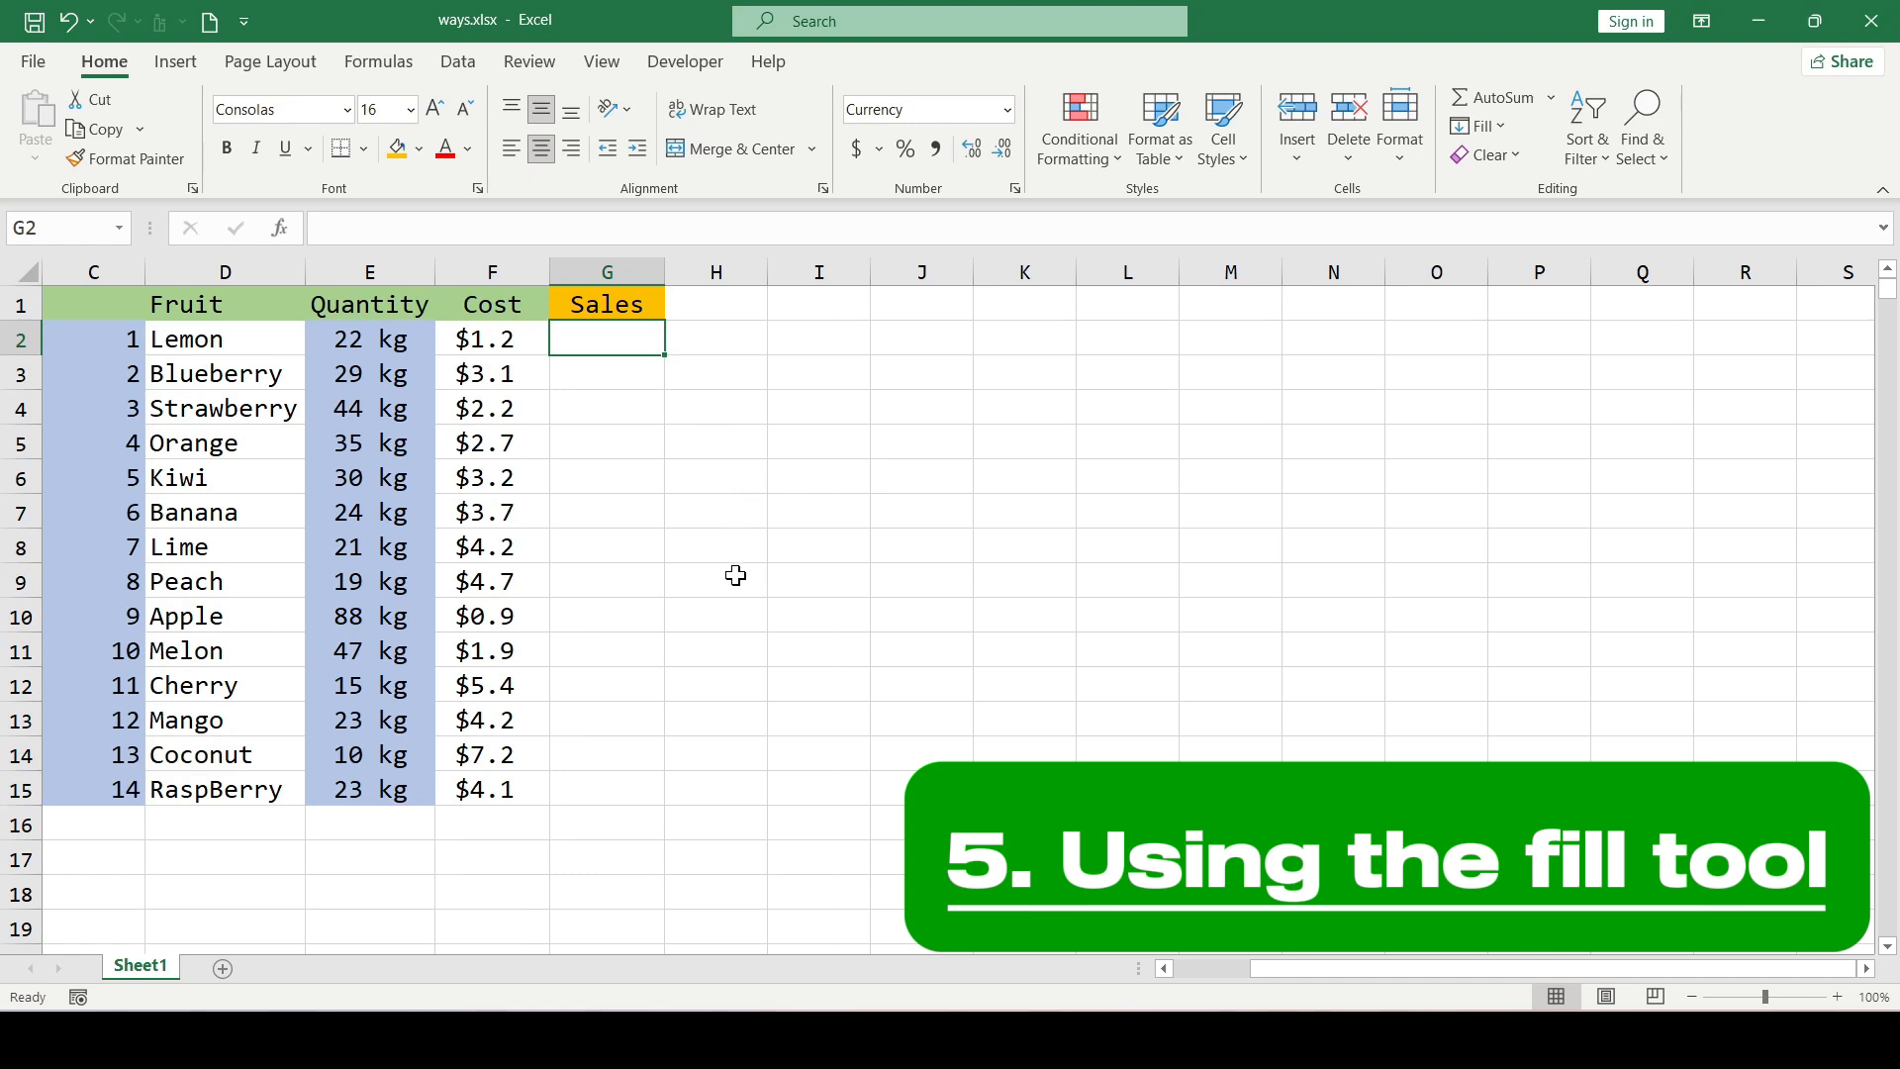
type("=")
left_click(387, 340)
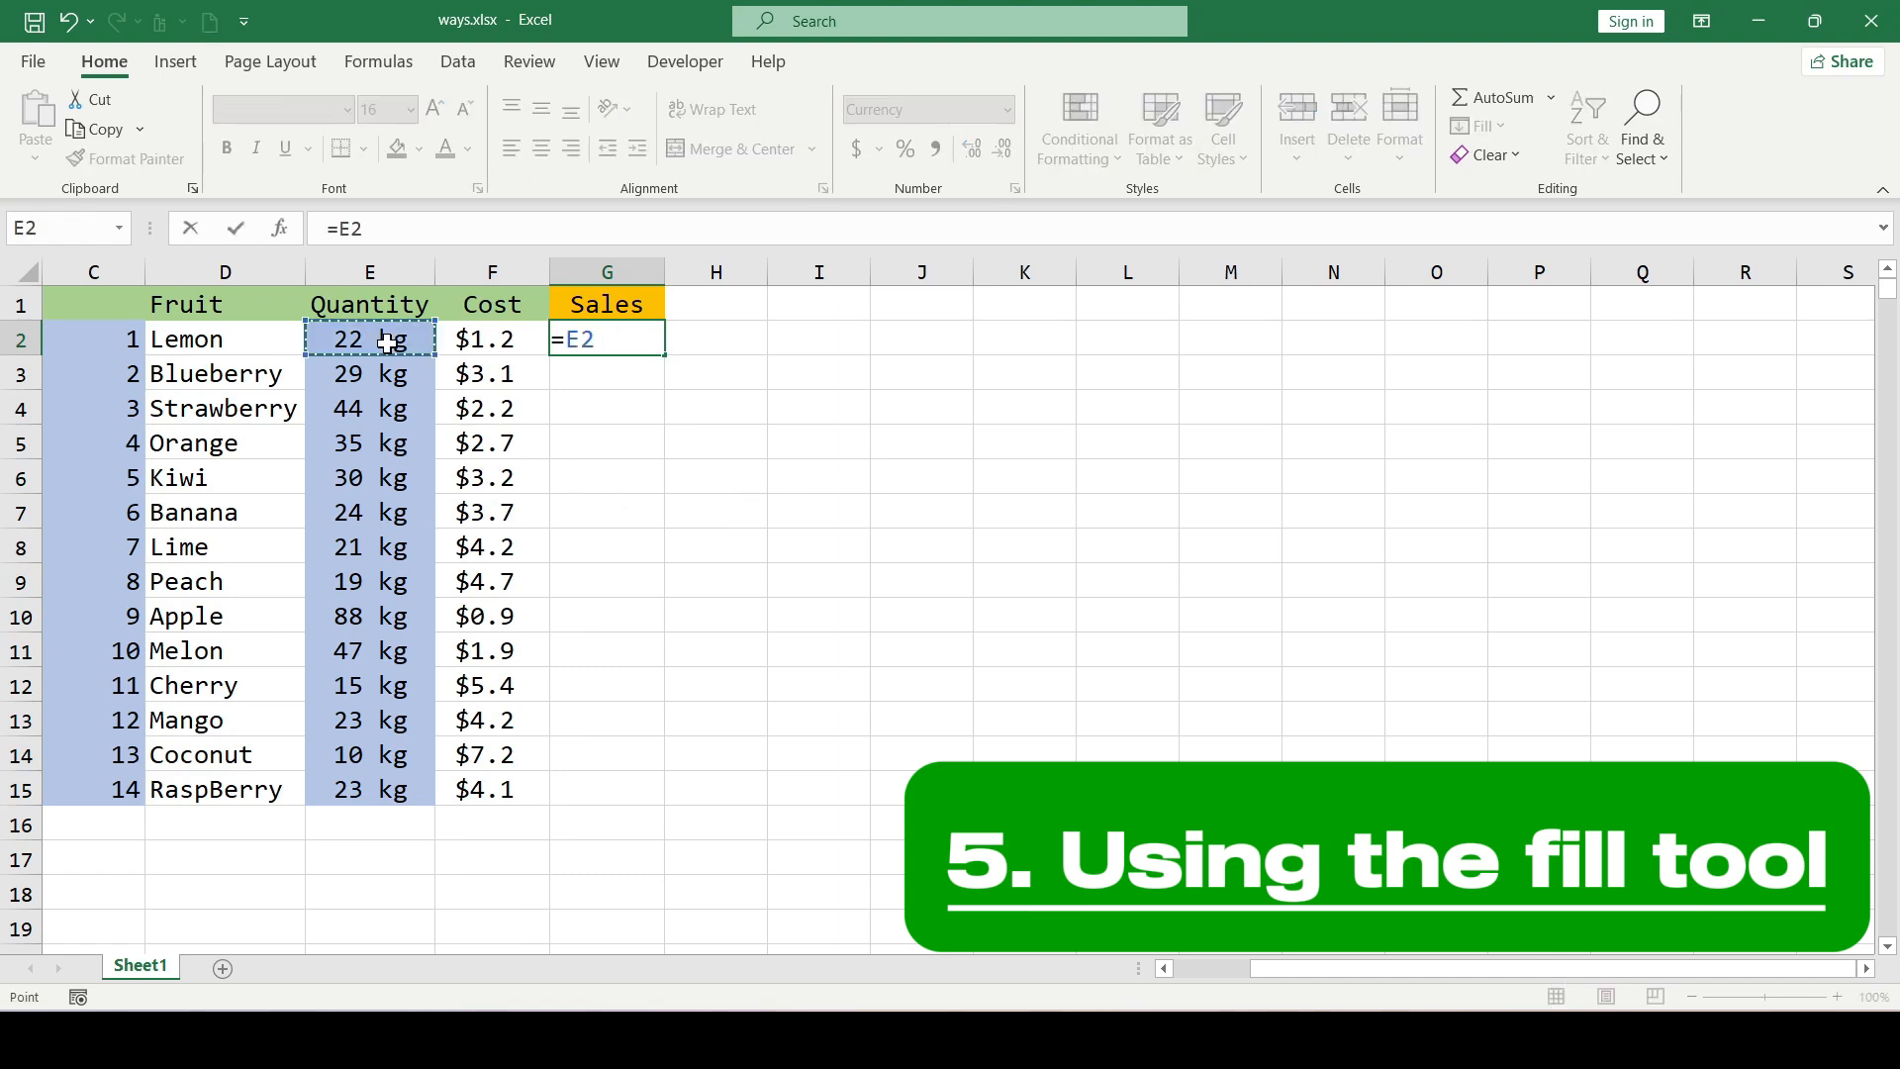
type("*")
left_click(495, 340)
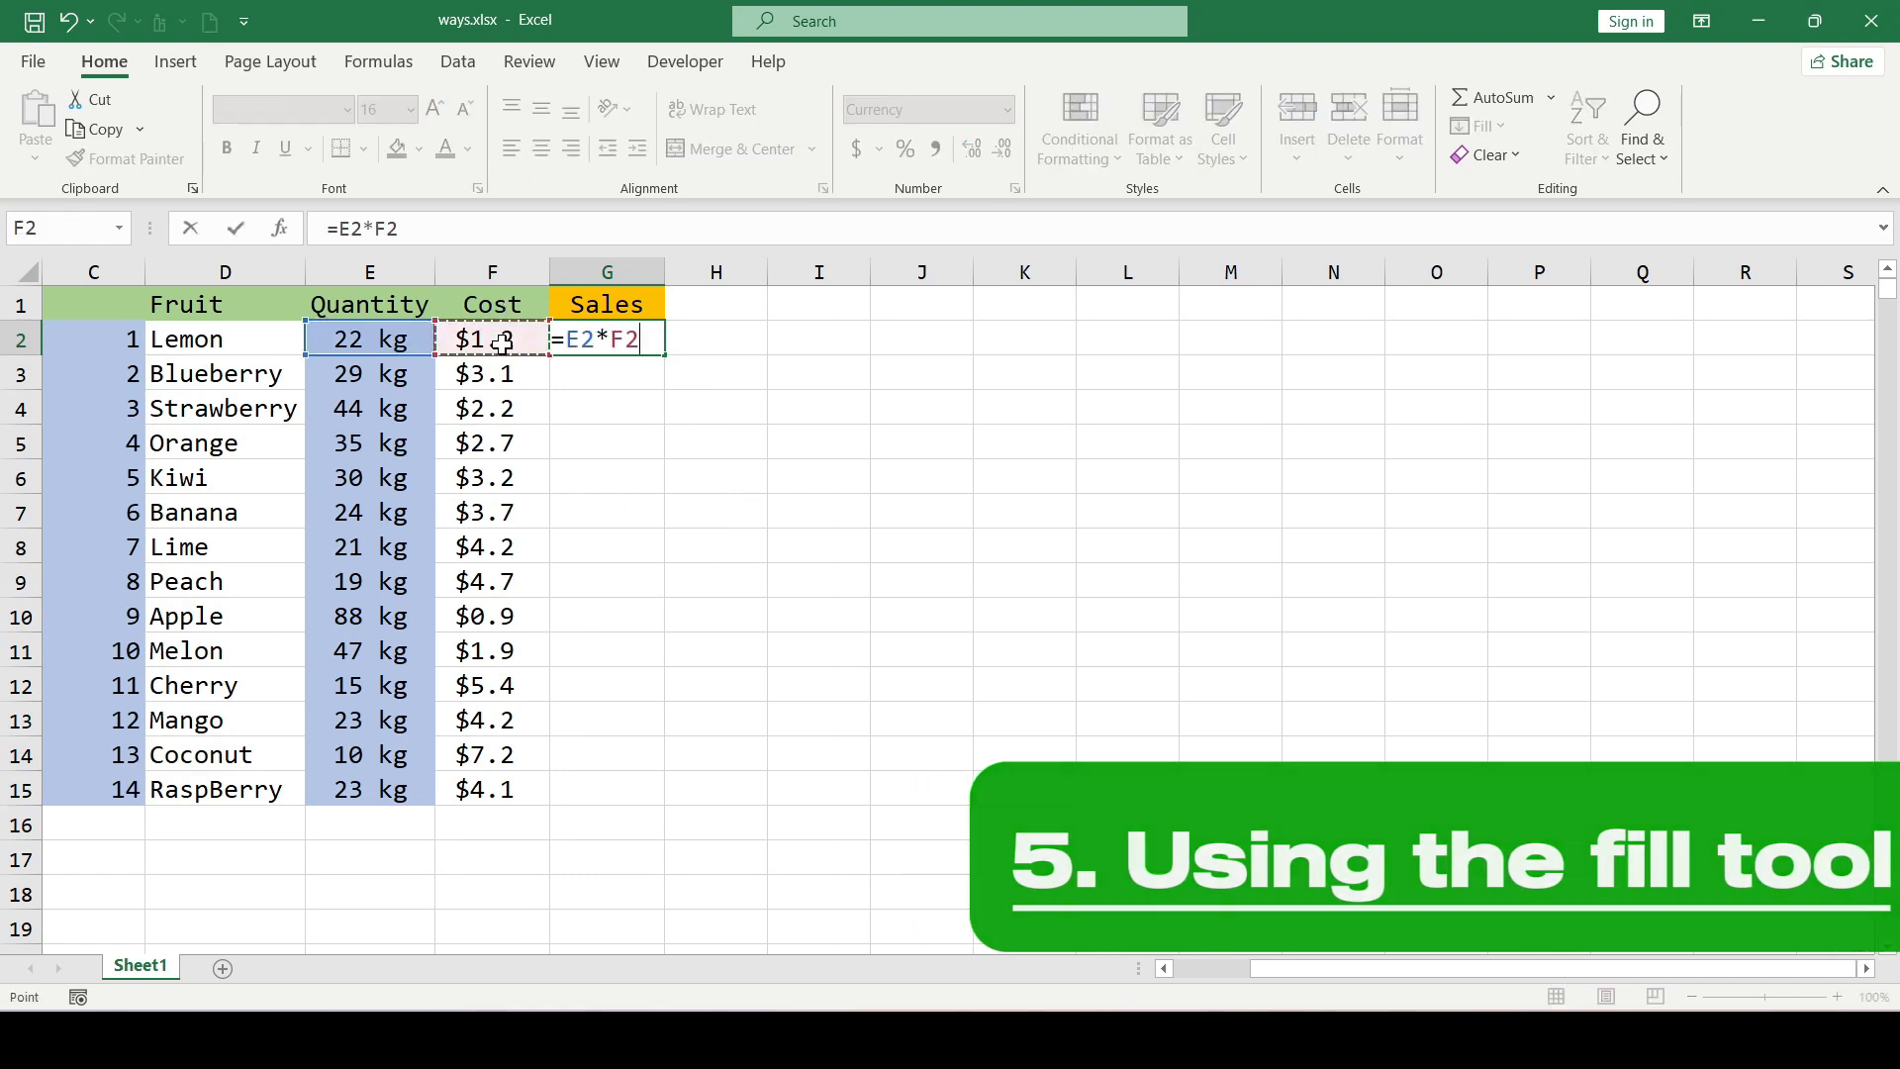
key("Return")
Select G2:G16 in the Sales column and fill the G2 formula down through the range with the Fill tool.
left_click(652, 342)
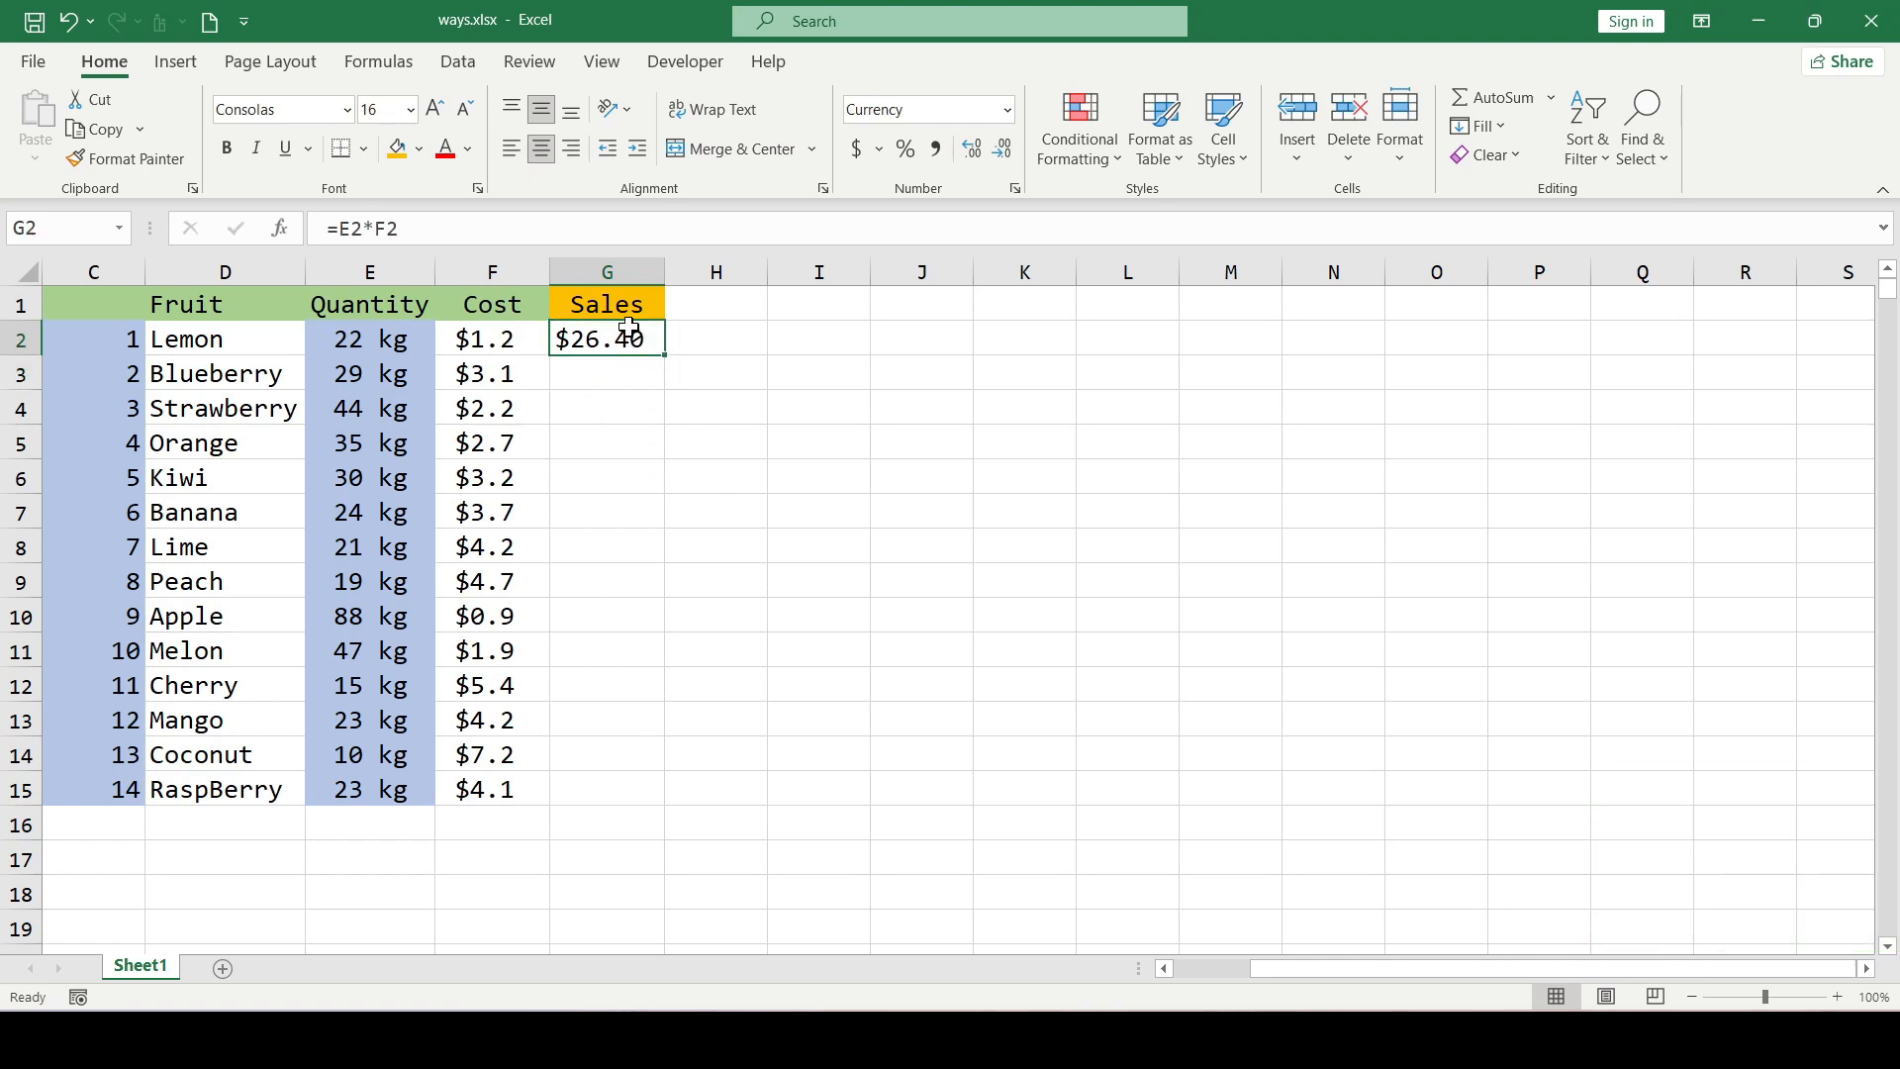
left_click_drag(612, 340, 613, 361)
left_click_drag(614, 363, 615, 792)
left_click(626, 344)
key("shift+Down")
key("shift+Down")
key("shift+Down")
key("shift+Down")
key("shift+Down")
key("shift+Down")
key("shift+Down")
key("shift+Down")
key("shift+Down")
key("shift+Down")
key("shift+Down")
key("shift+Down")
key("shift+Down")
key("shift+Down")
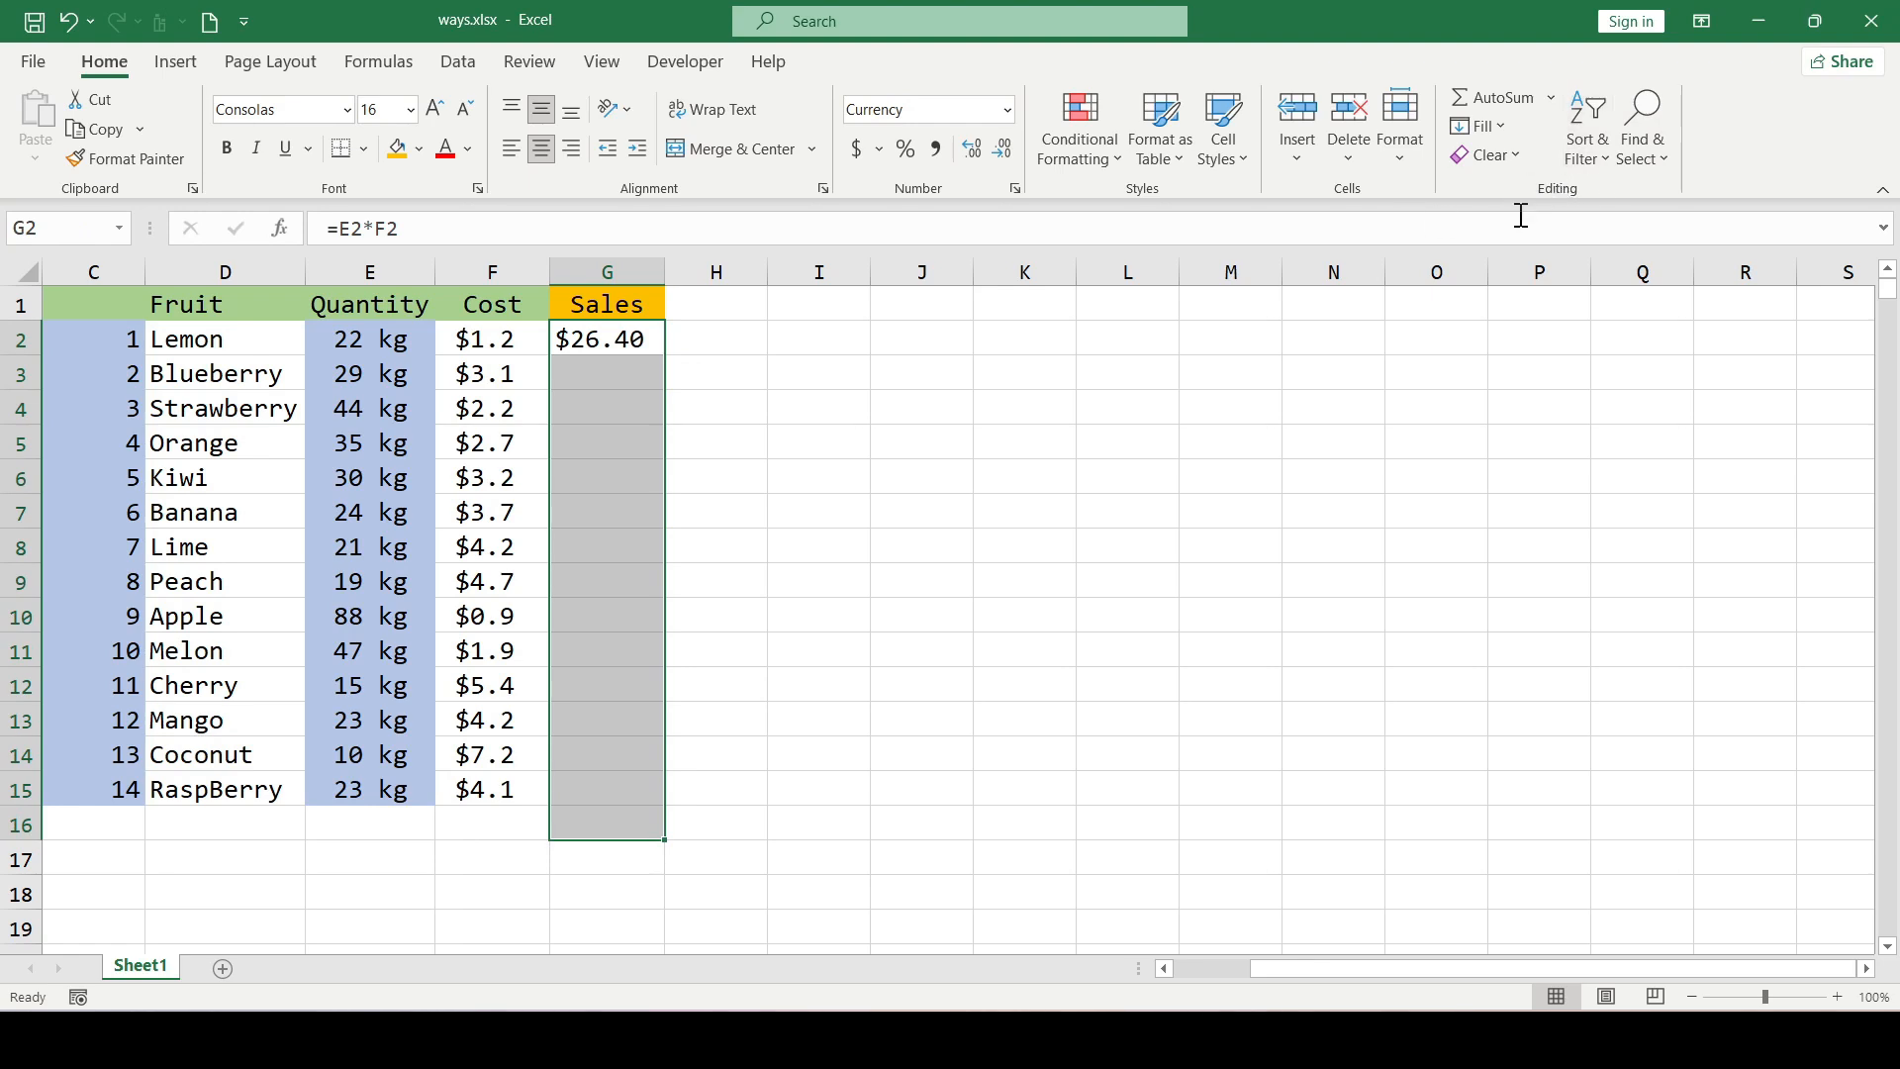
left_click(1503, 133)
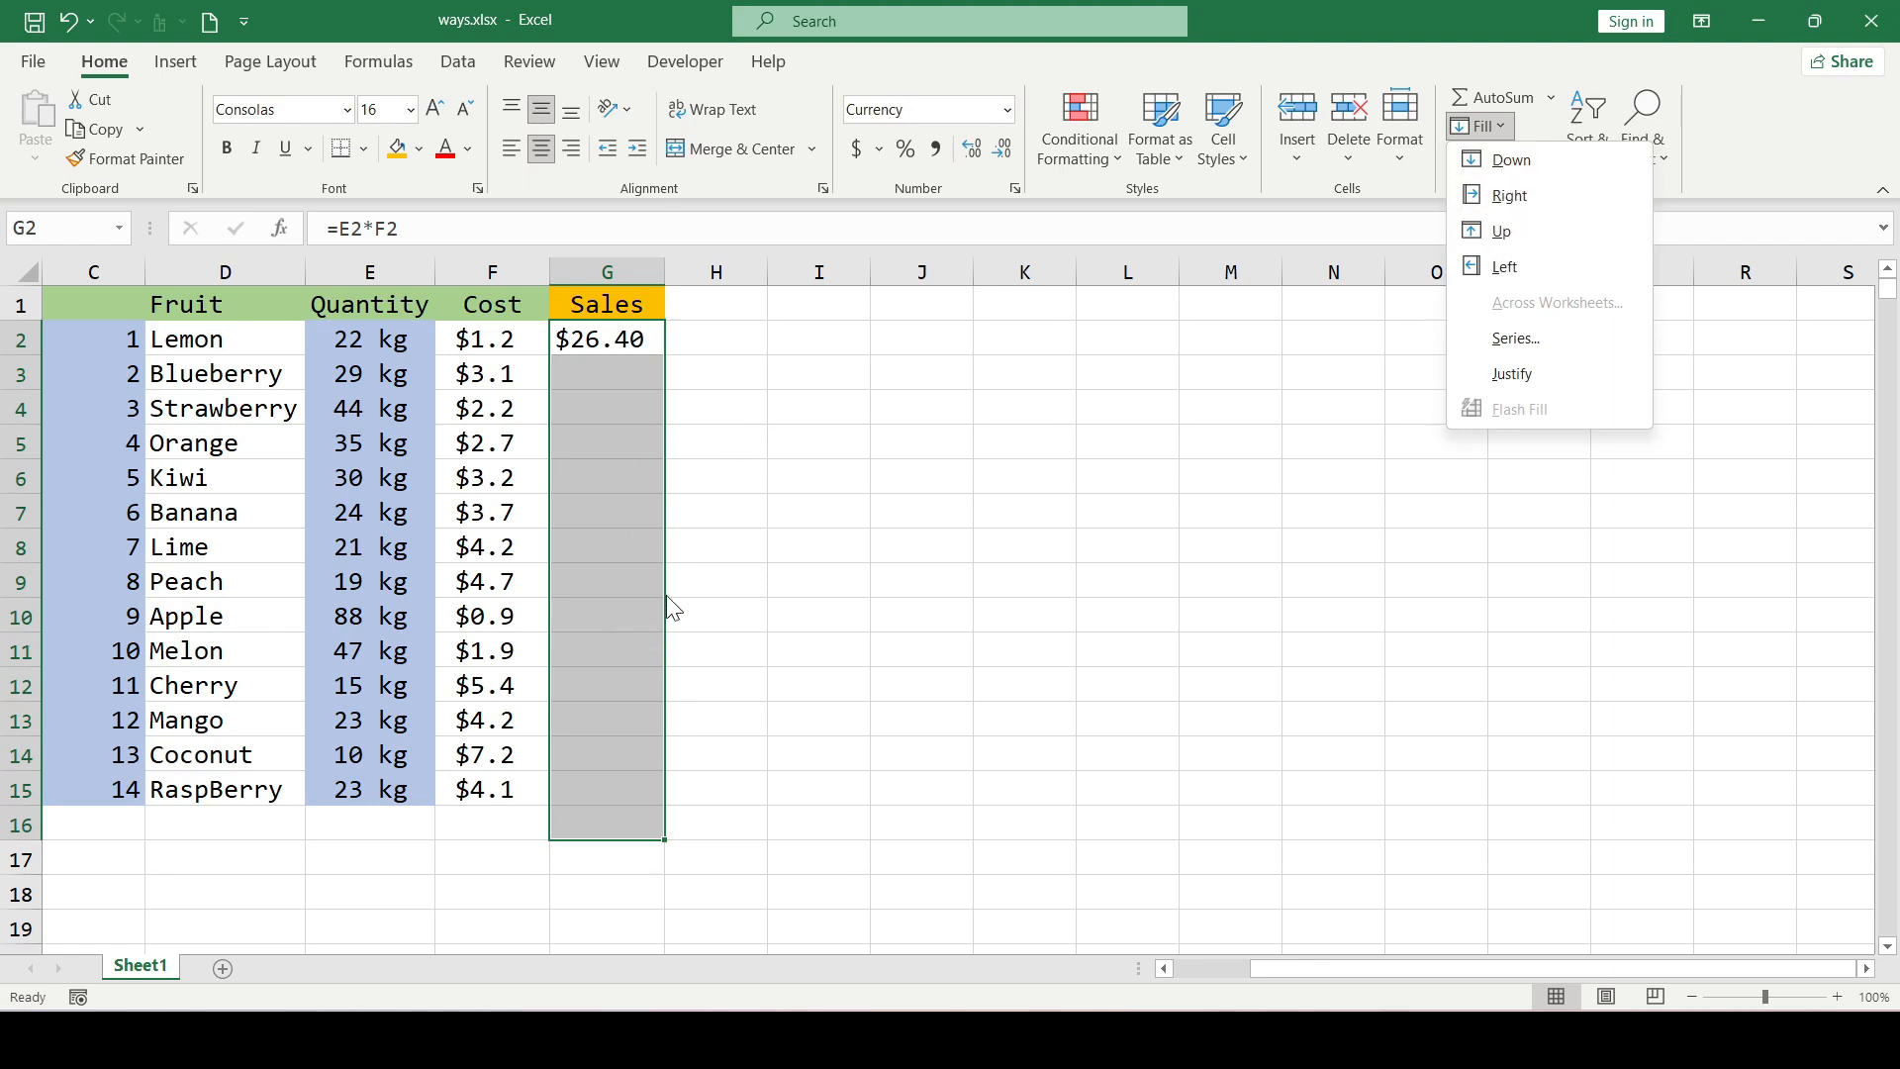
left_click(1512, 162)
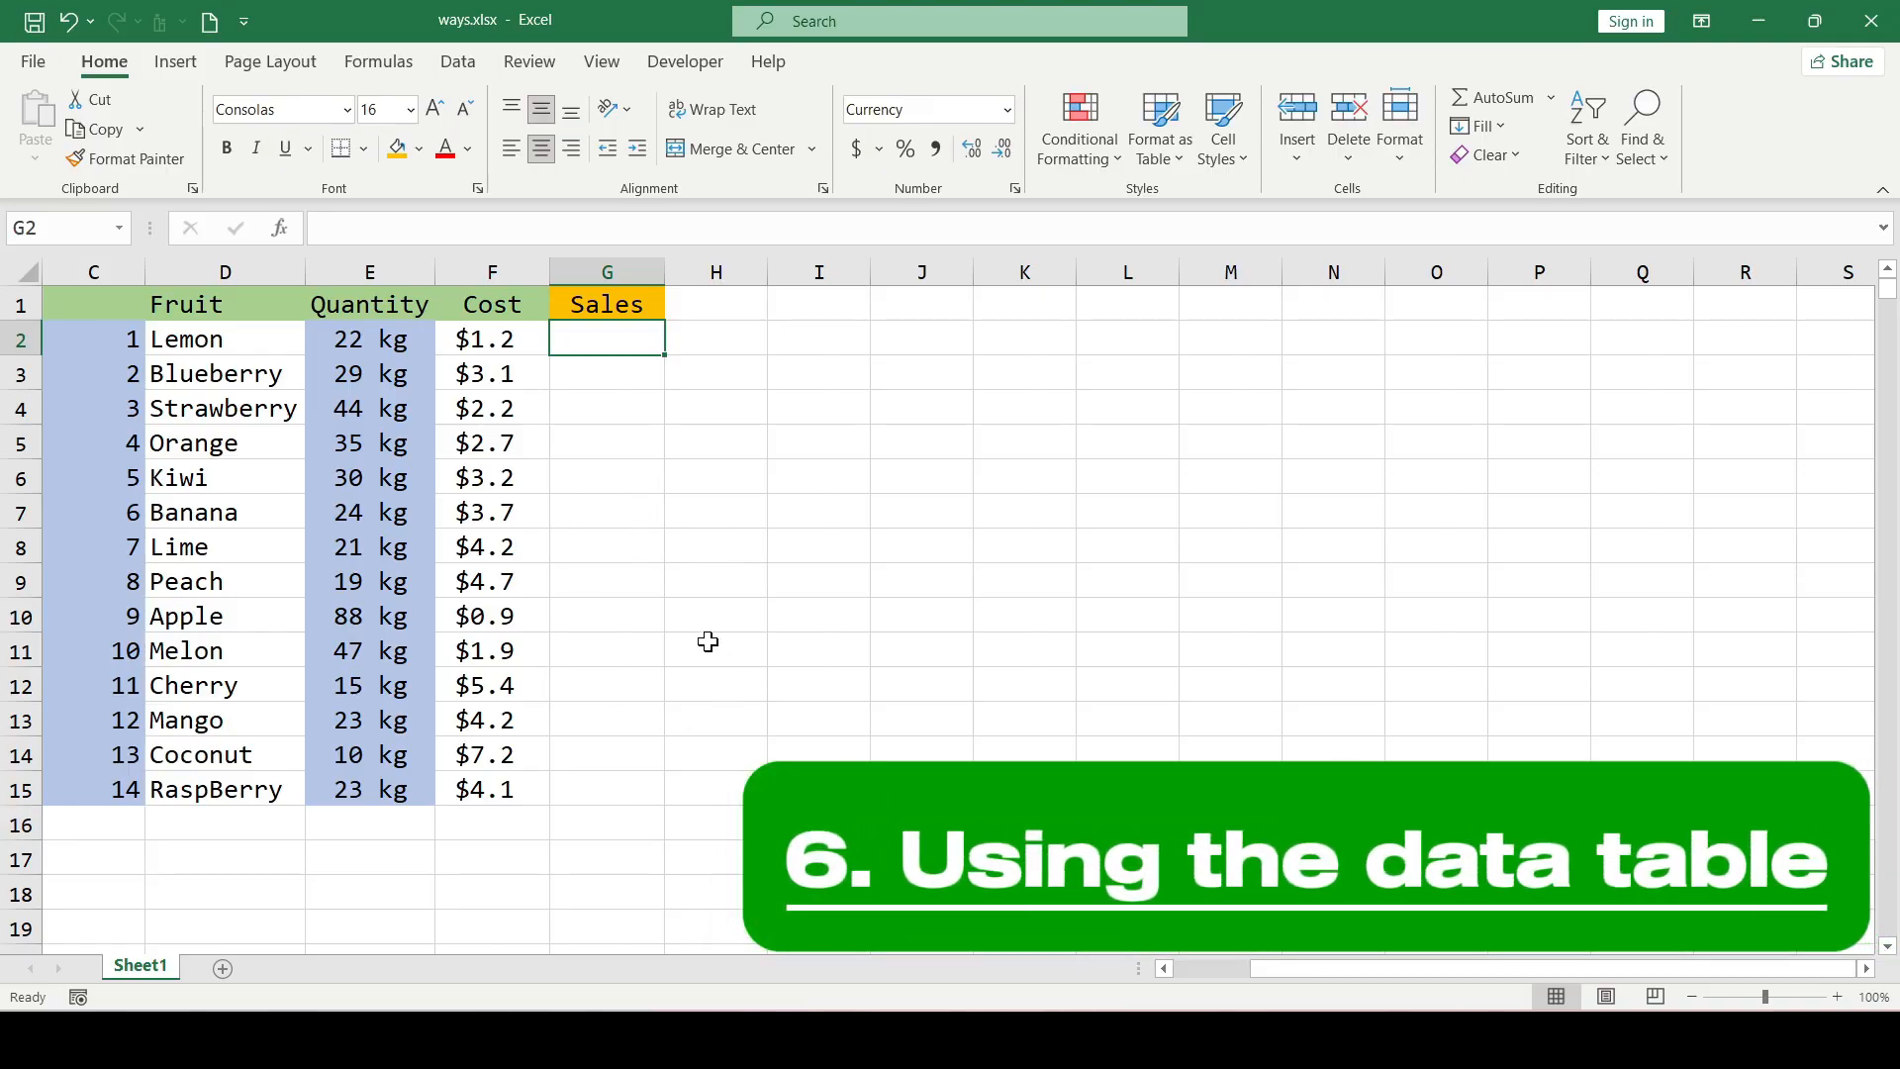
left_click(607, 591)
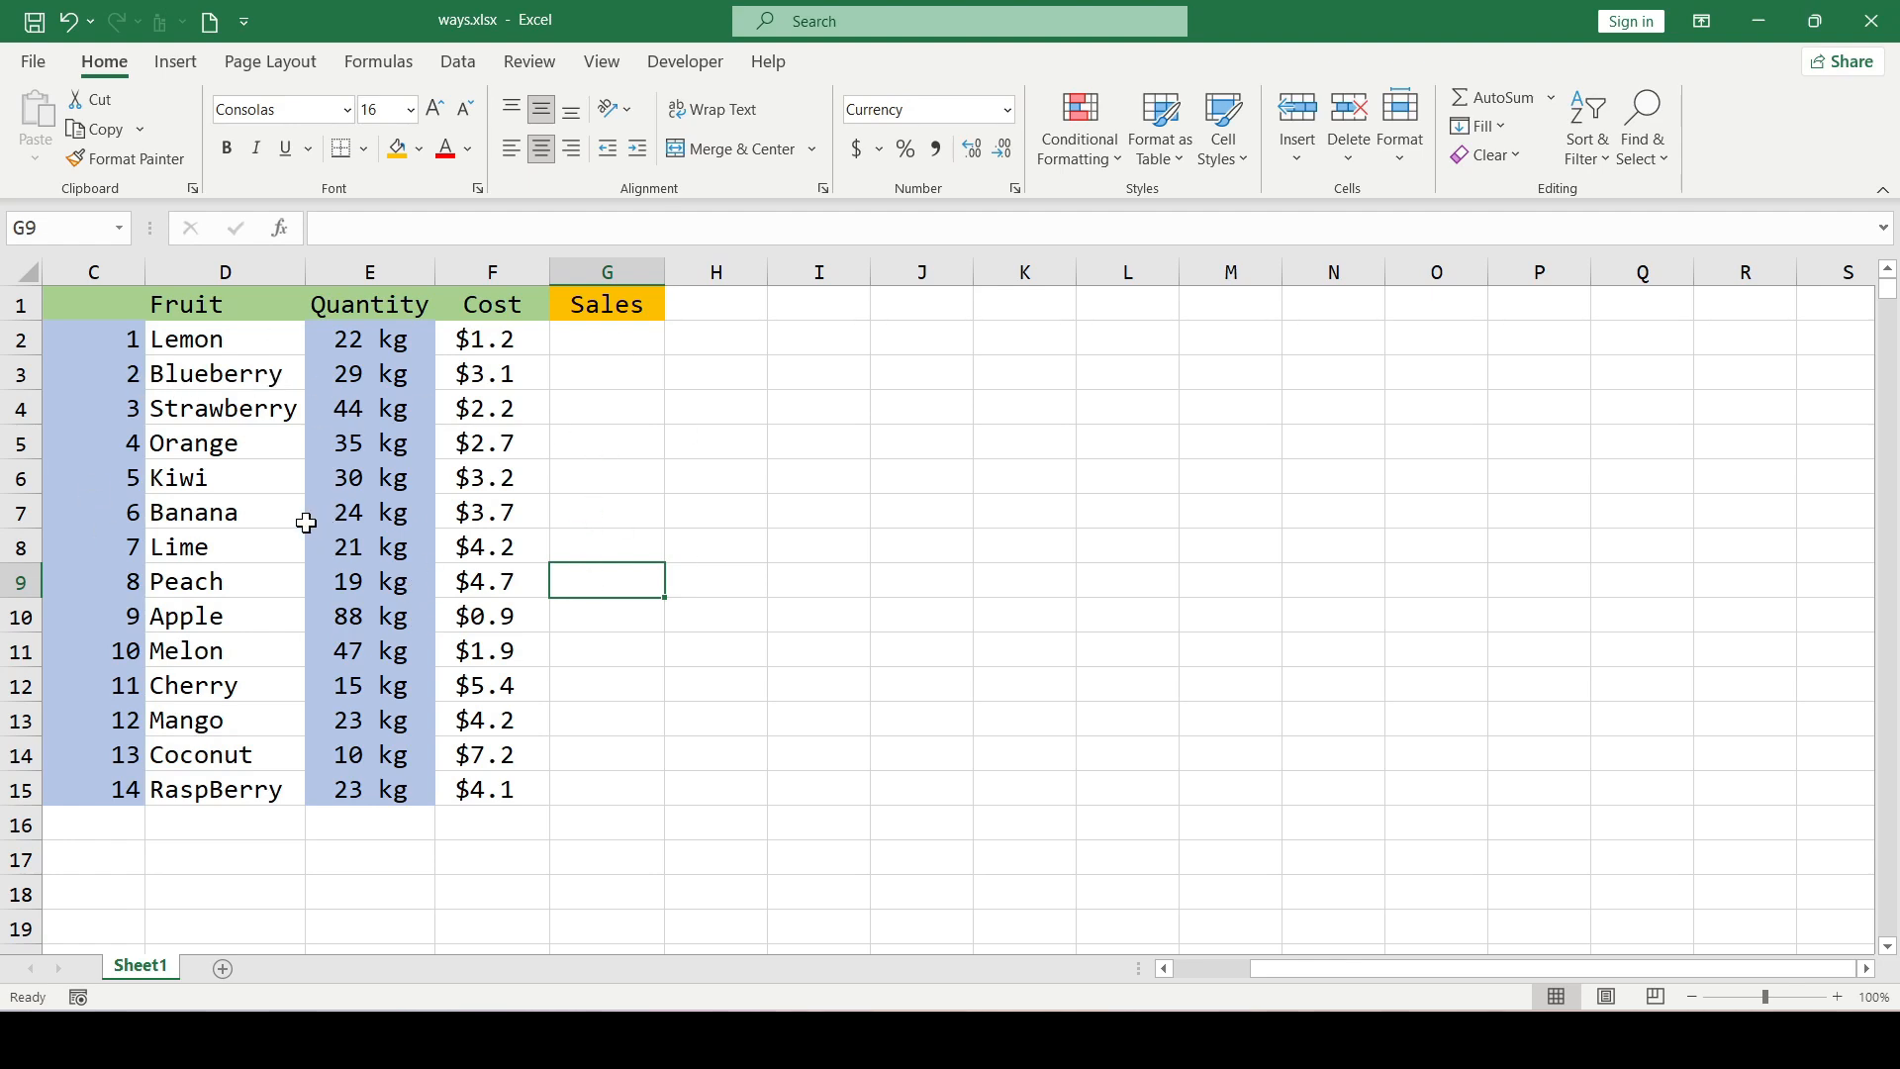
left_click(377, 525)
left_click(286, 510)
left_click(326, 445)
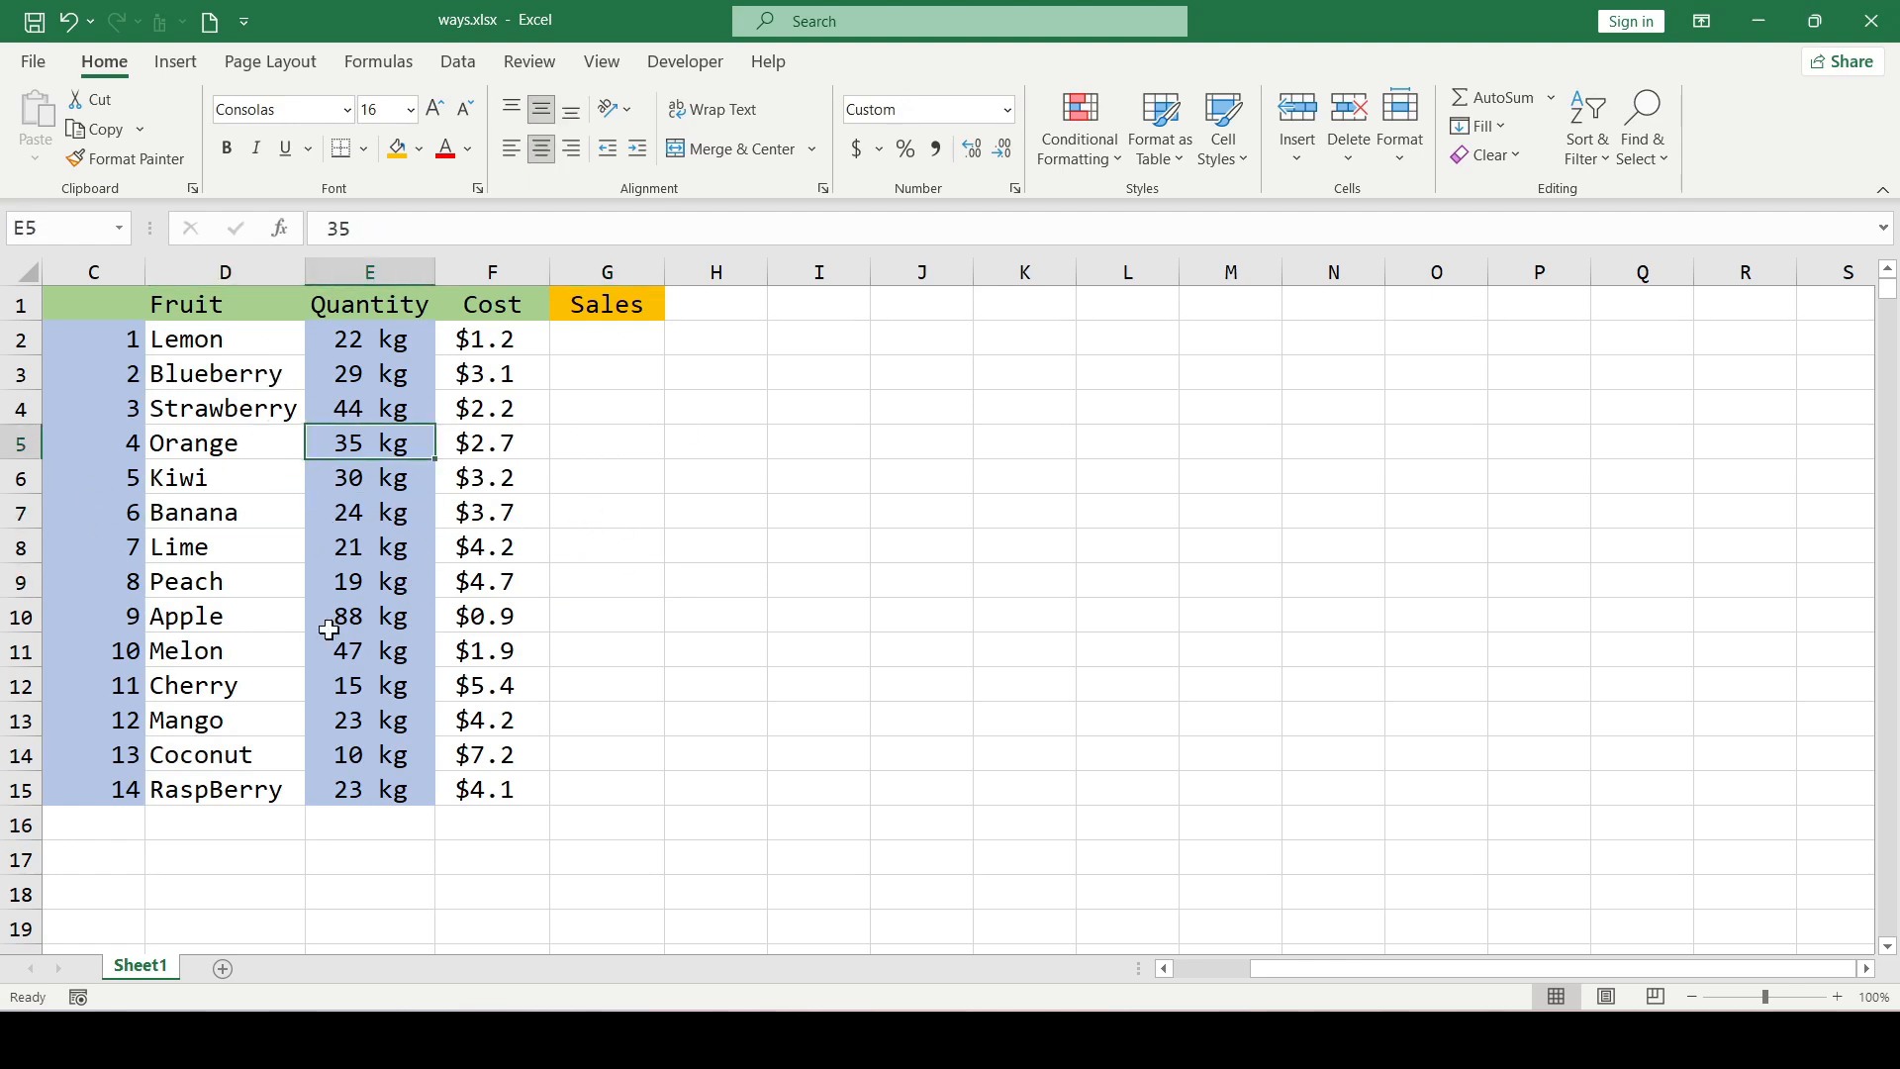
left_click(322, 614)
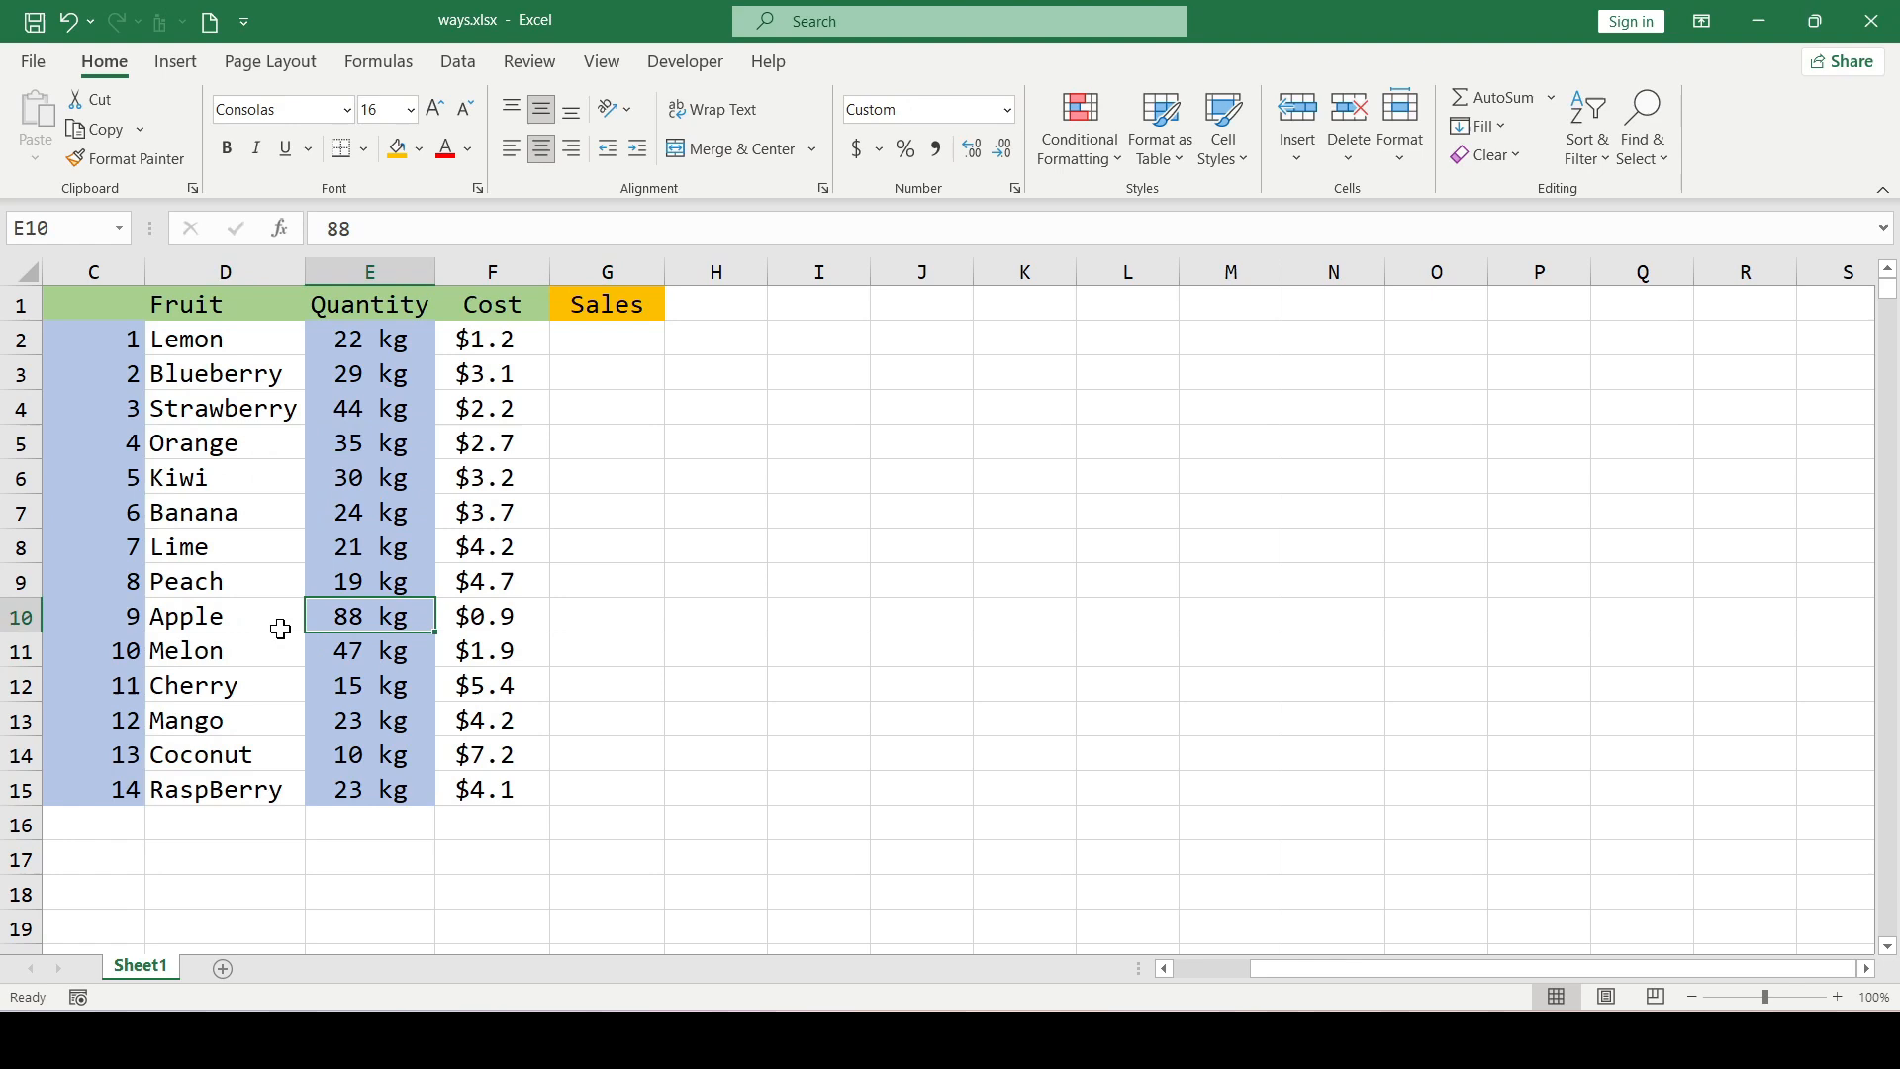
left_click(175, 61)
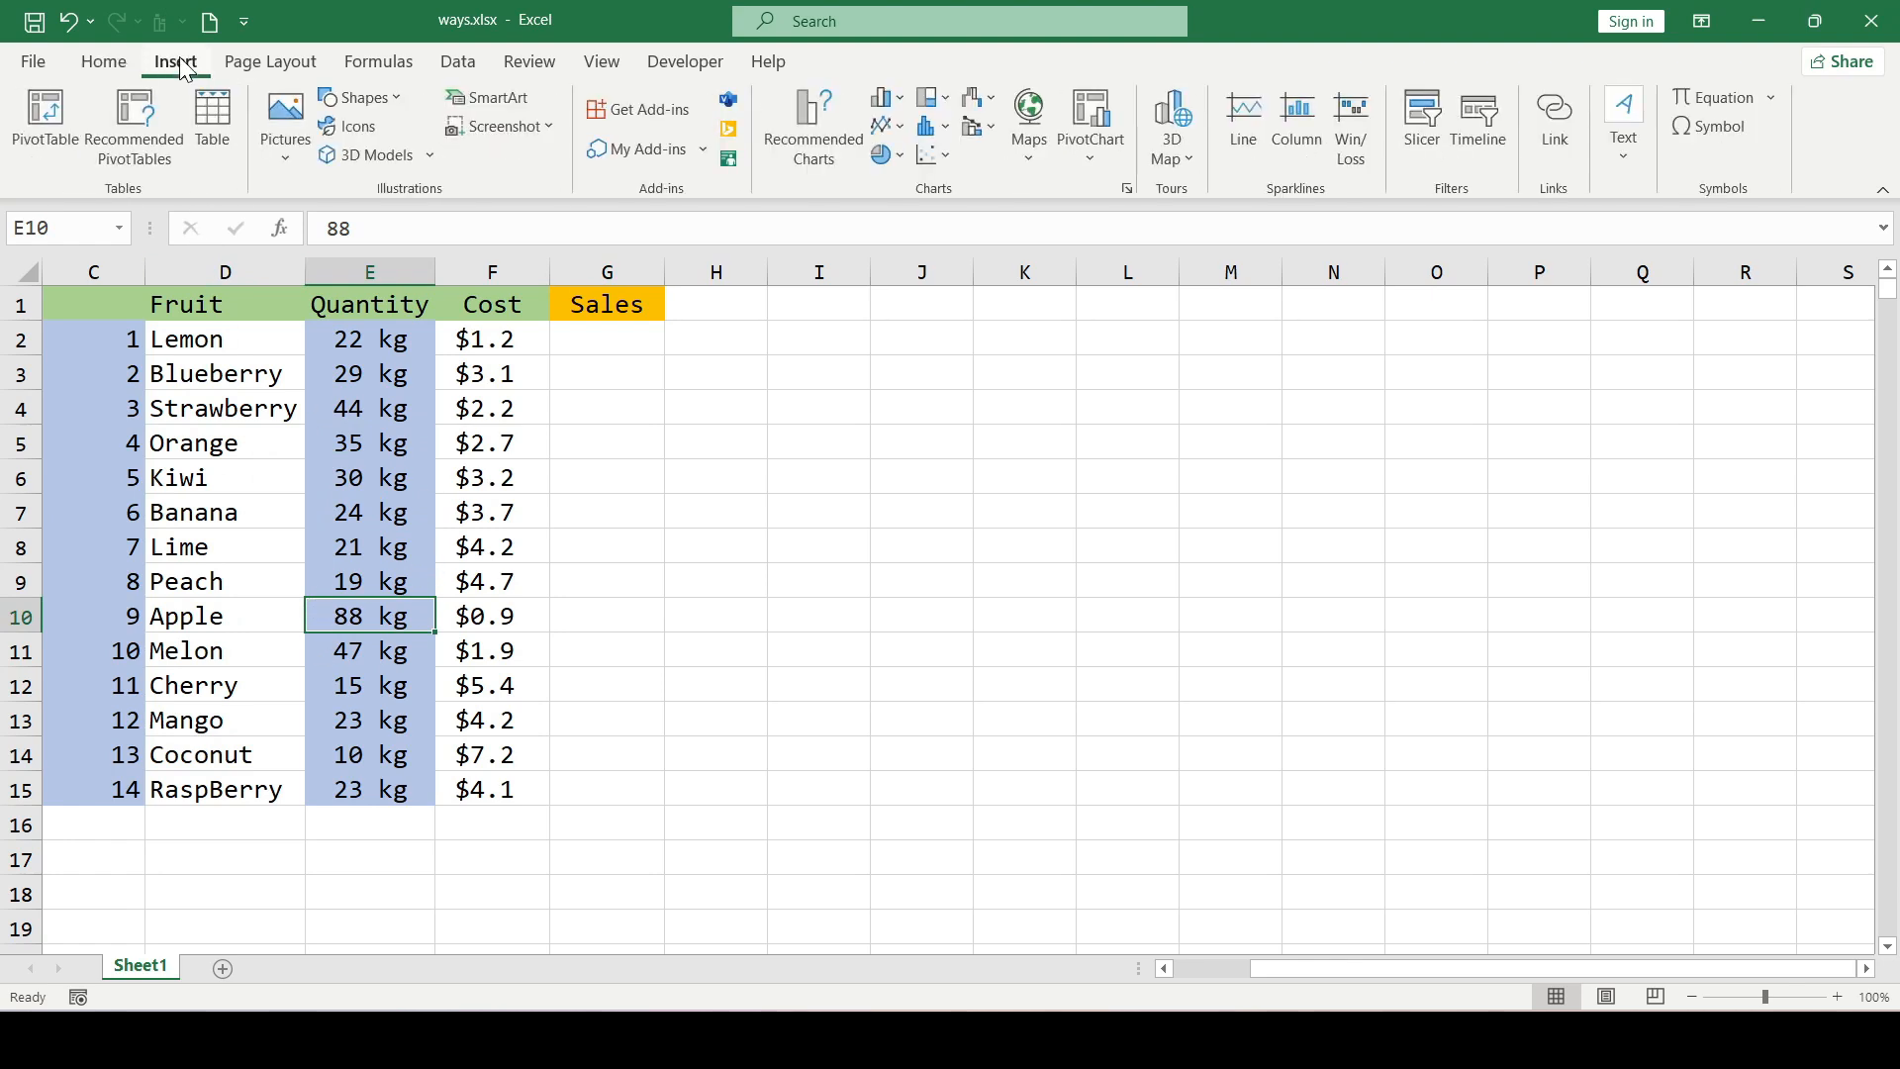
left_click(216, 130)
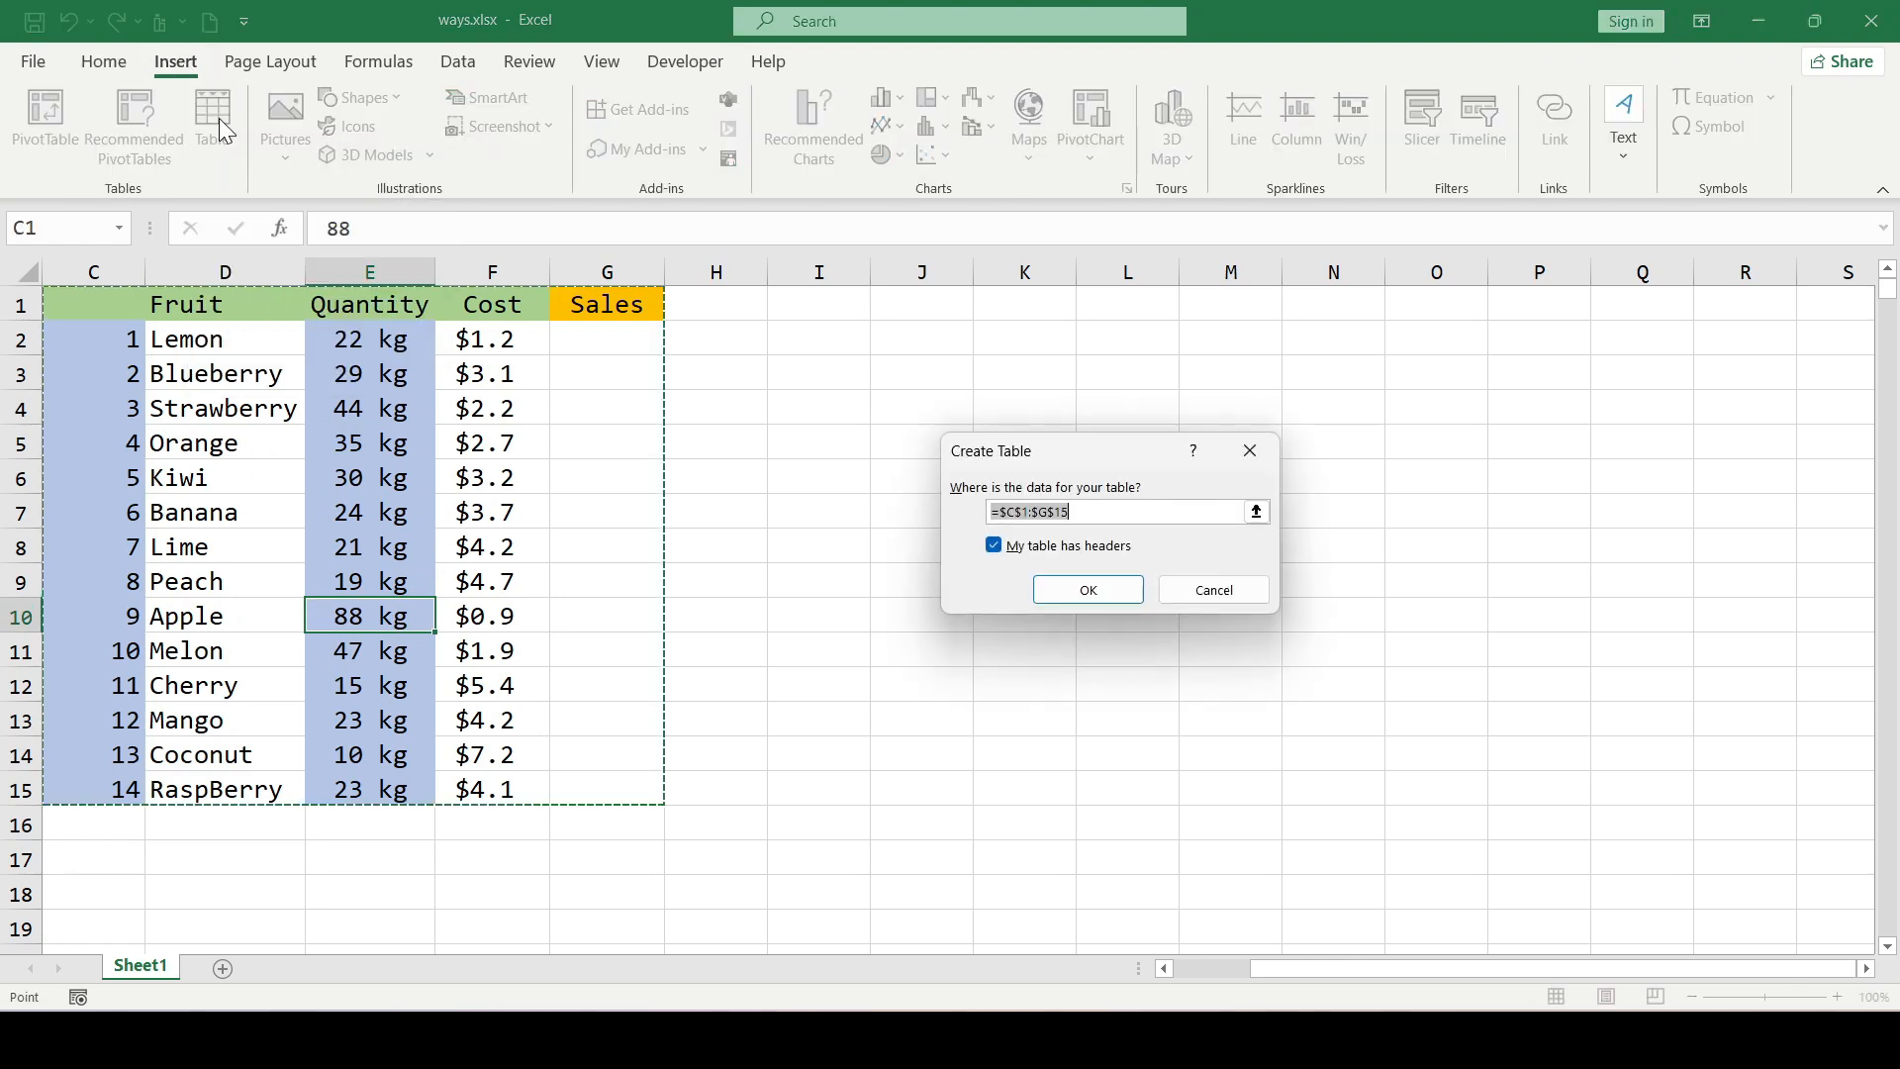
left_click(1250, 451)
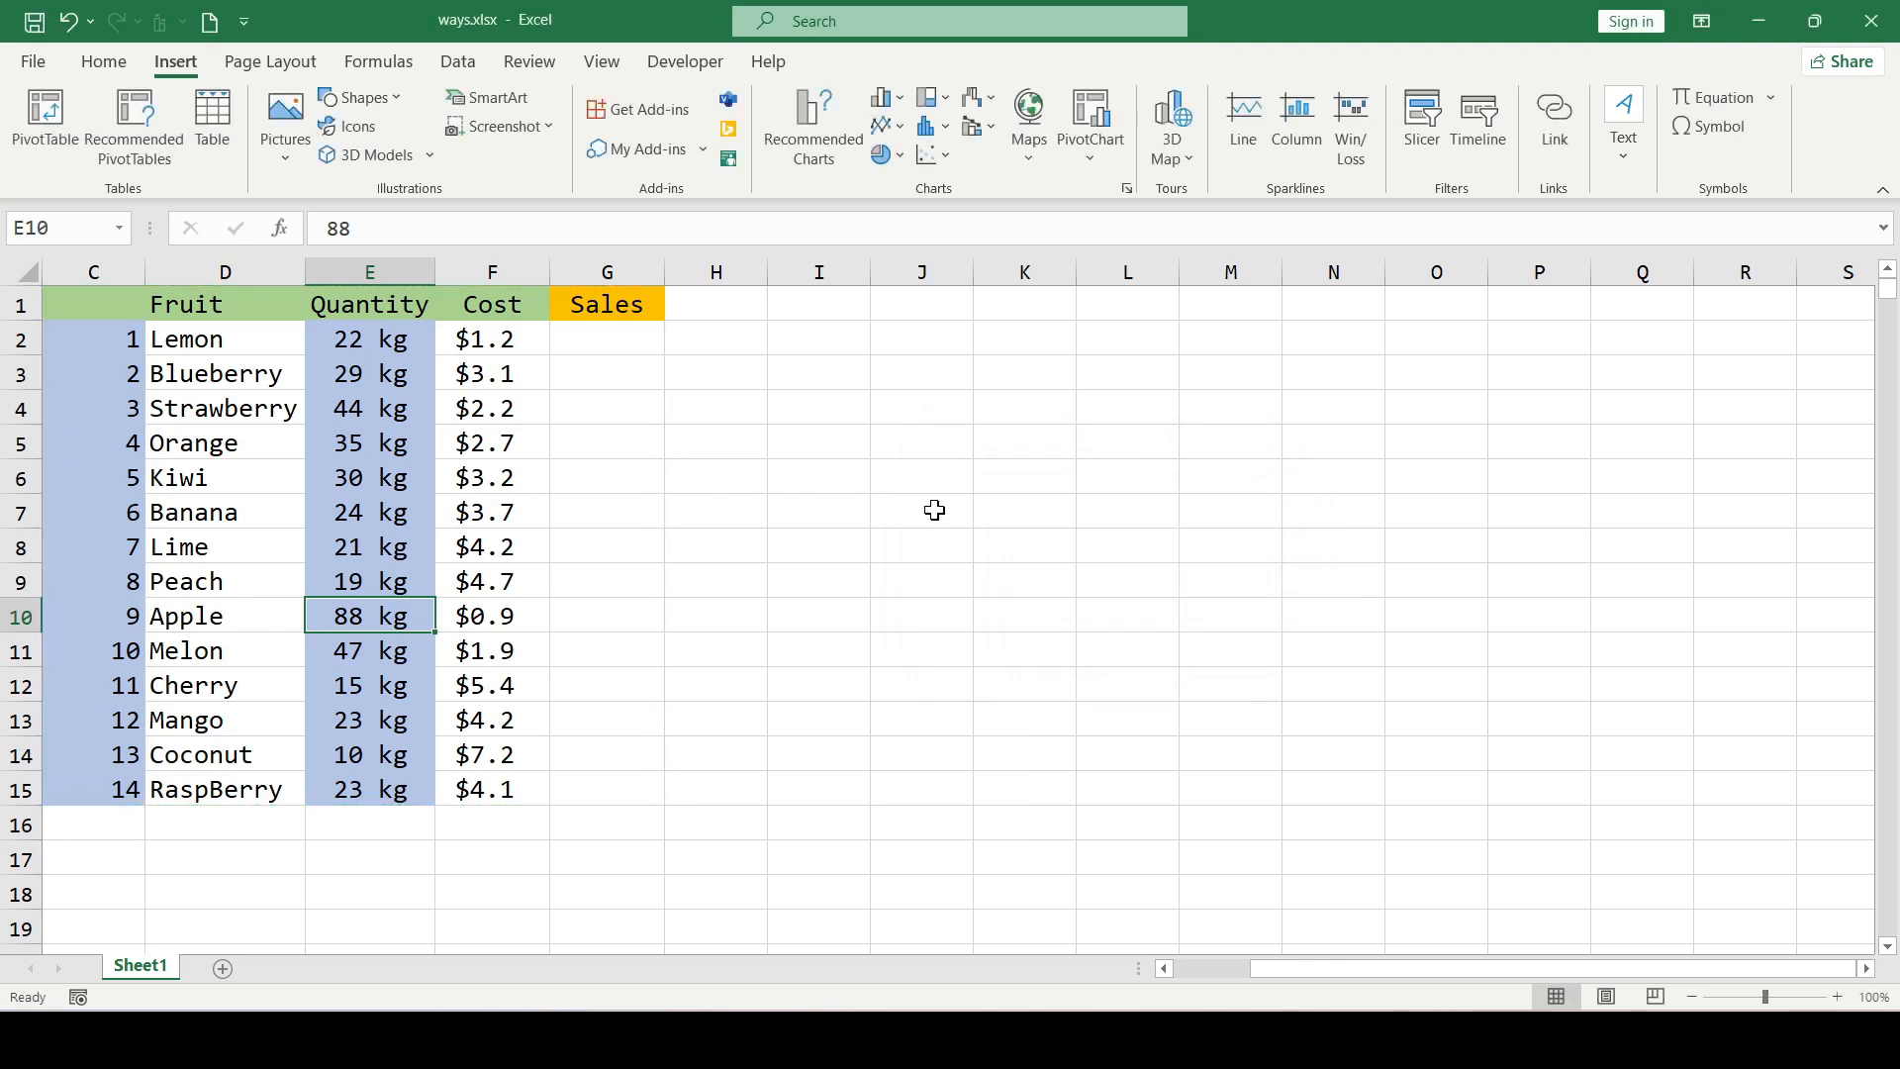
Convert the fruit data range C1:G15 into a table with headers.
key("ctrl+t")
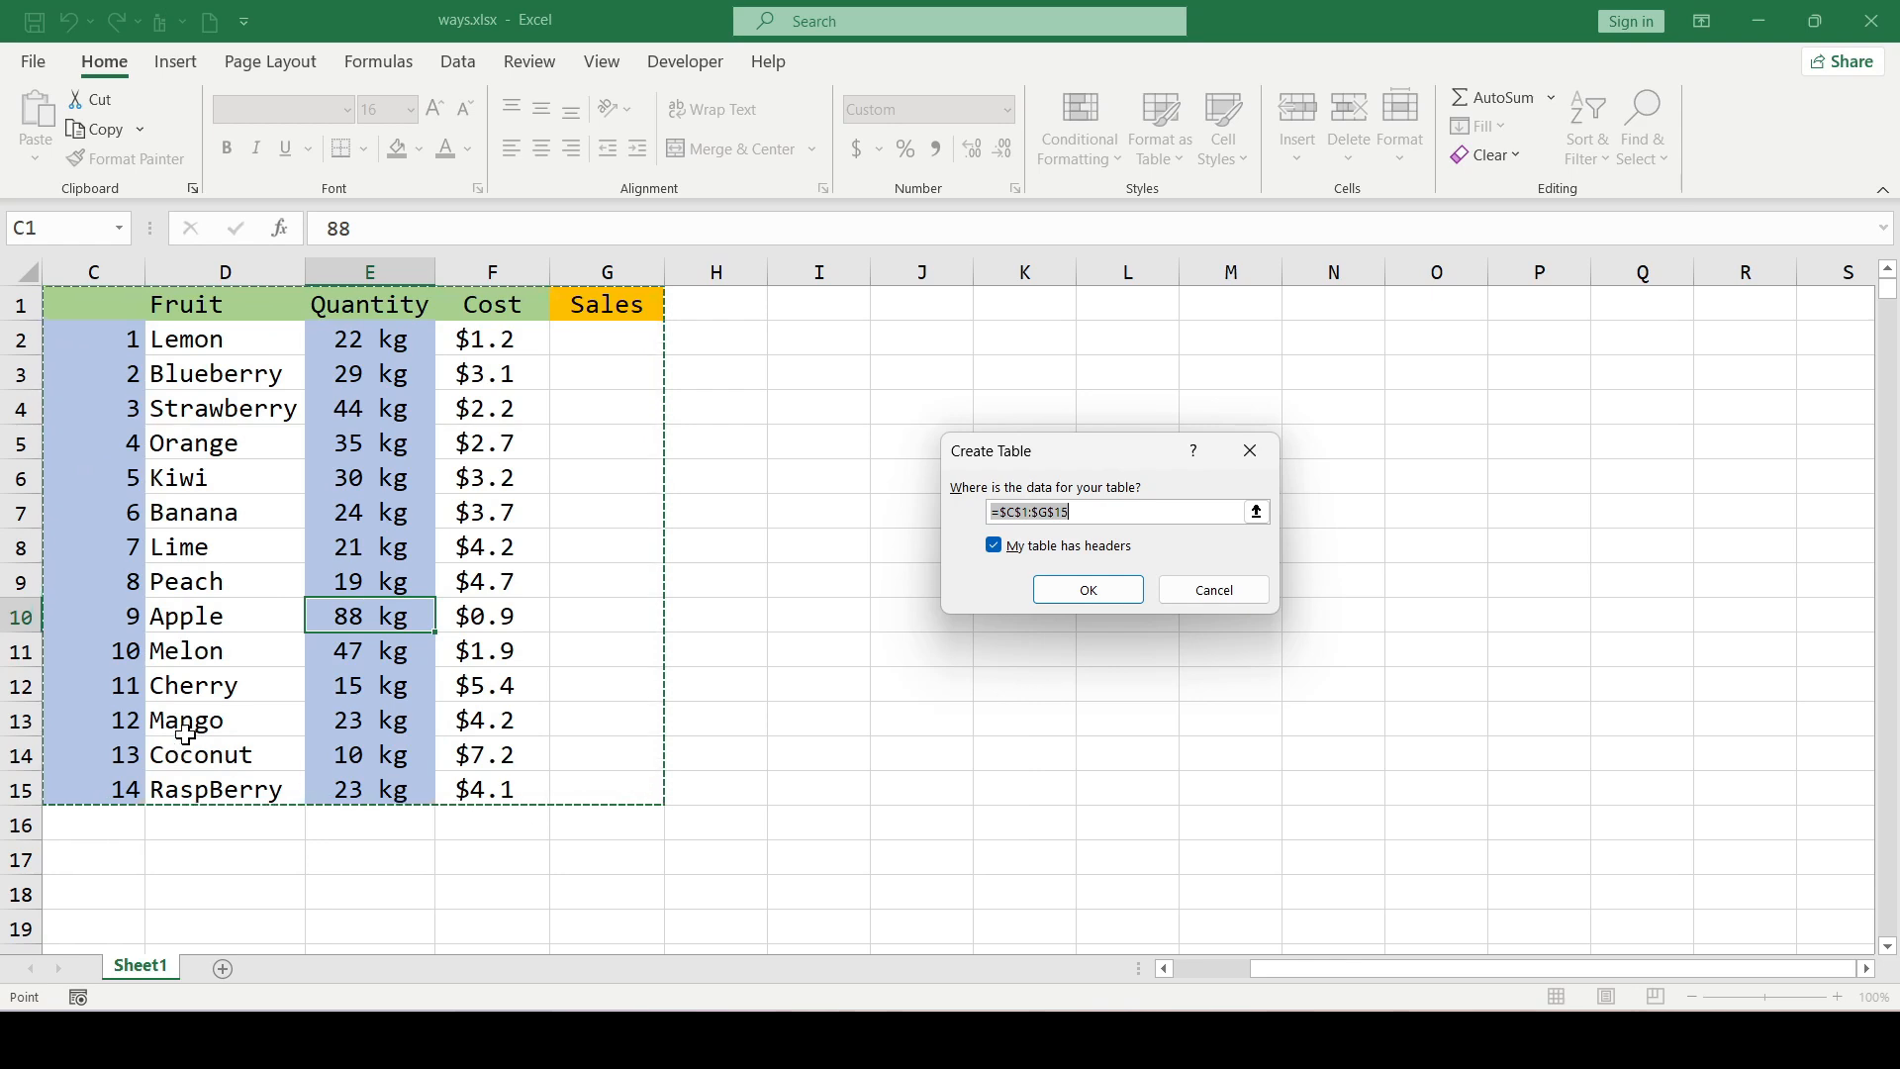
left_click(1257, 512)
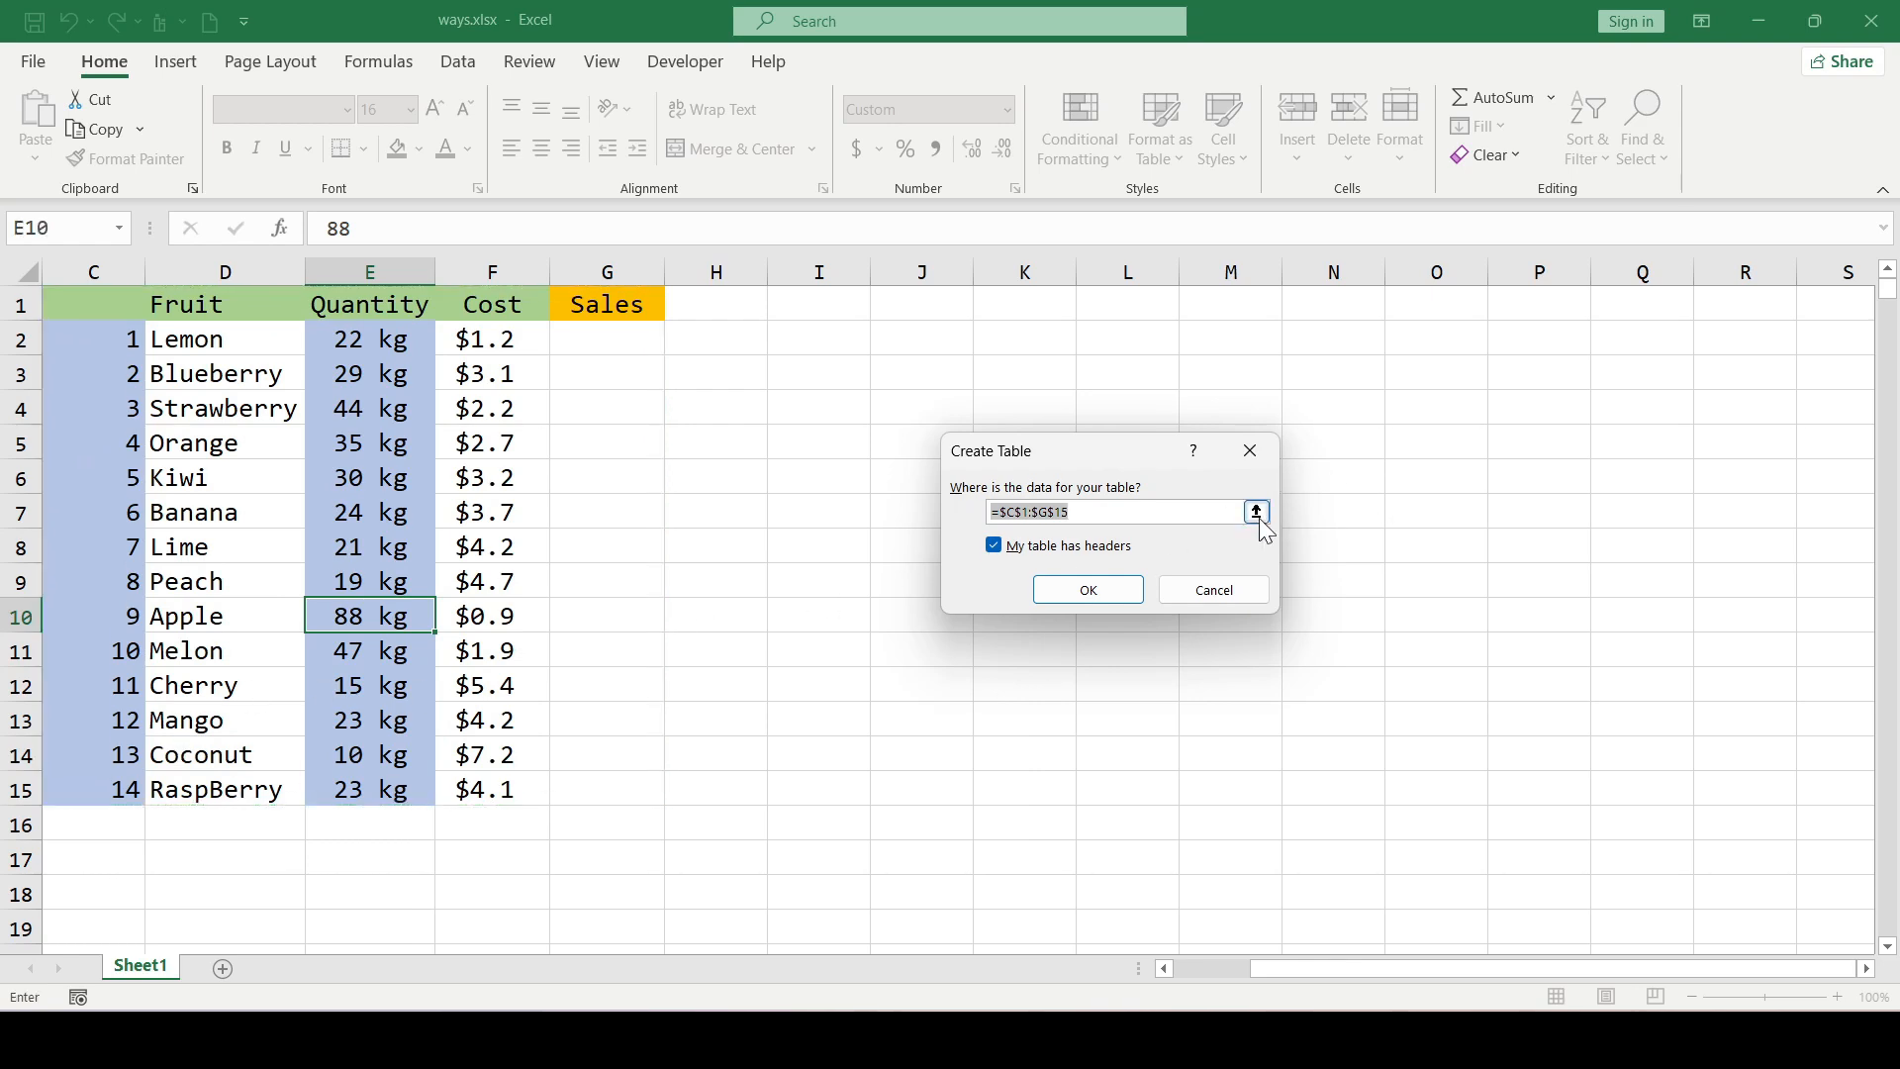
left_click_drag(115, 302, 630, 787)
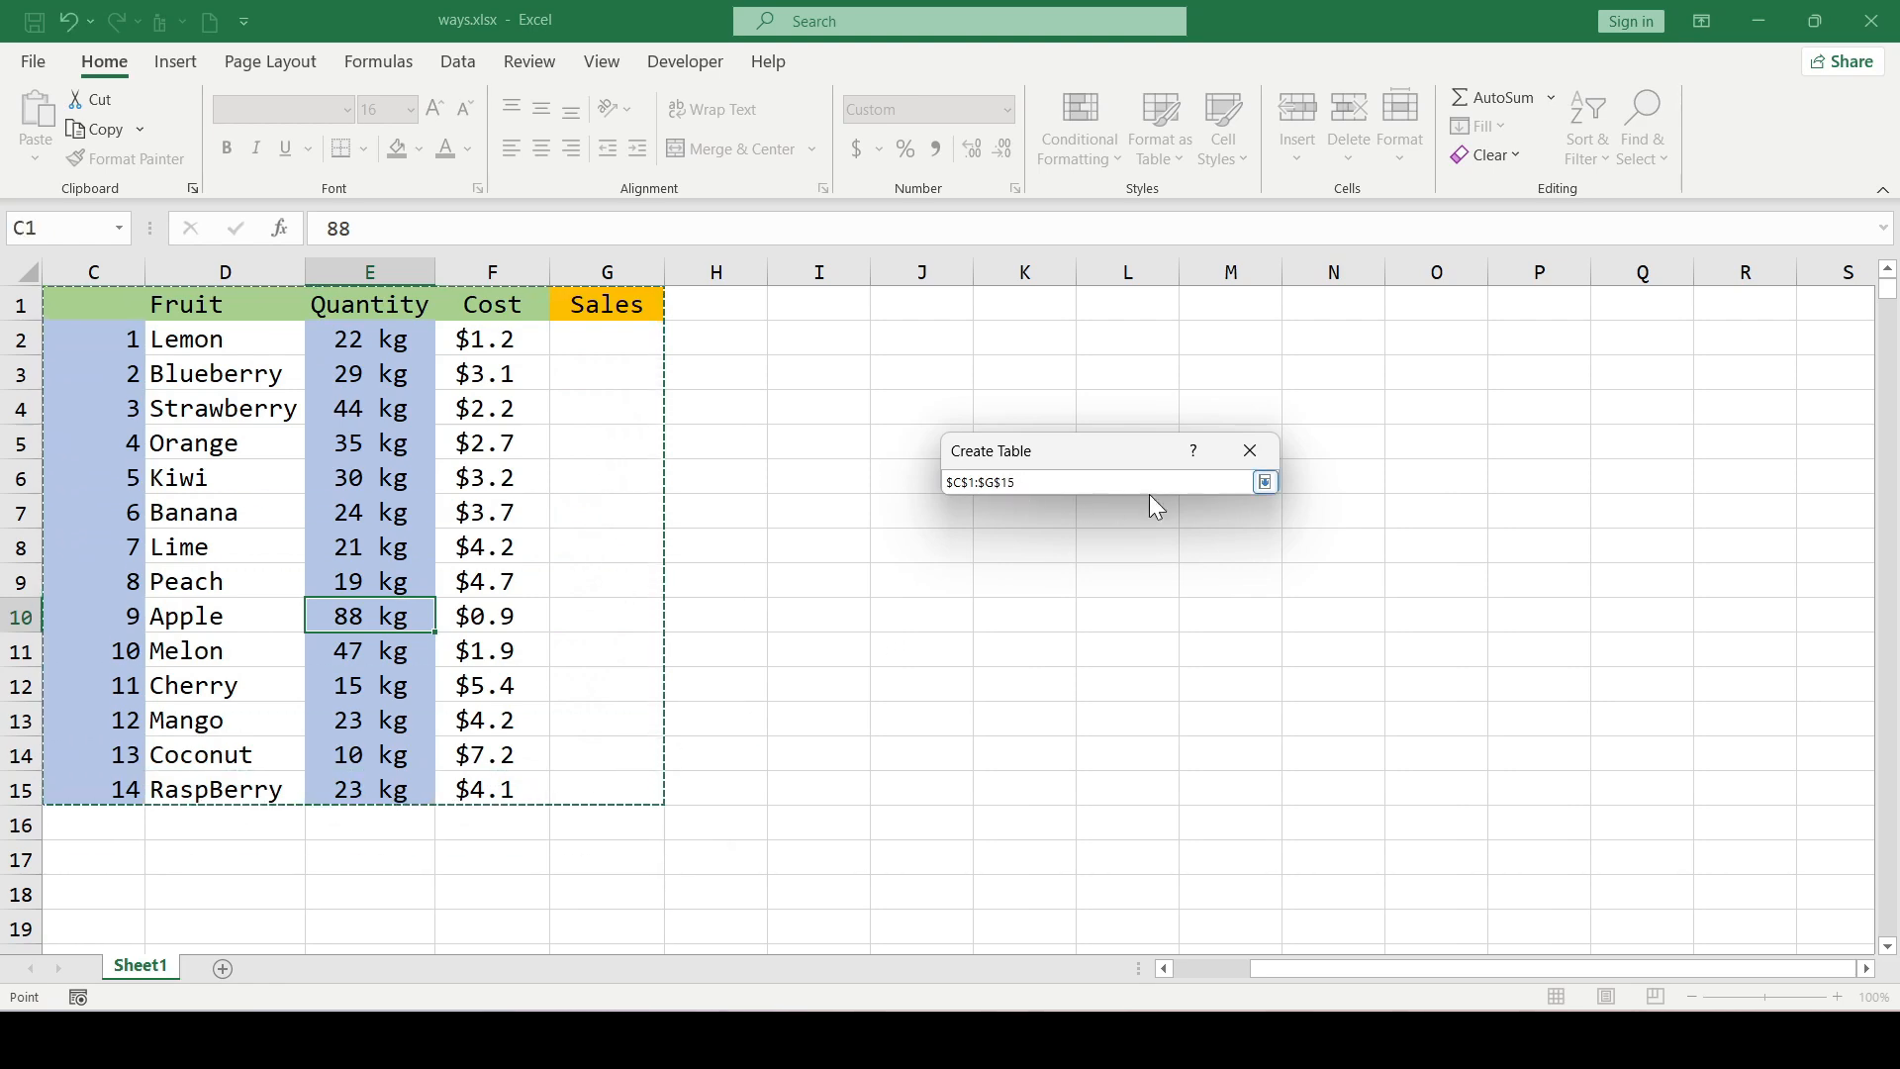
left_click(1264, 481)
left_click(1098, 591)
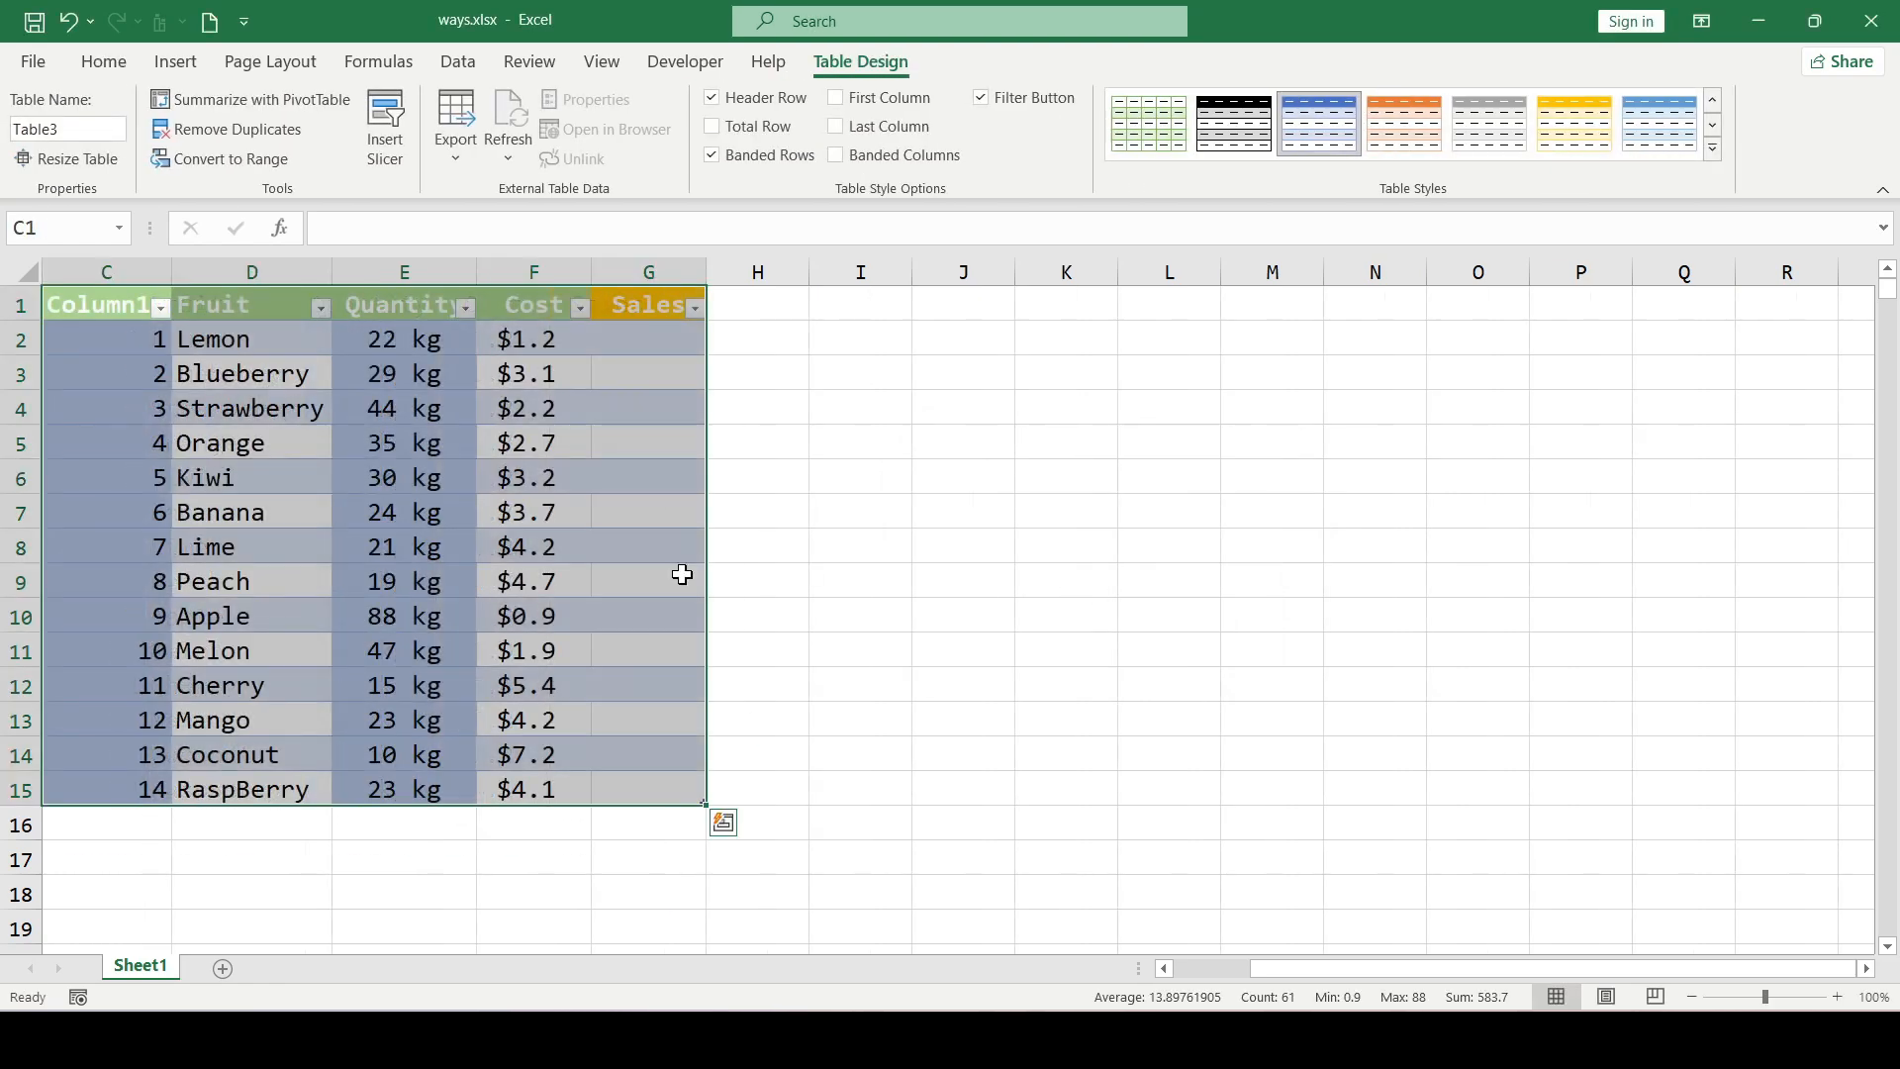
Enter =E9*F9 in the Peach row's Sales cell G9 to calculate the table's whole Sales column.
left_click(670, 590)
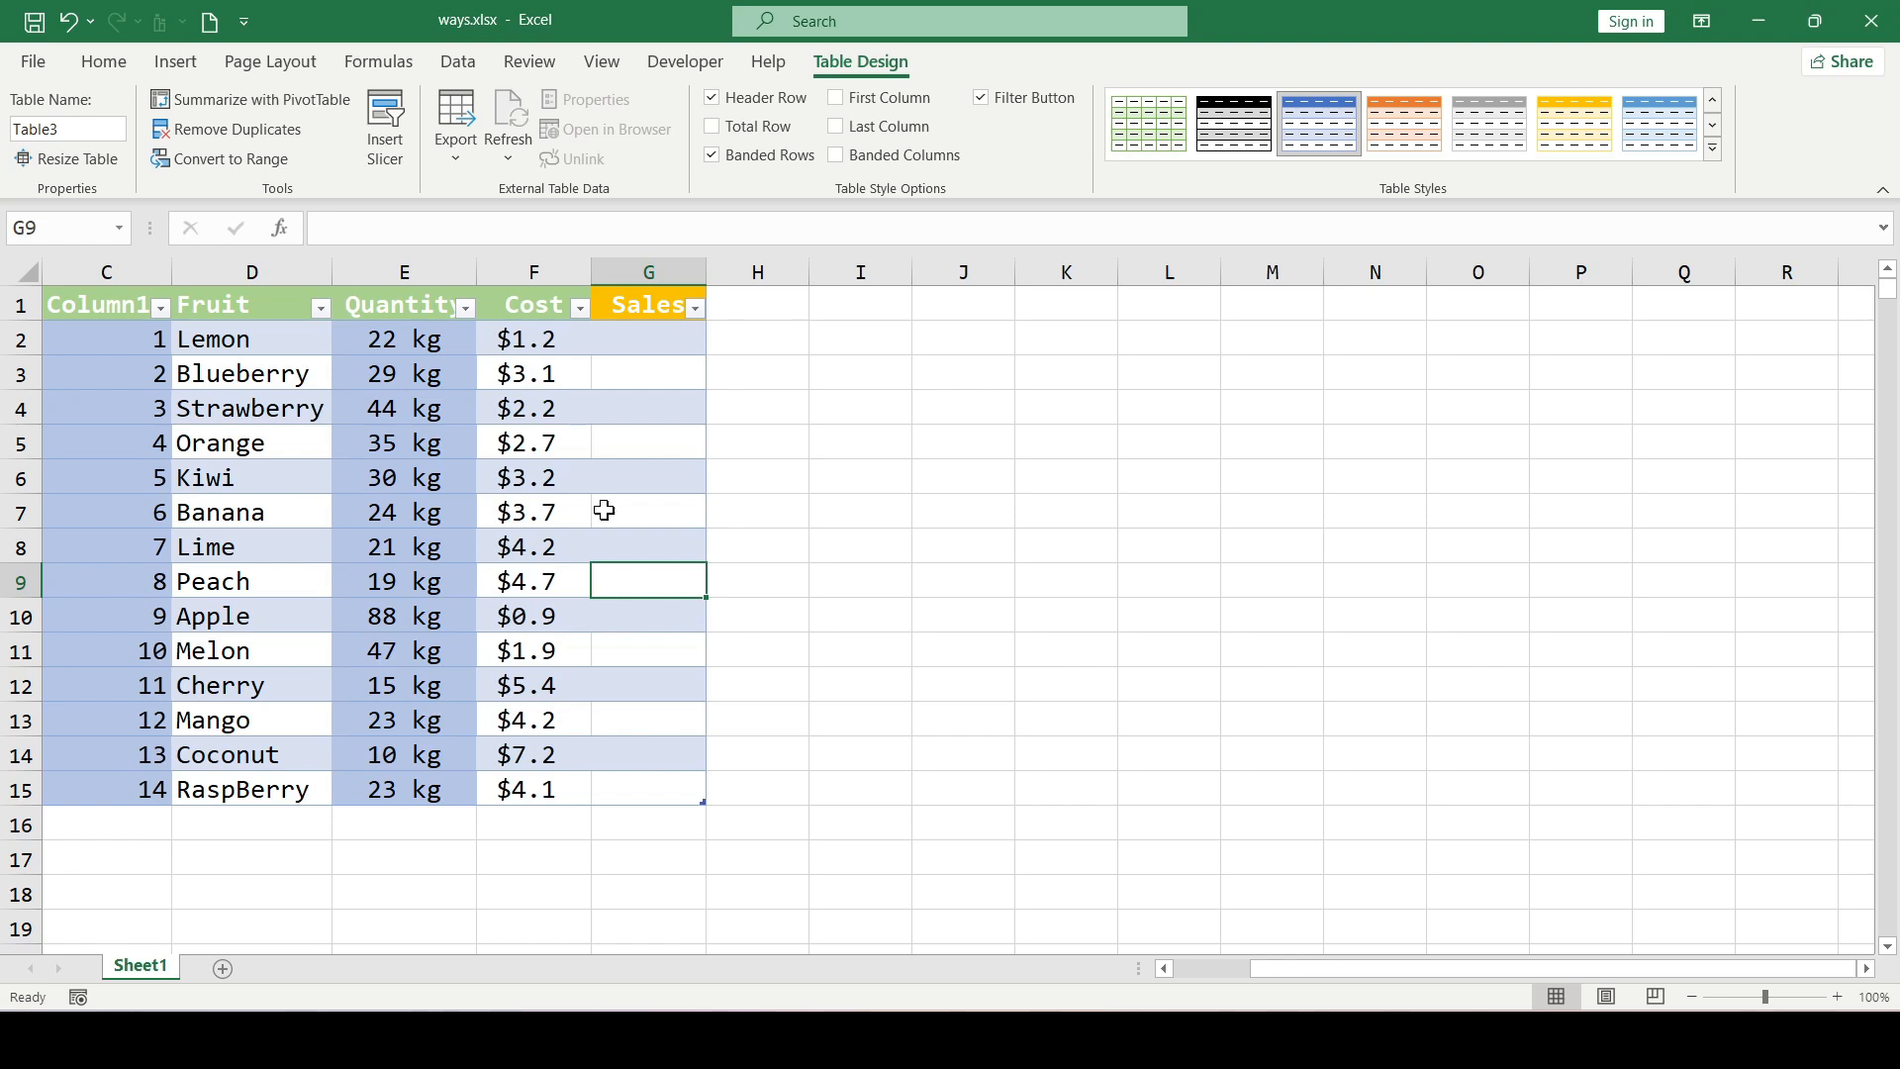
type("=")
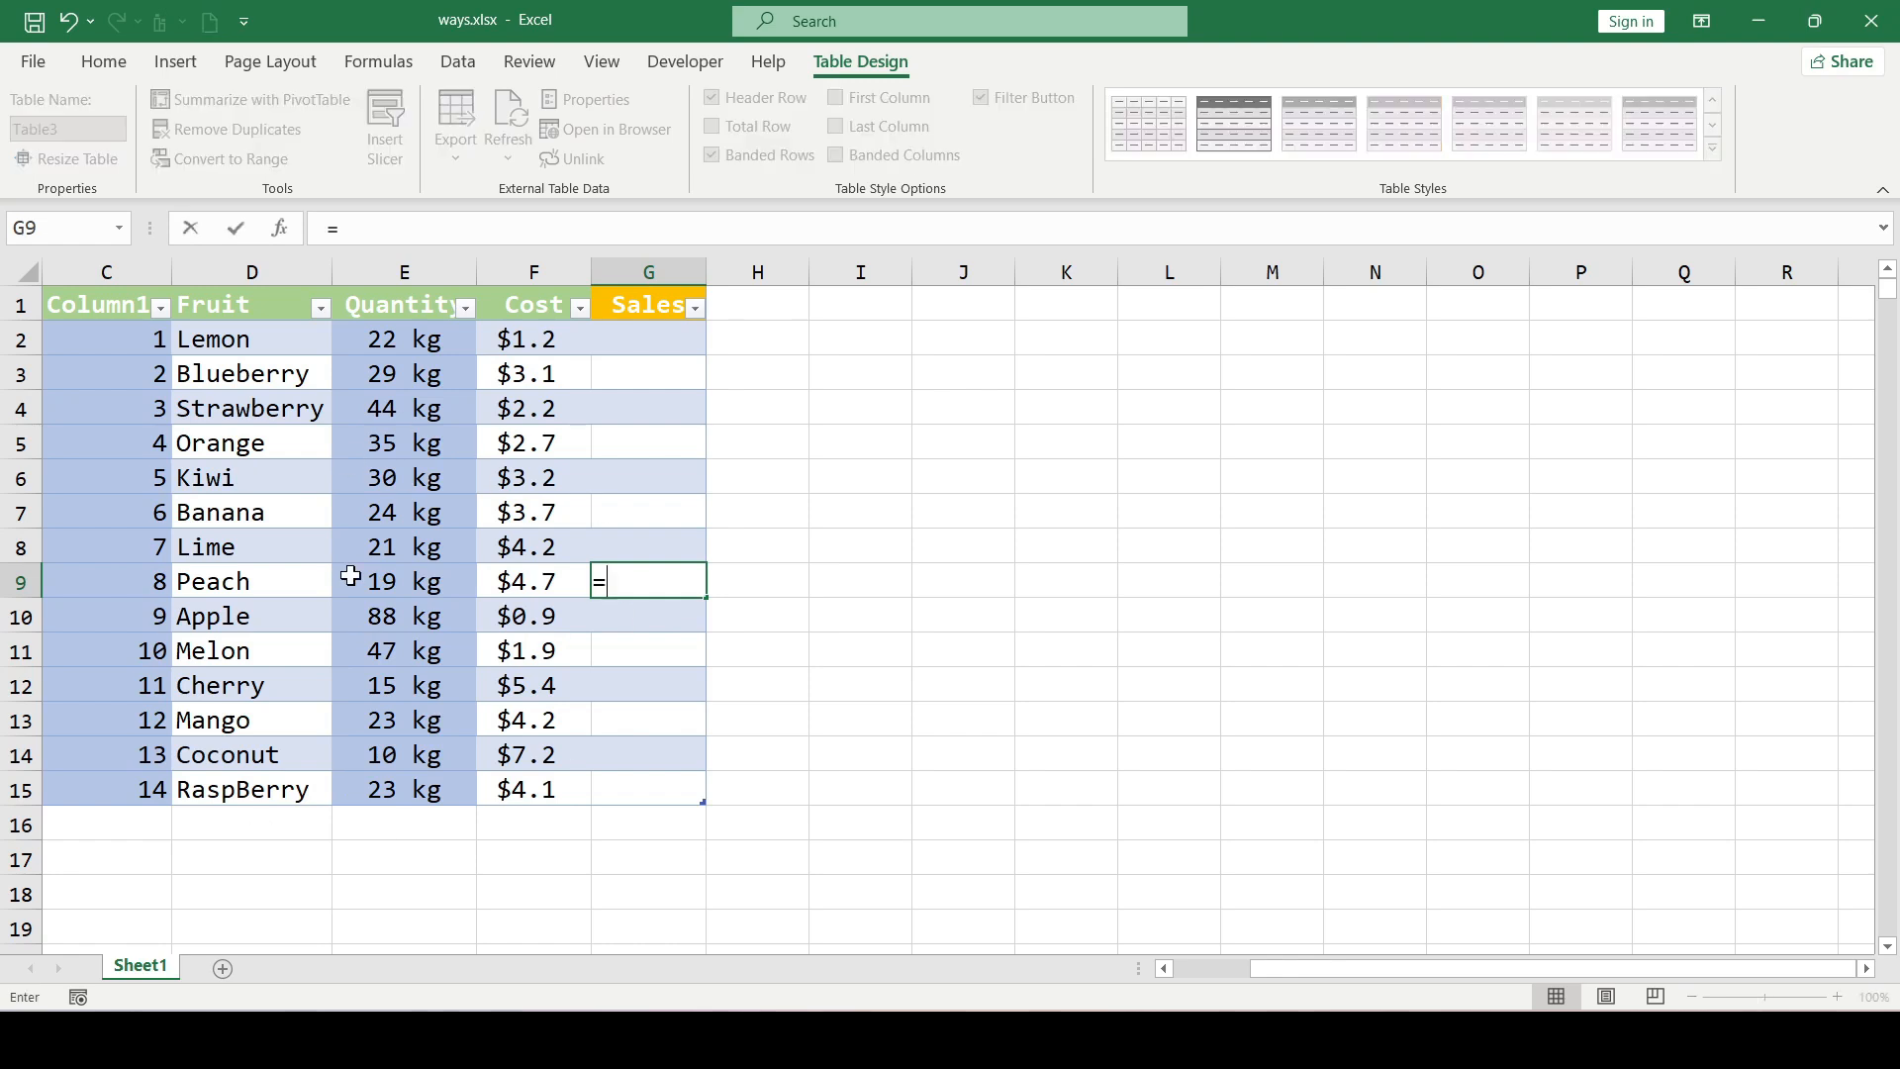
type("e9")
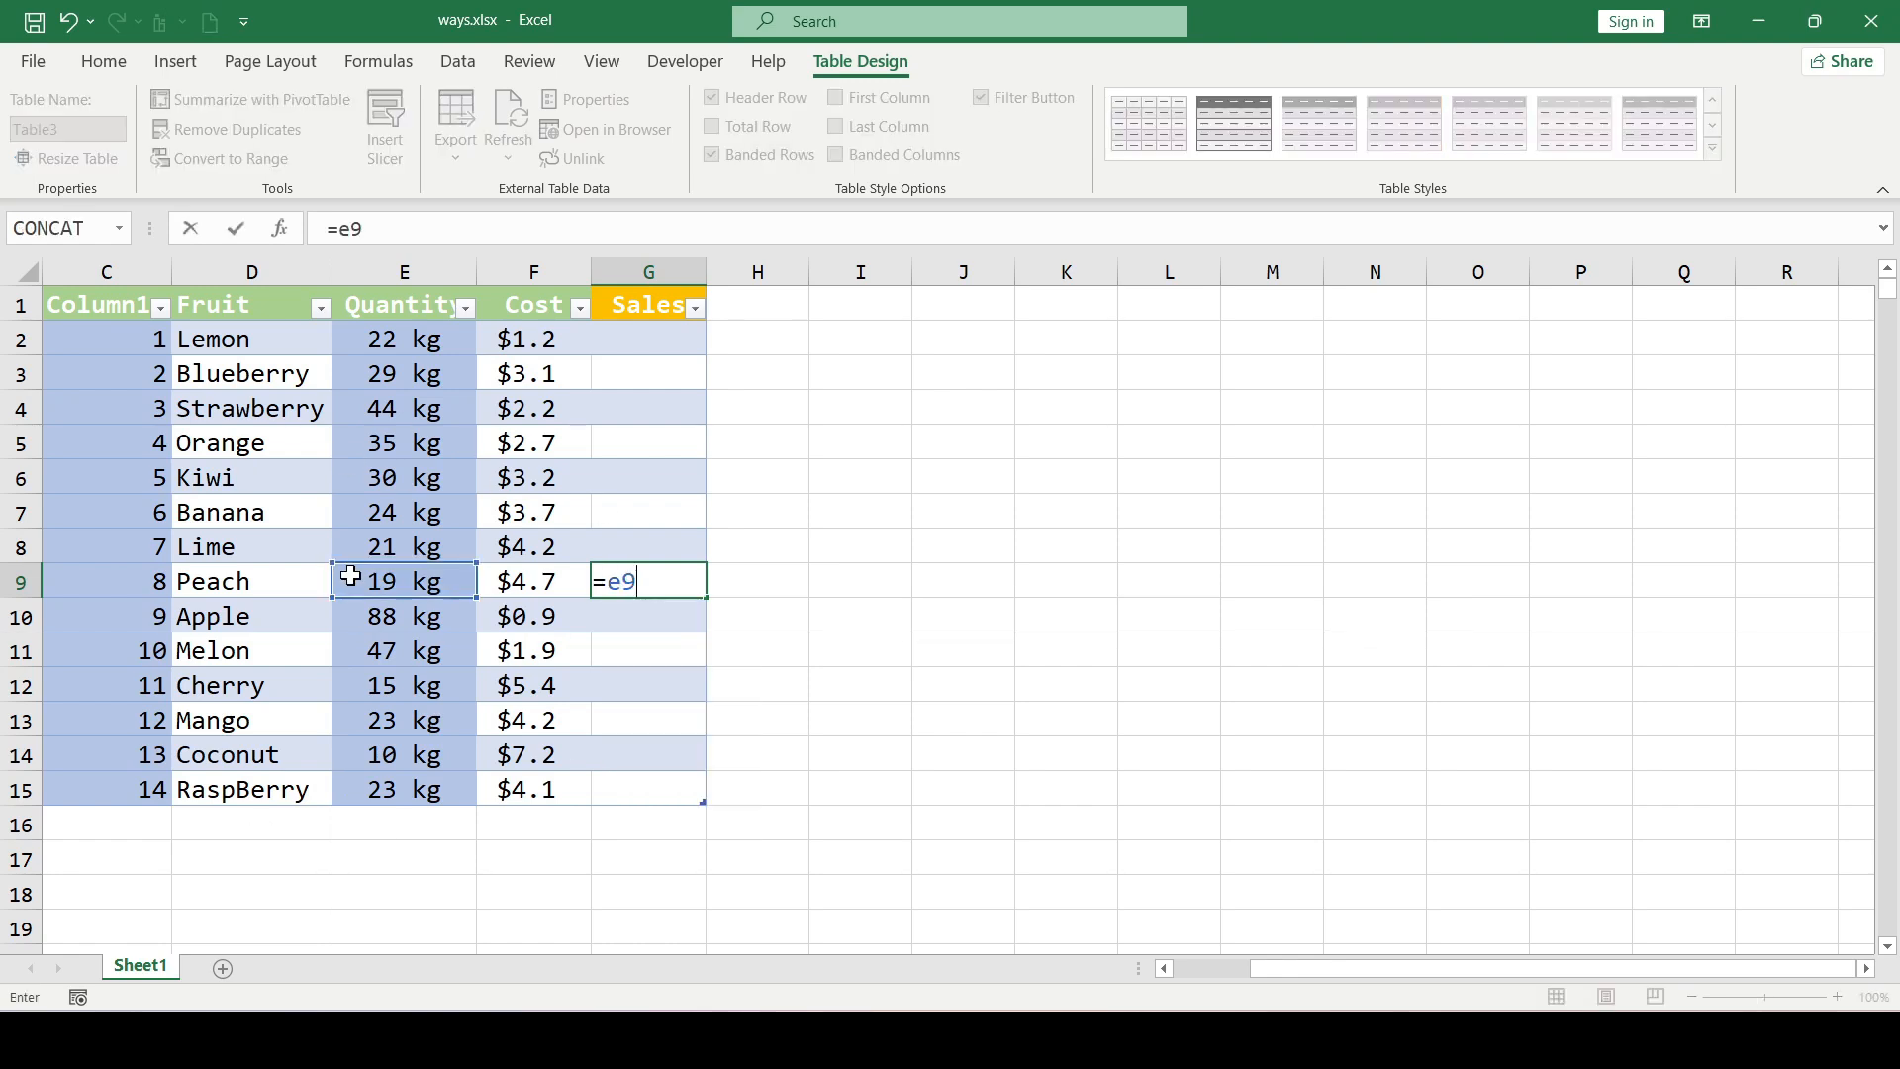
type("*f")
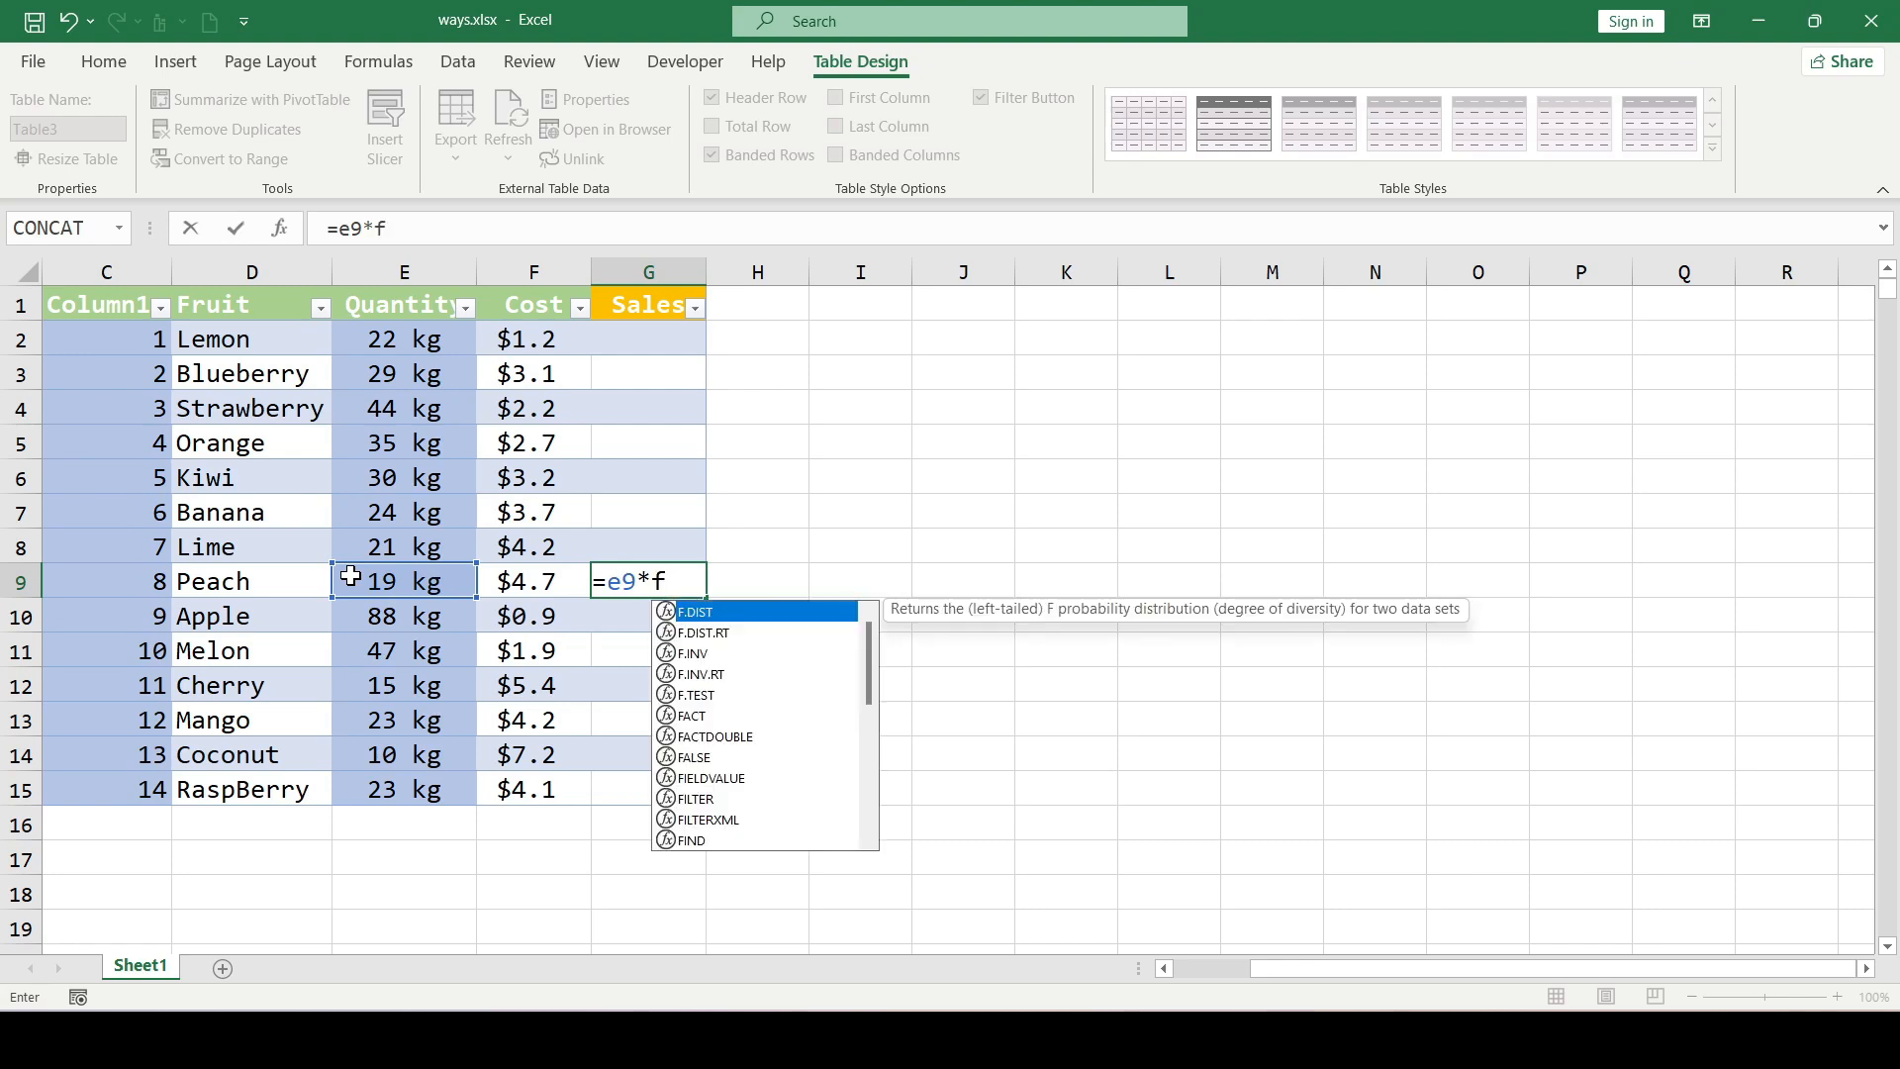
type("9")
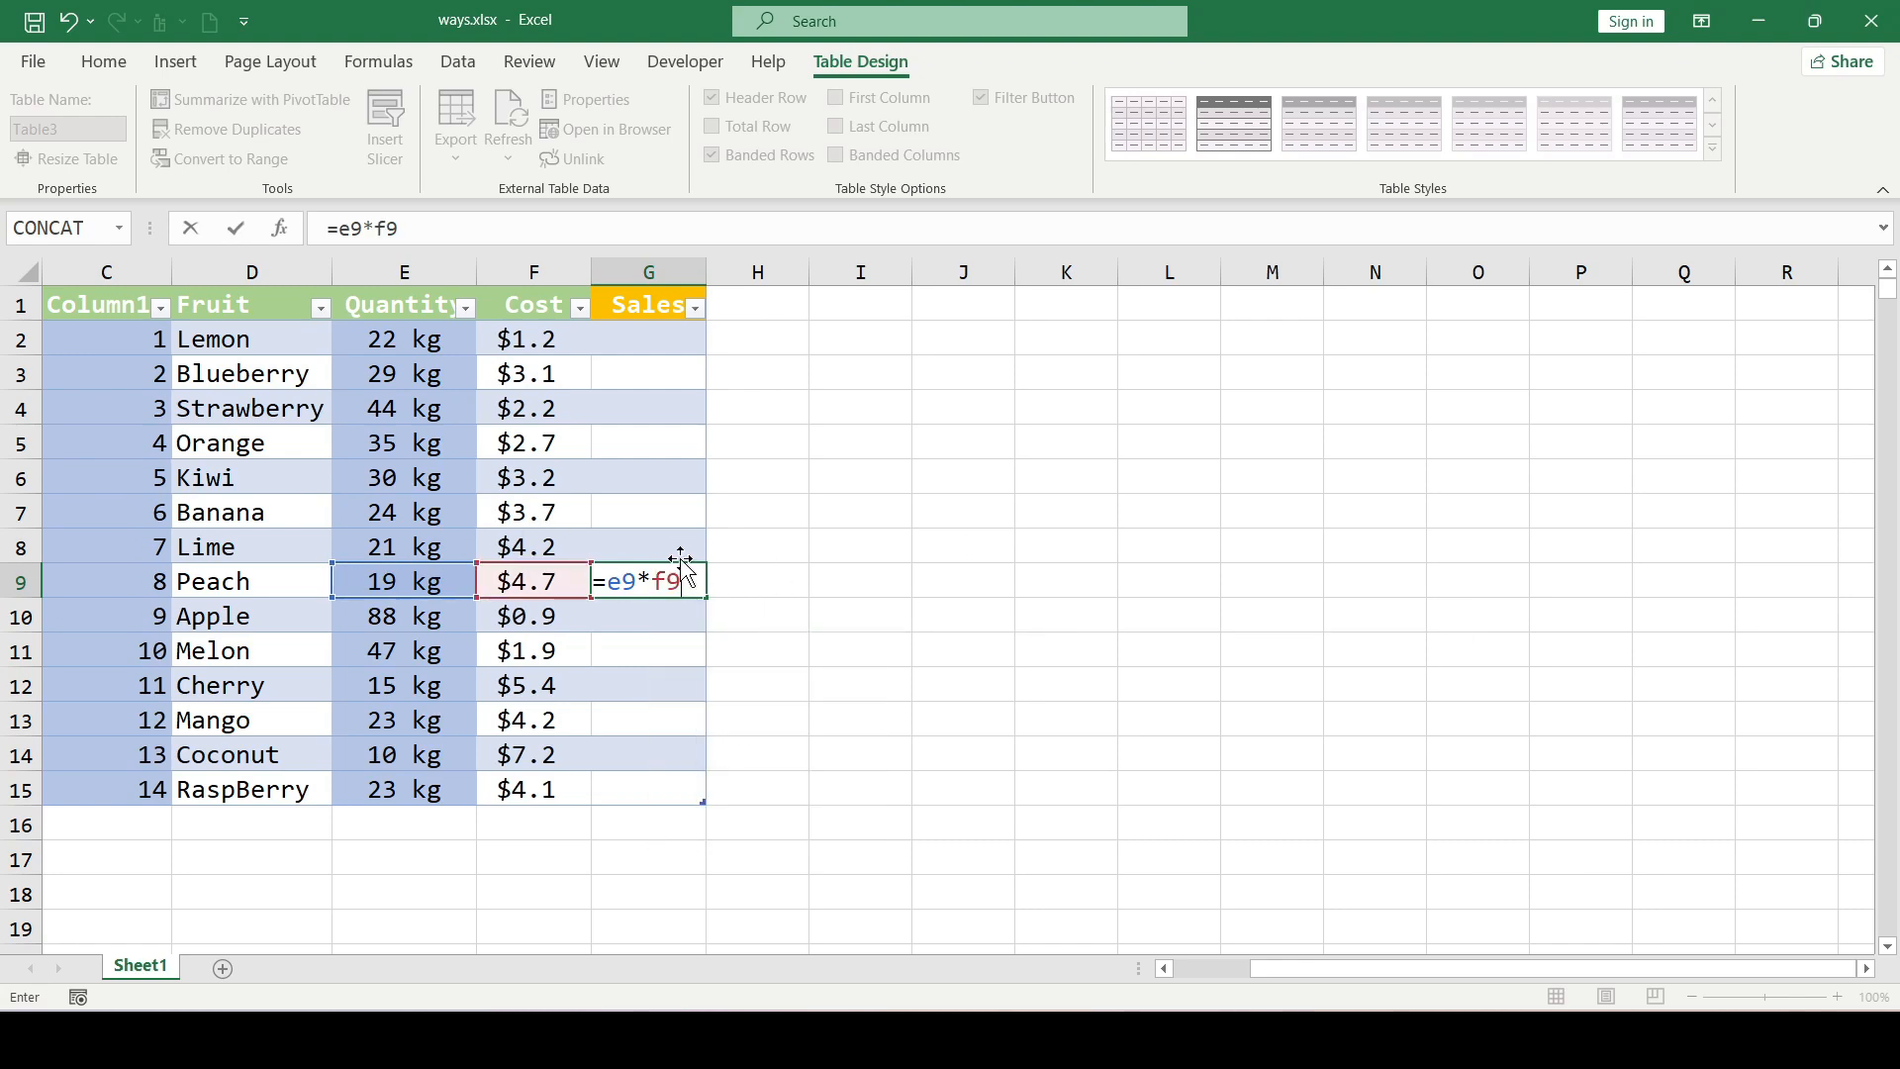
key("Return")
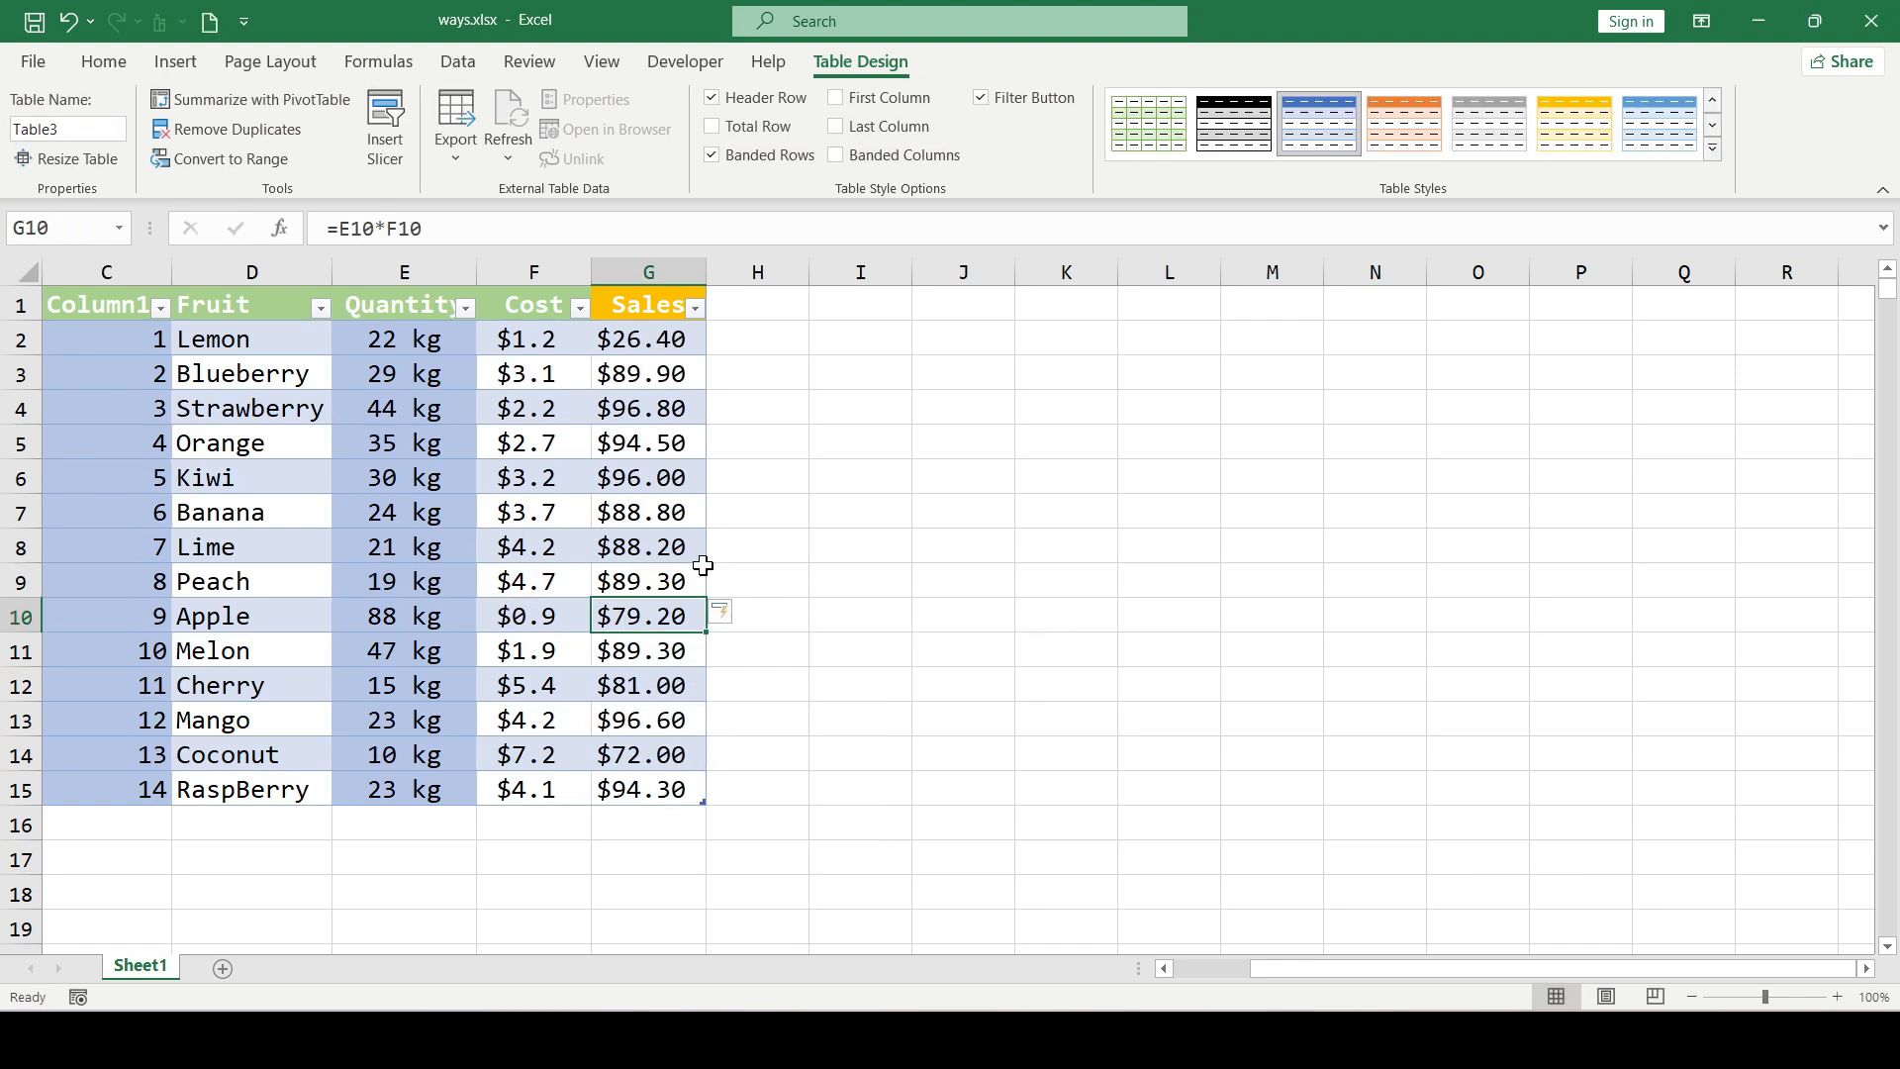
left_click(769, 585)
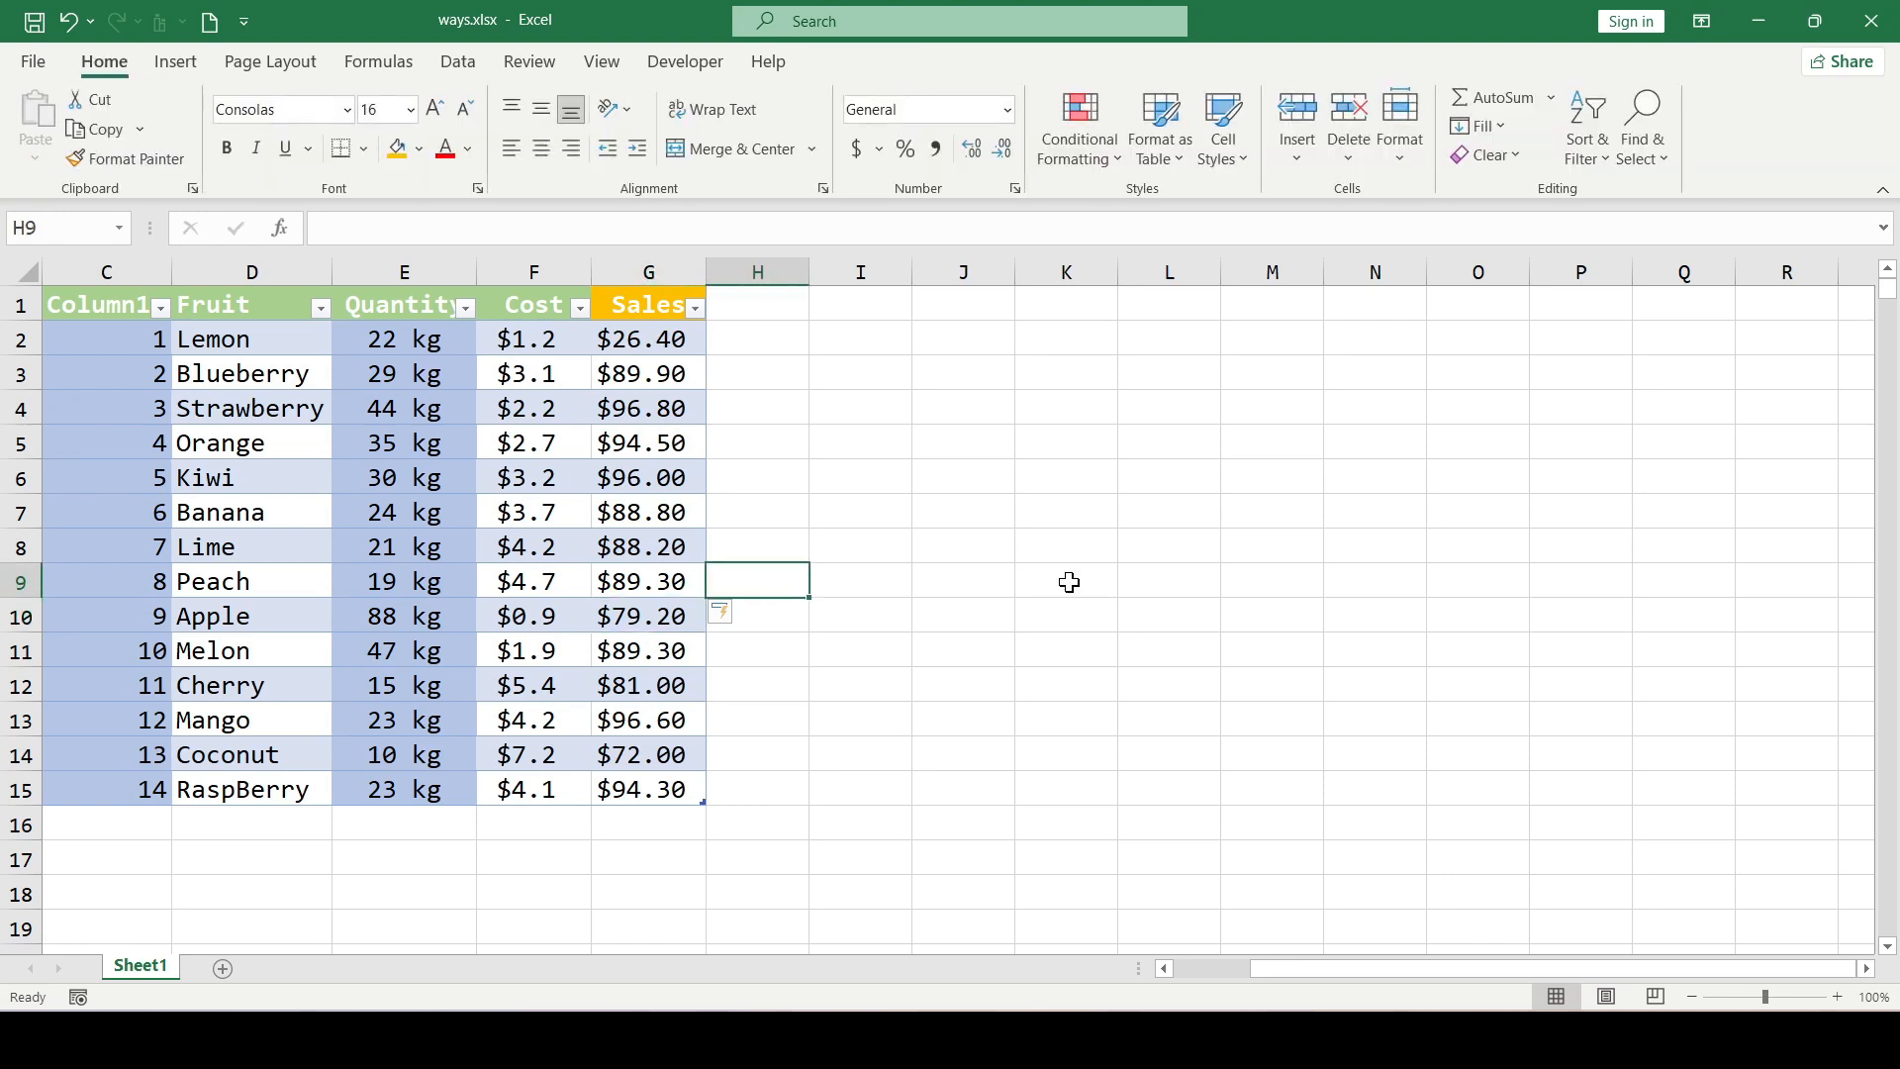